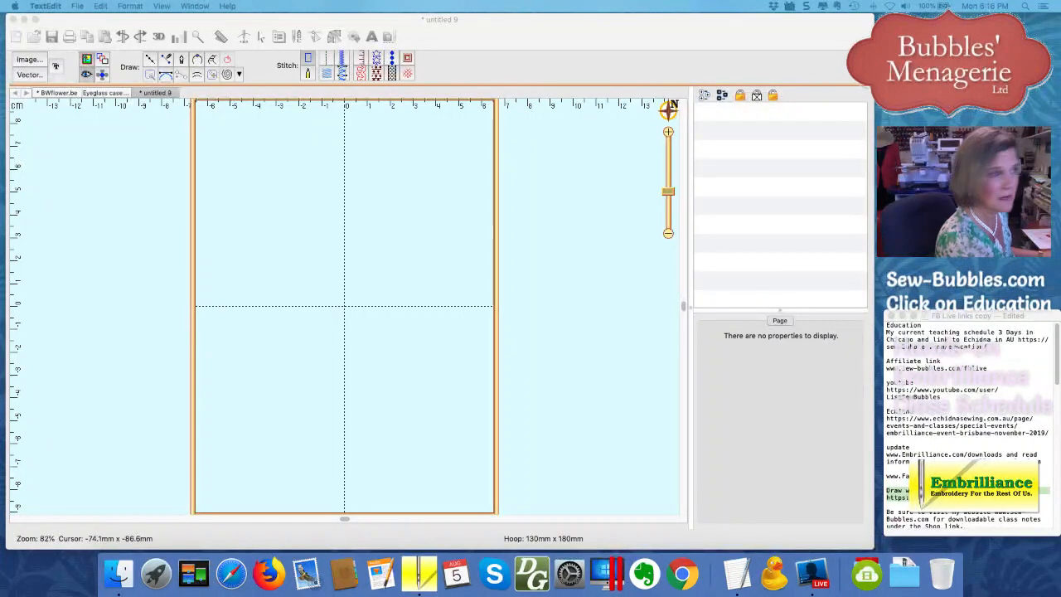
Shrink the FB Live links copy notes window so that it no longer covers the class schedule text
click(1016, 352)
drag(1037, 361, 1037, 384)
double_click(1037, 384)
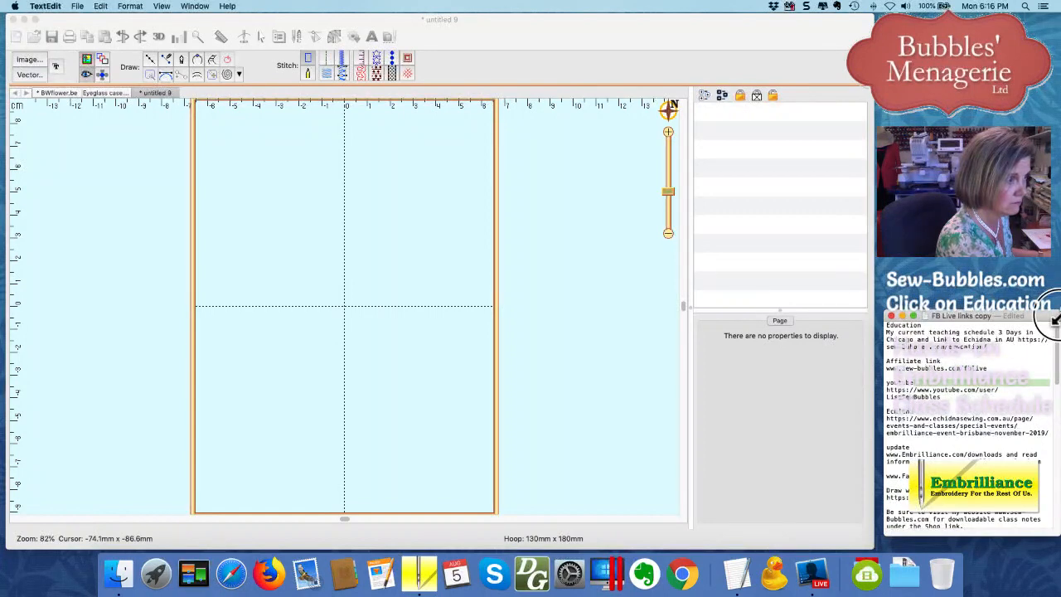
drag(1058, 318, 1037, 471)
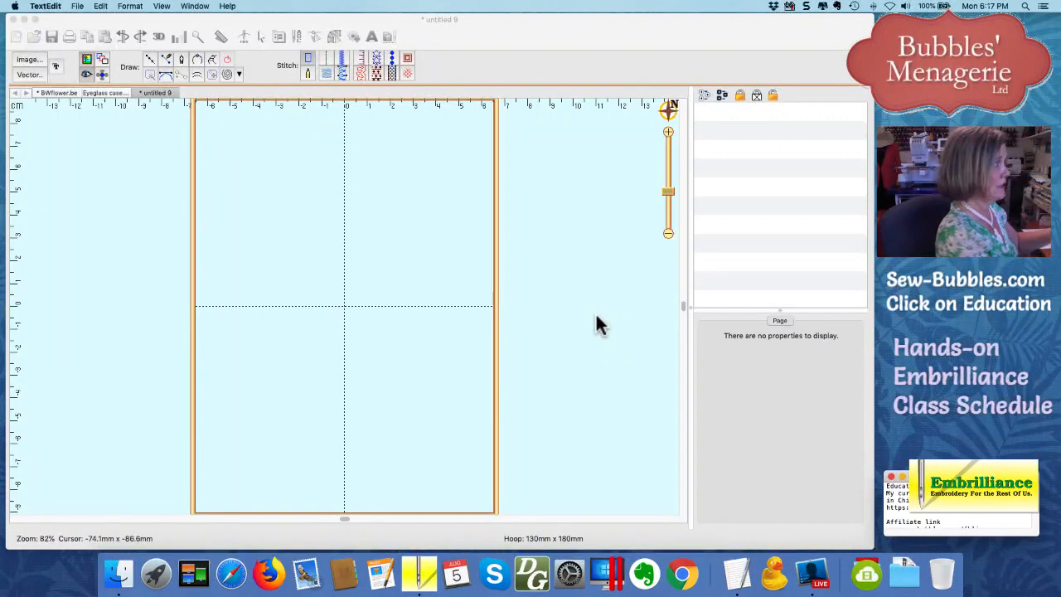
Switch to Embrilliance and put the untitled 9 page in Create mode with the drawing and stitch tools available
click(224, 123)
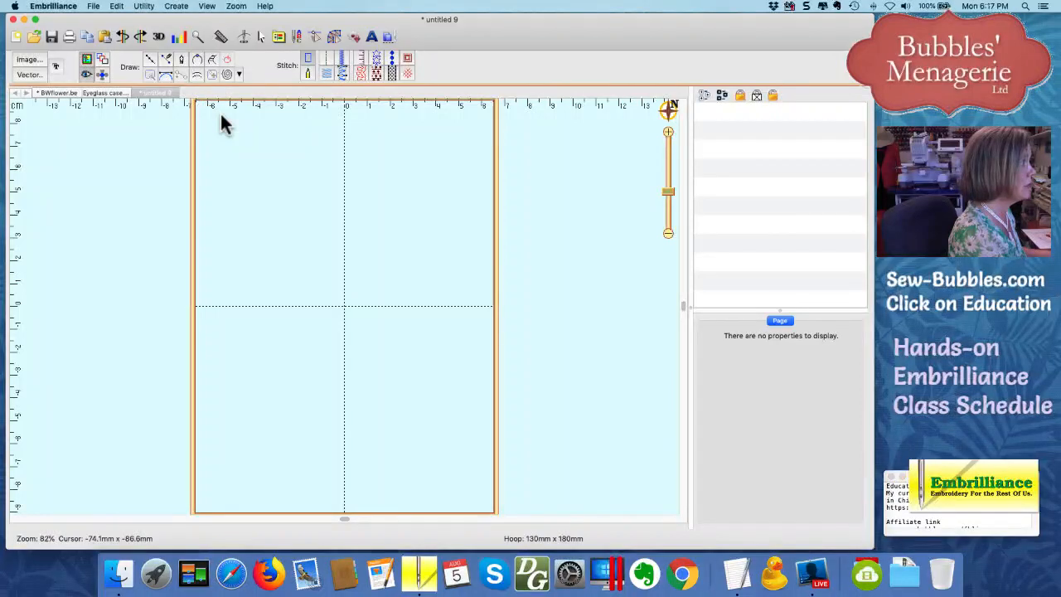
click(255, 36)
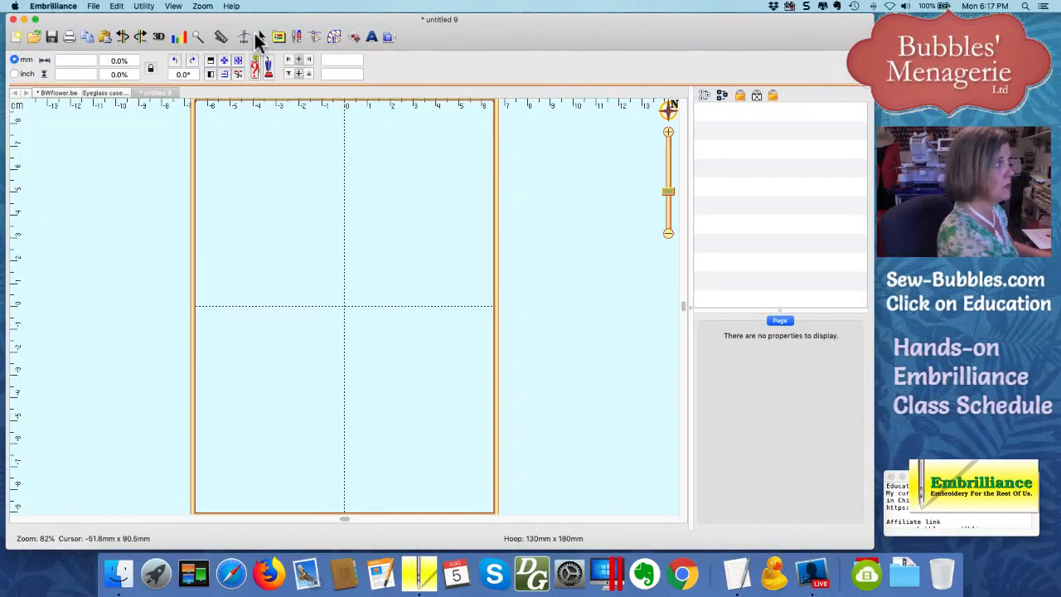
click(335, 38)
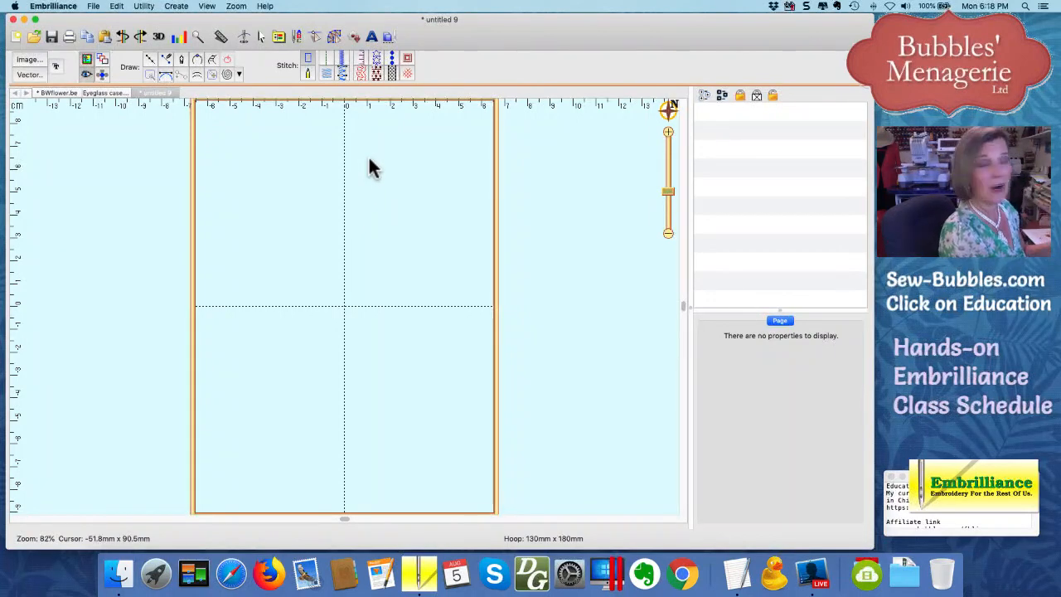
Preview the dot-to-dot pictures in the Drawing in SA folder and import 005-easy-connect-dots.gif as the background image
click(31, 62)
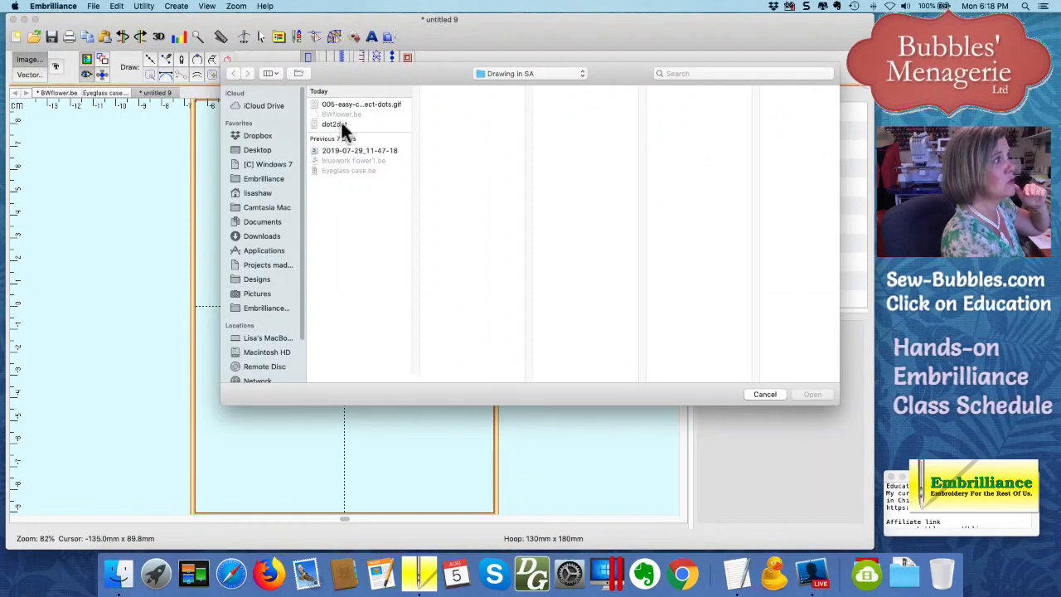
click(341, 108)
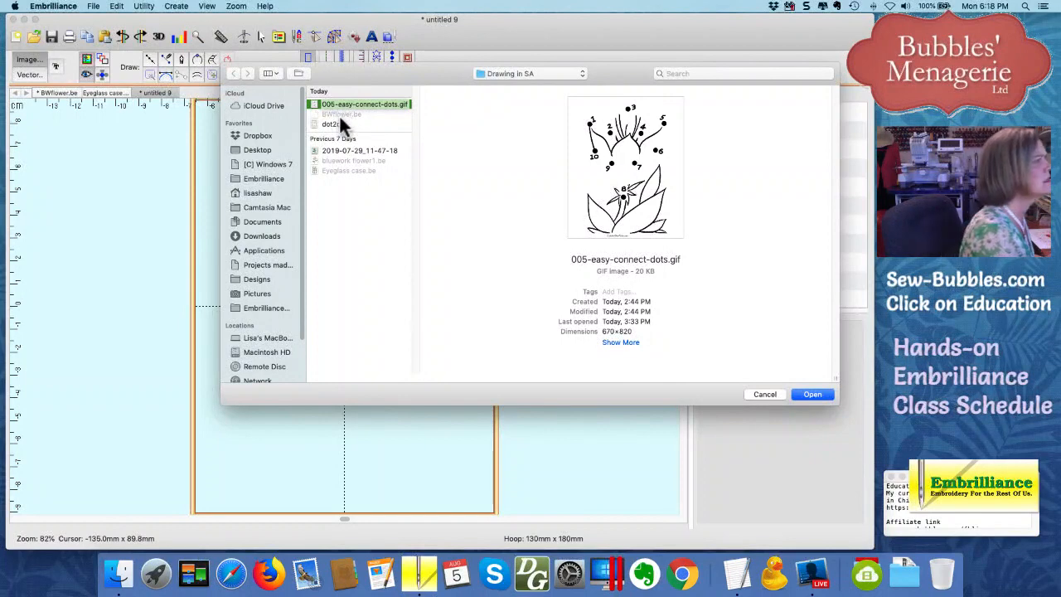
click(338, 124)
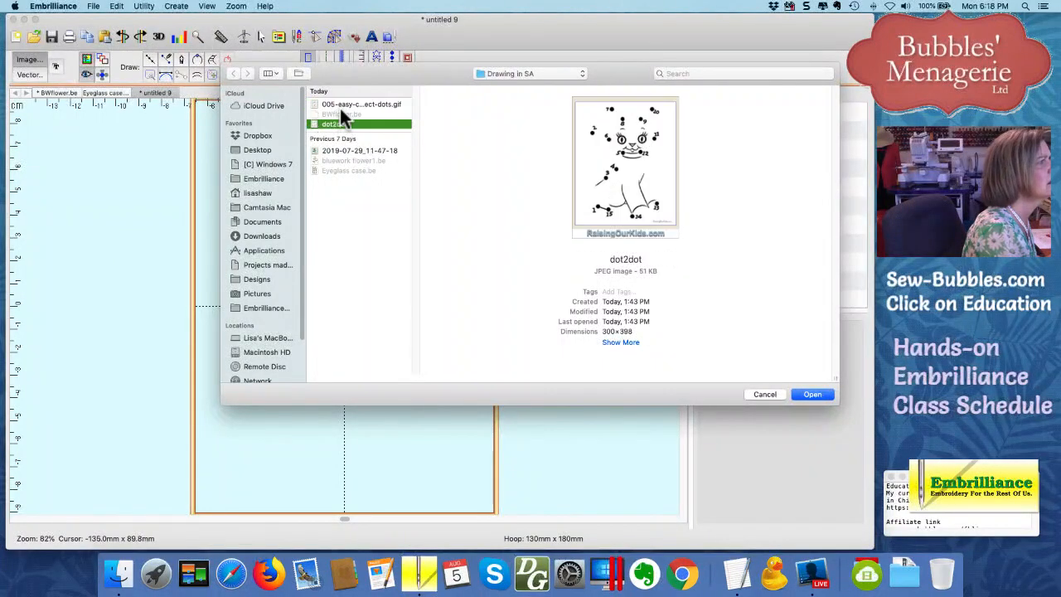
click(341, 104)
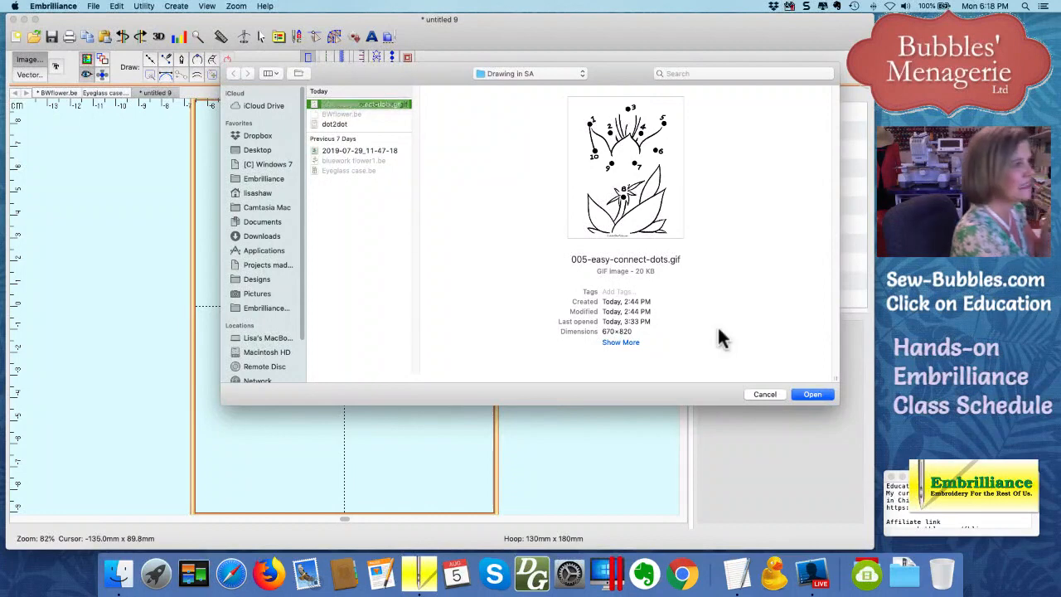
click(811, 394)
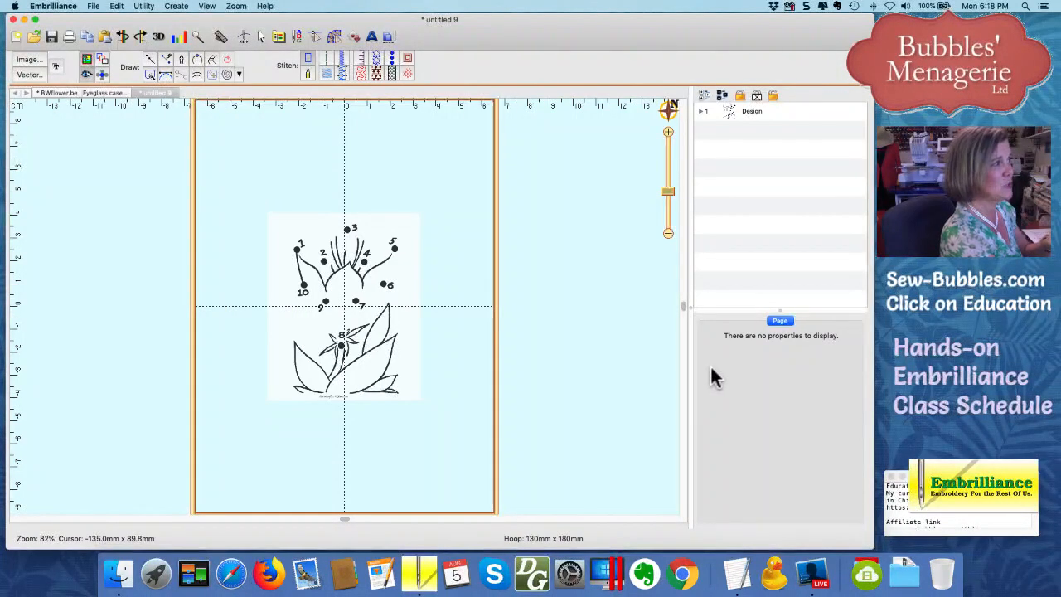
Enlarge the dot-to-dot image to nearly fill the hoop and set its transparency to 24%
click(337, 322)
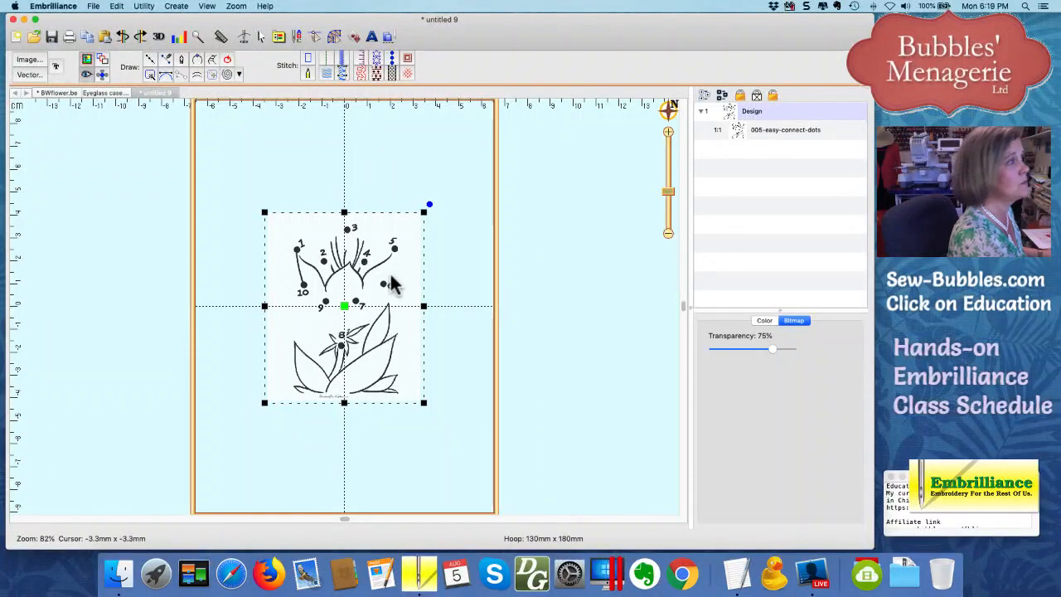
drag(420, 402, 543, 495)
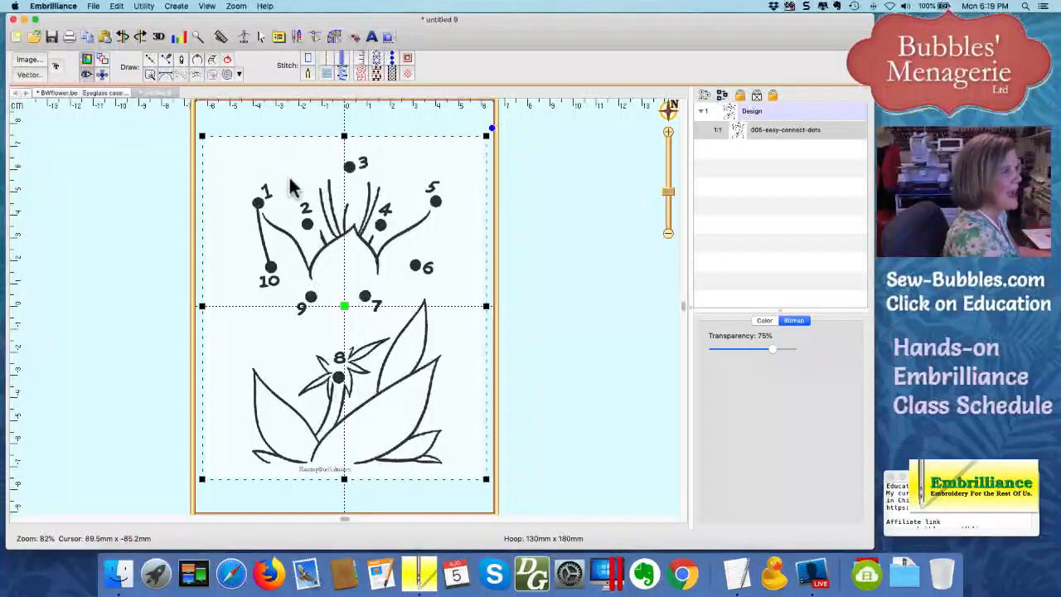
click(772, 348)
drag(773, 348, 733, 357)
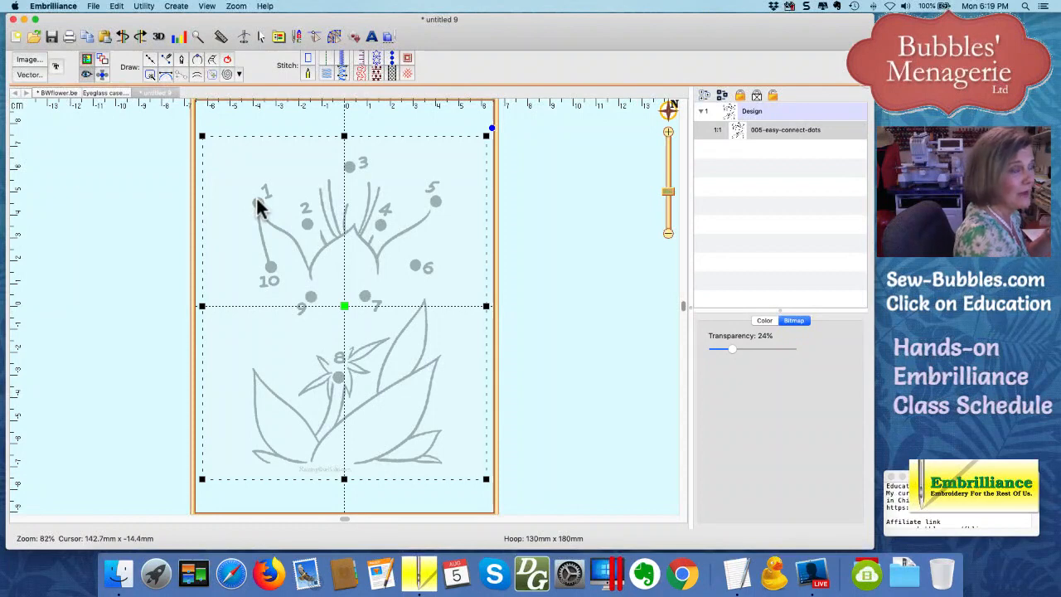
Draw a curved line through dots 1 to 10 in numerical order and close it into a flower outline
click(149, 65)
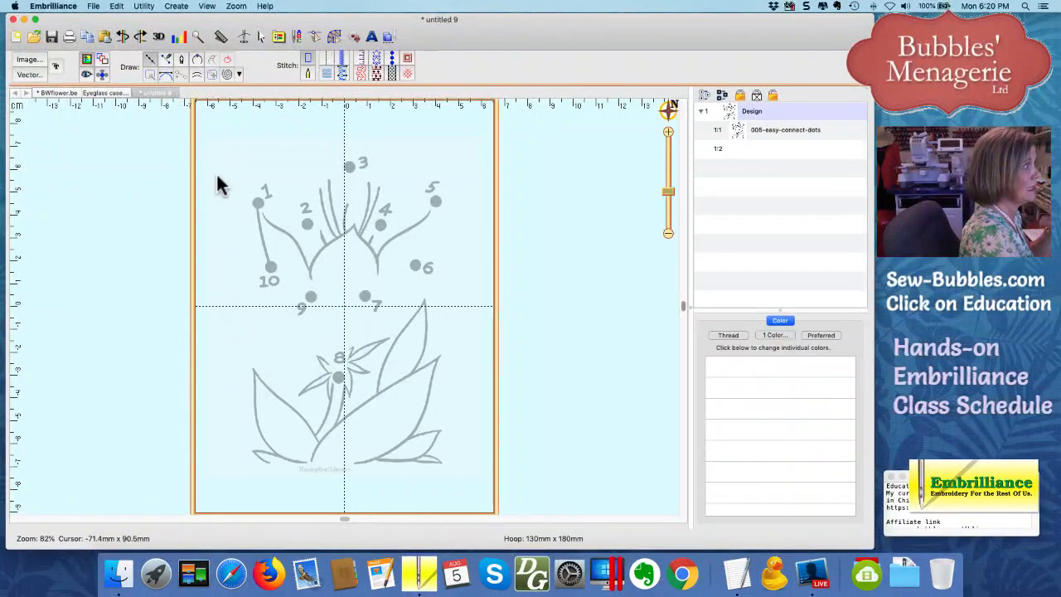
click(256, 203)
click(308, 224)
click(350, 167)
click(381, 225)
click(435, 202)
click(419, 265)
click(366, 296)
click(337, 378)
click(310, 300)
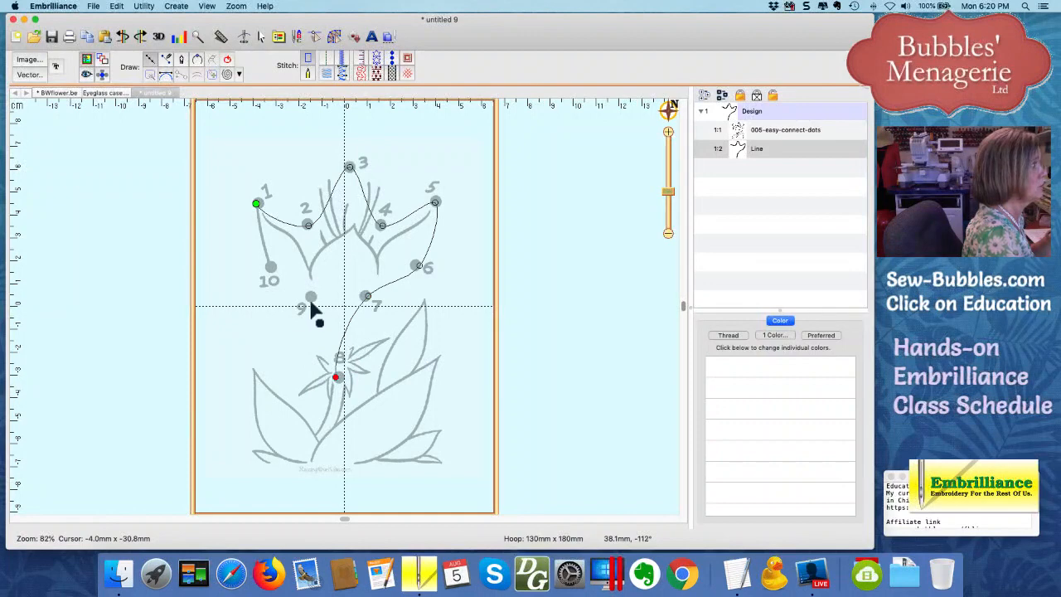
click(271, 266)
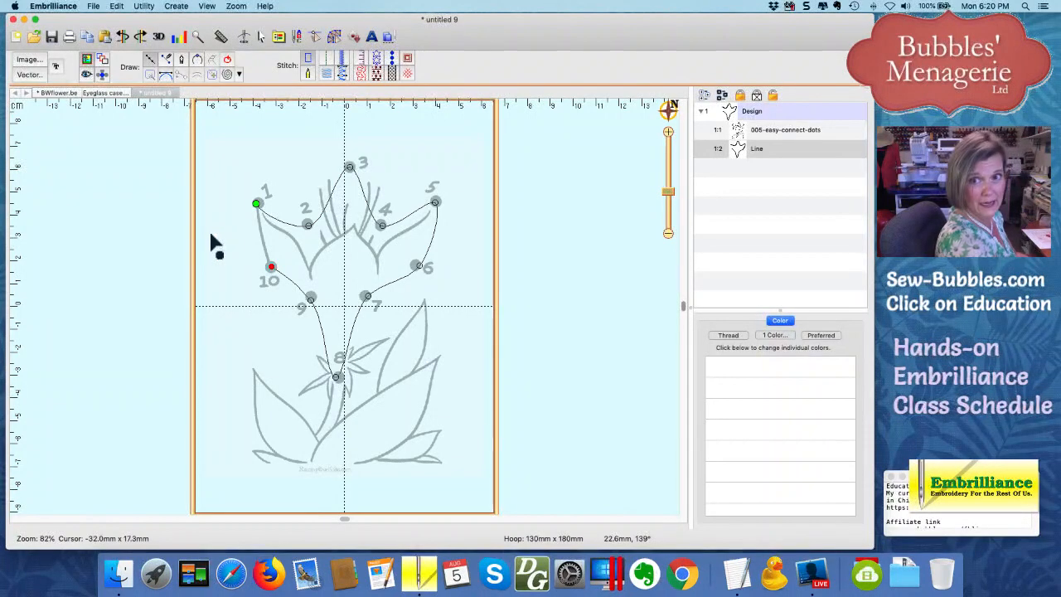
key(Return)
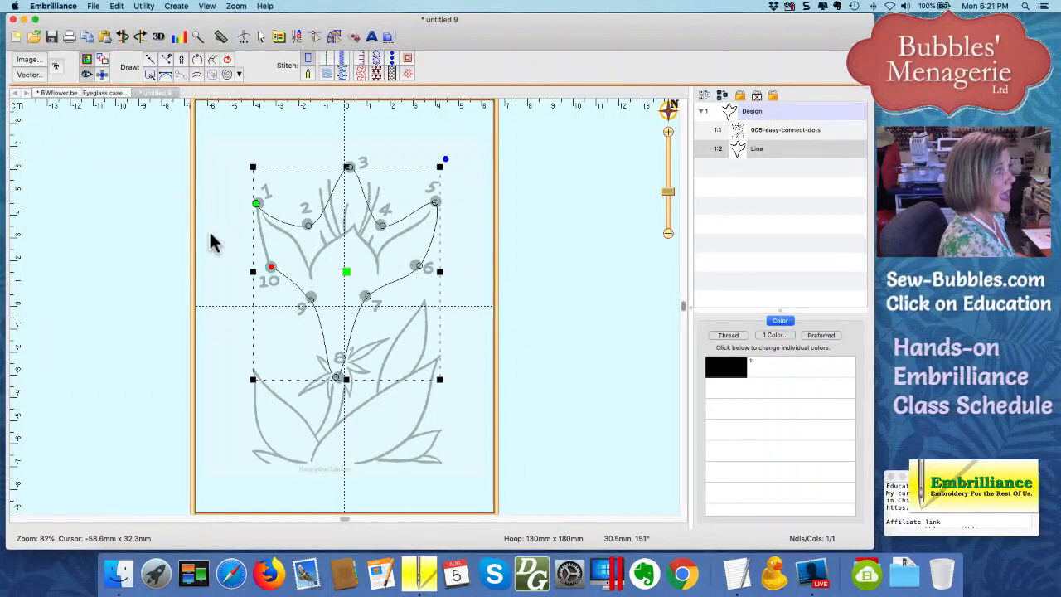
click(227, 60)
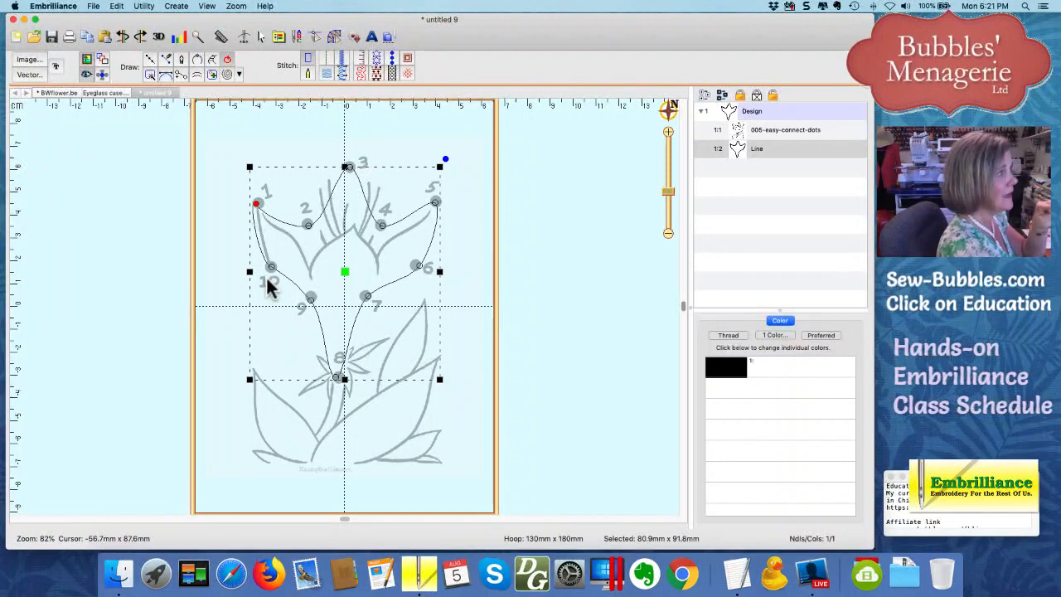
Compare the flower outline with the background image by toggling the image's visibility, and leave the image hidden
click(751, 133)
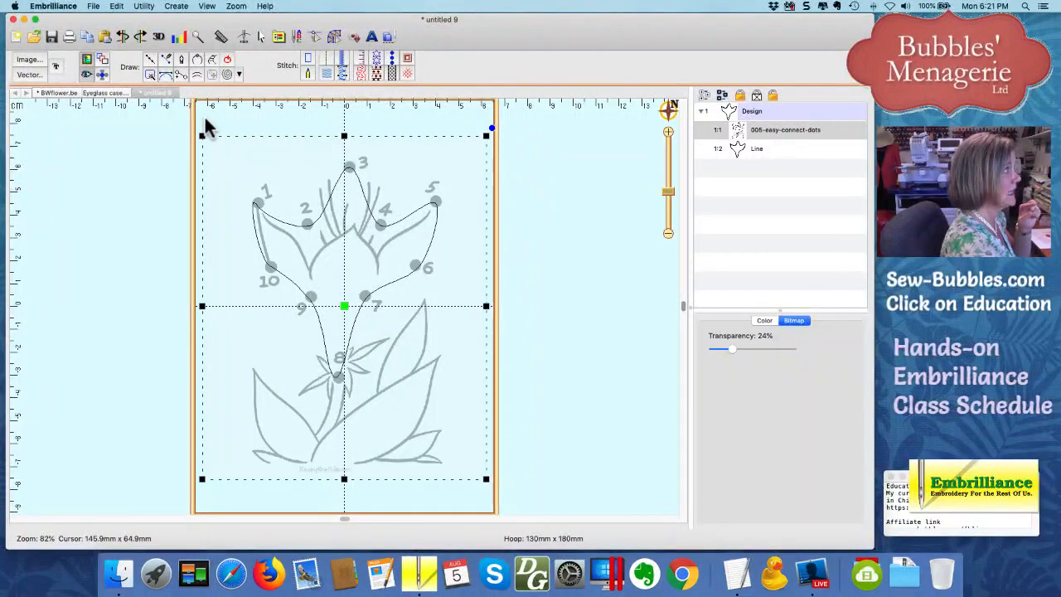
click(566, 193)
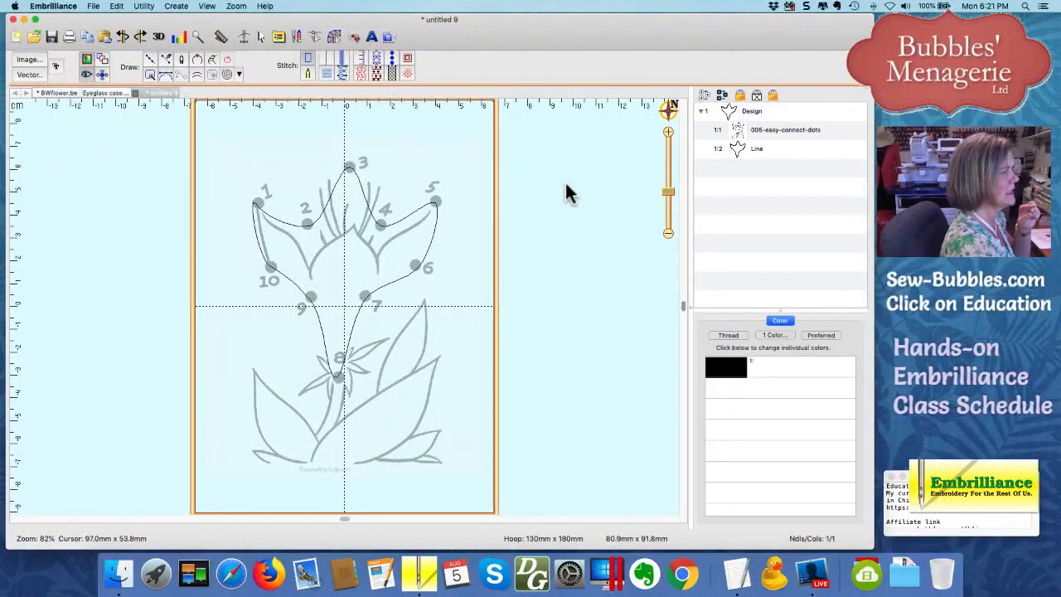
click(86, 62)
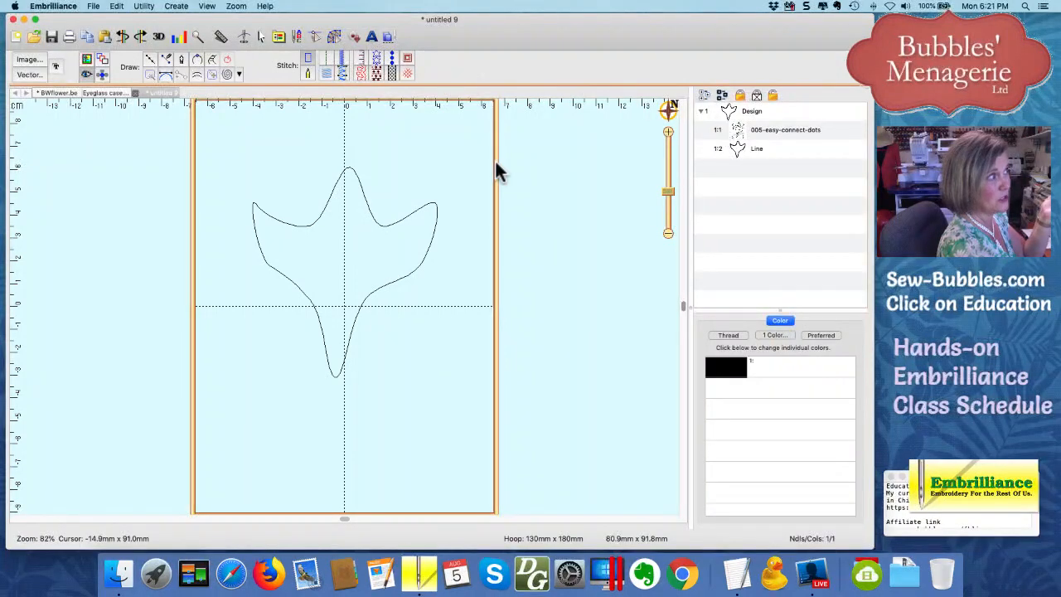
click(87, 61)
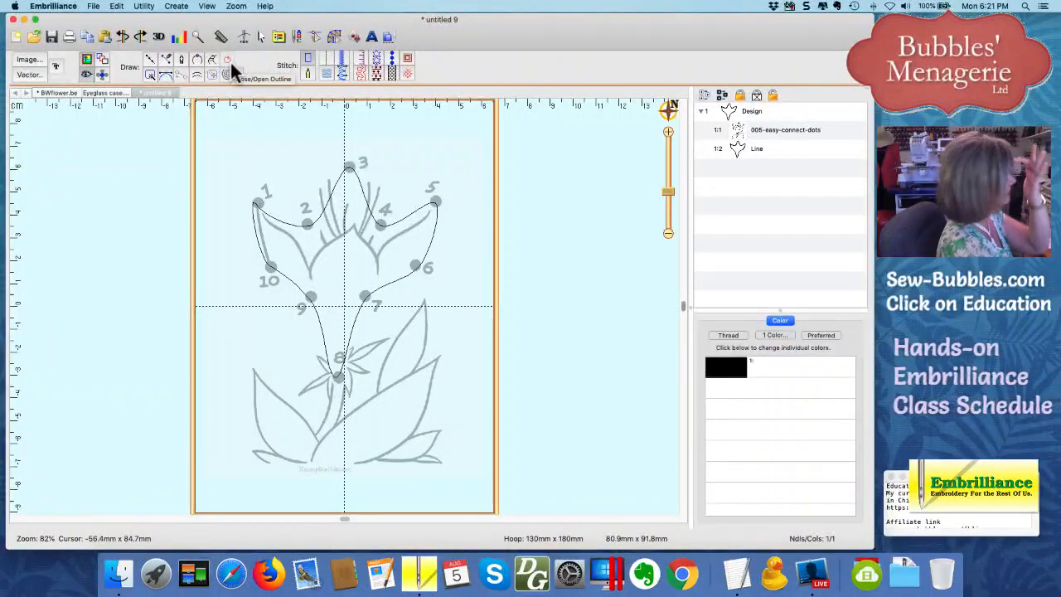
click(85, 58)
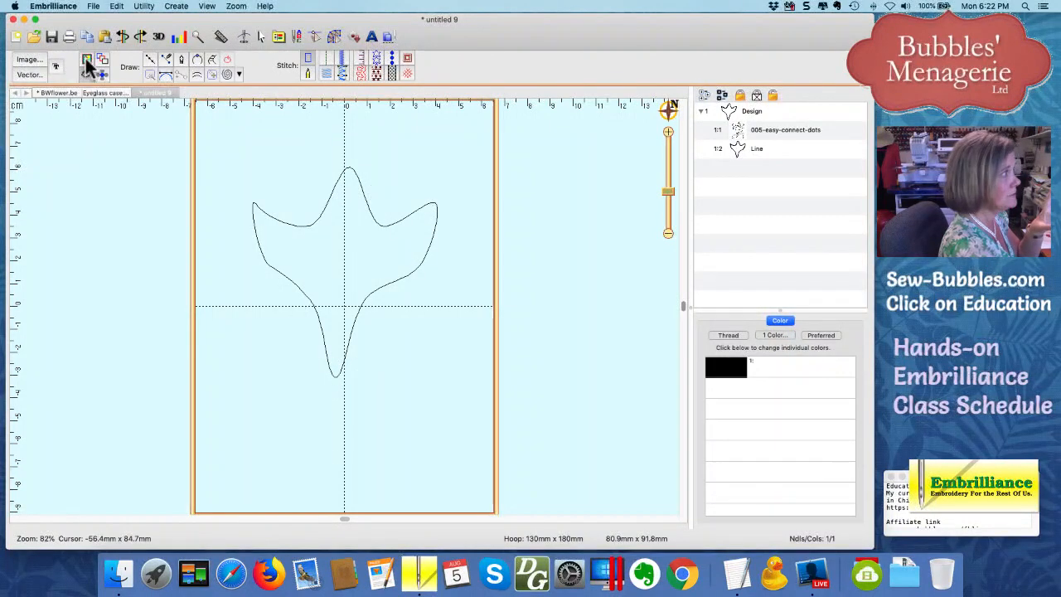
click(85, 58)
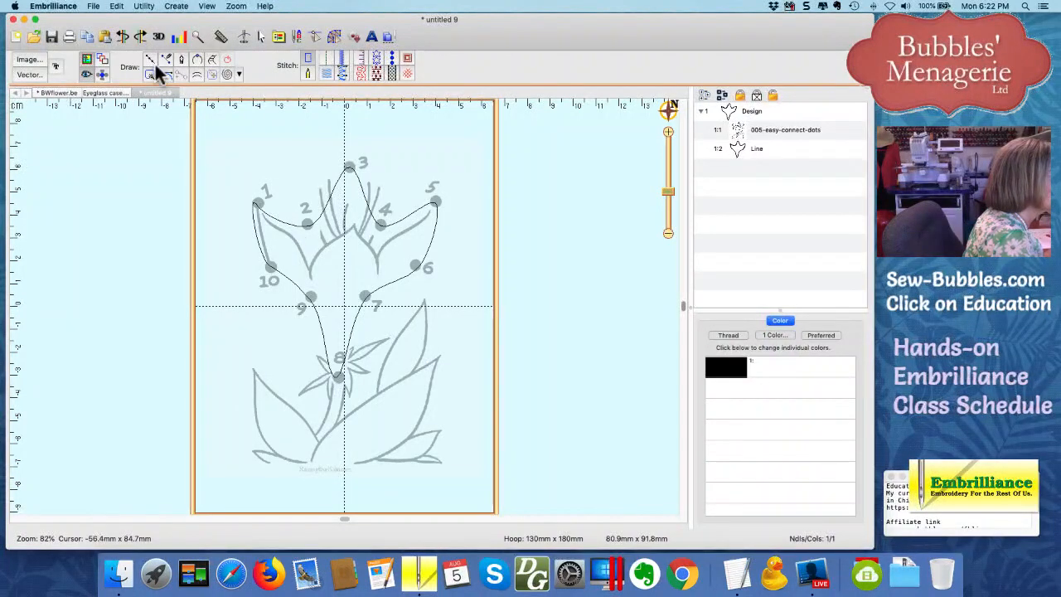
click(87, 61)
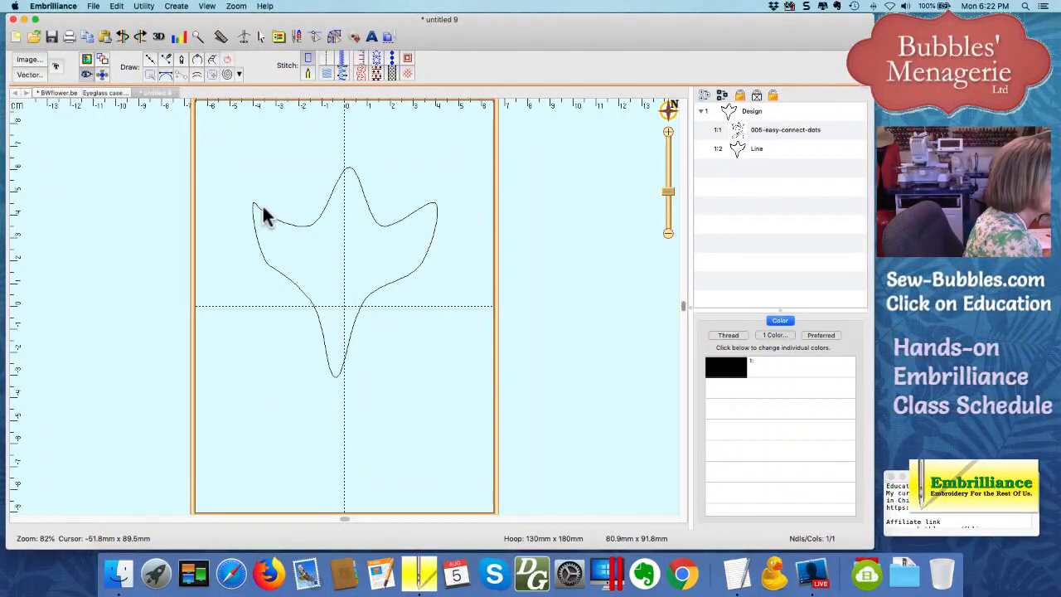
Round the outline's three petal tips at dots 1, 3 and 5 by adjusting the curve handles of those points
click(261, 219)
click(261, 217)
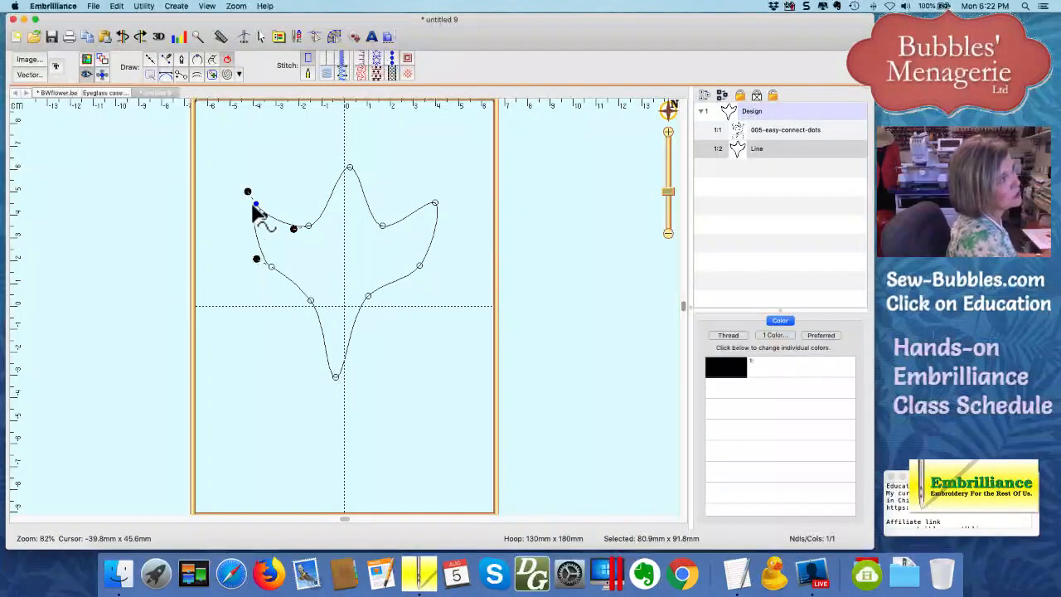
drag(266, 228, 276, 200)
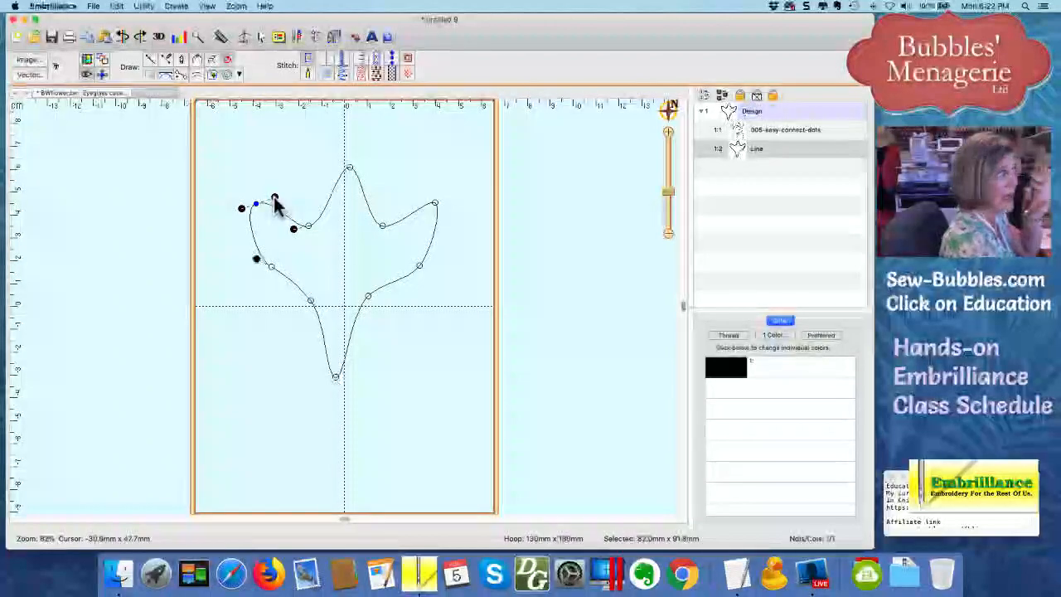
click(87, 62)
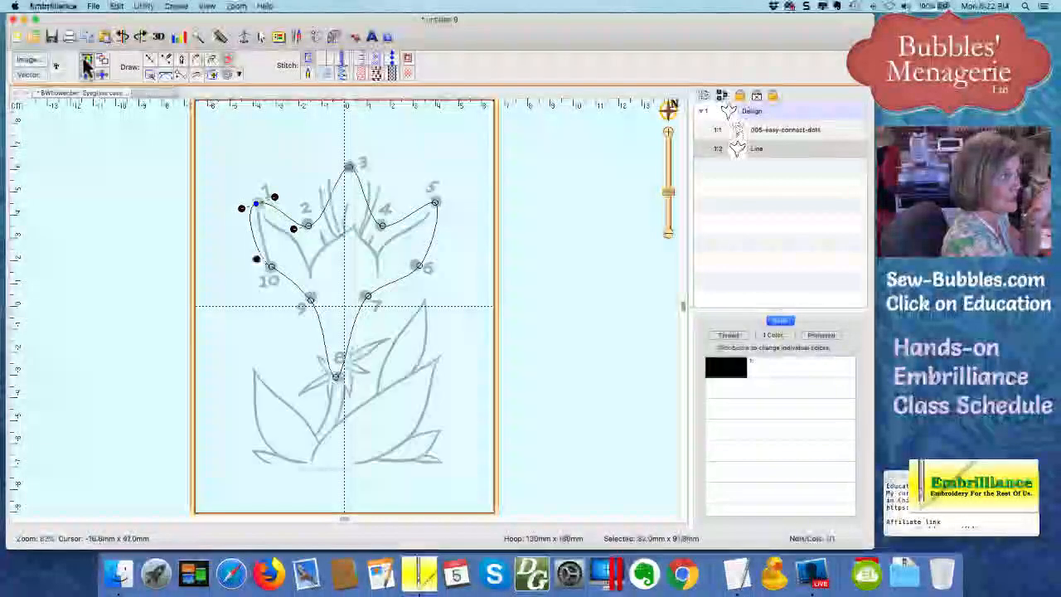
click(86, 62)
click(349, 168)
drag(338, 167, 382, 168)
click(435, 203)
drag(428, 197, 454, 219)
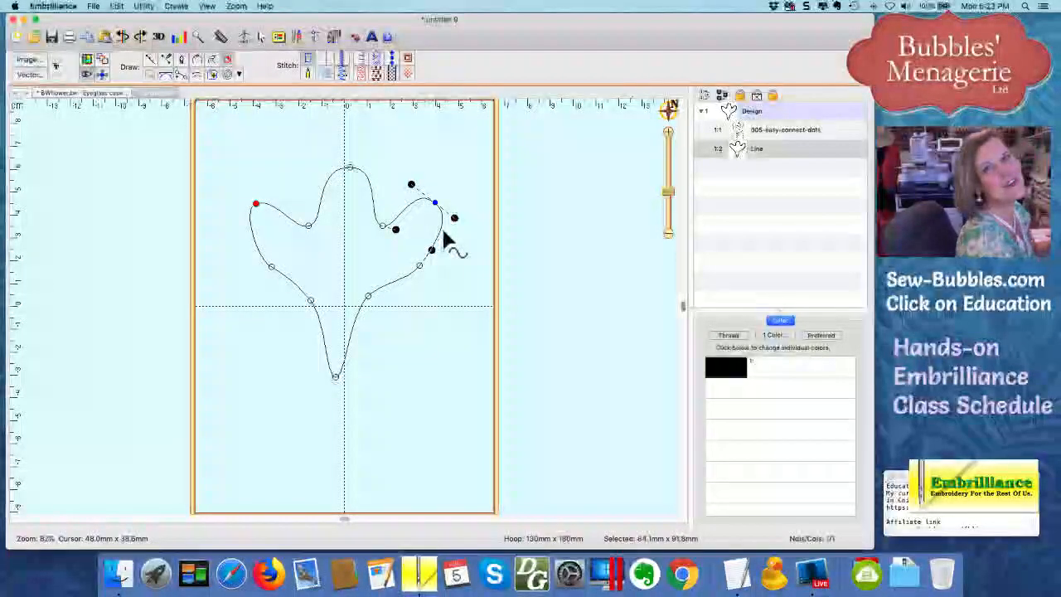
Convert the centre petal's top point to a Cusp and angle both its handles downward to form a pointed tip
scroll(445, 239, down, 1)
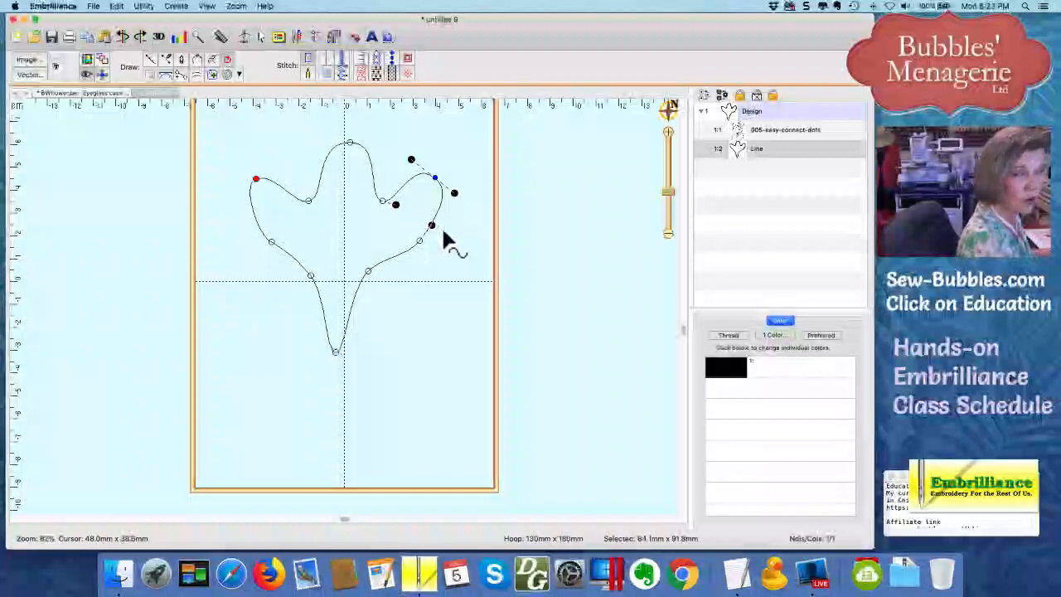
click(350, 142)
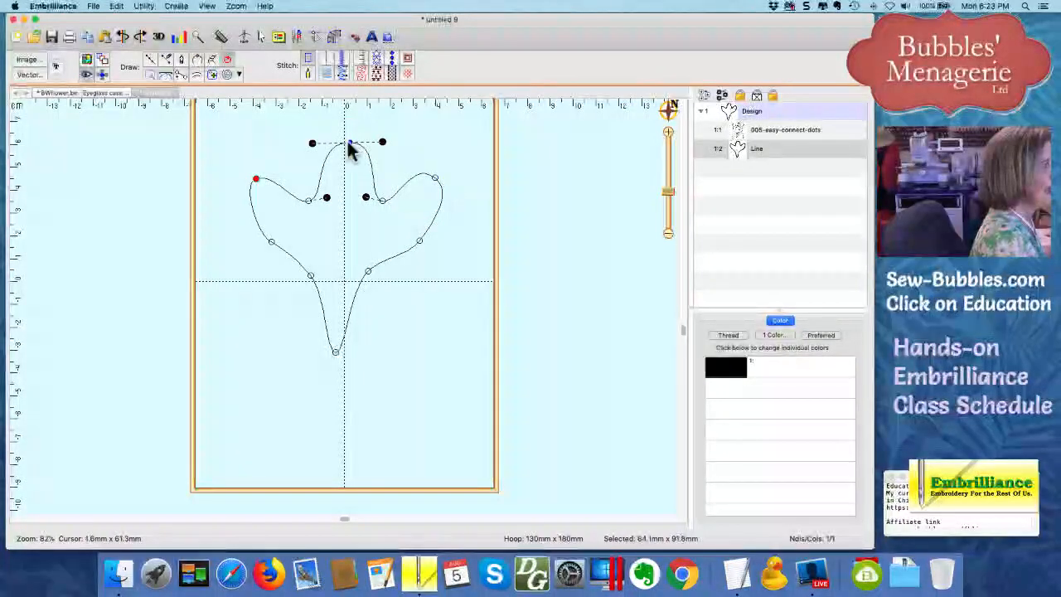
drag(312, 143, 311, 155)
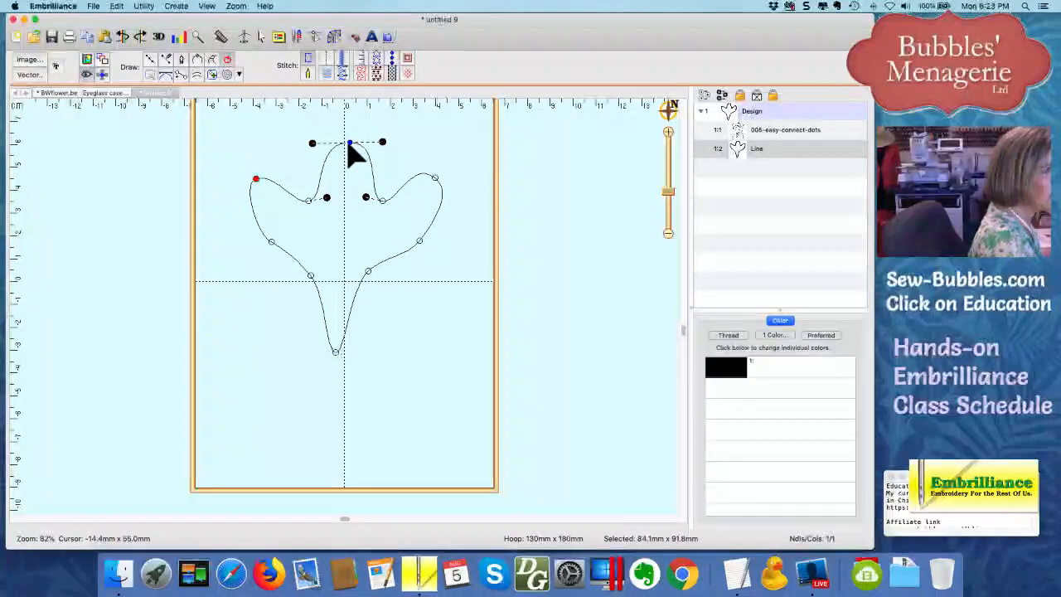
right_click(349, 144)
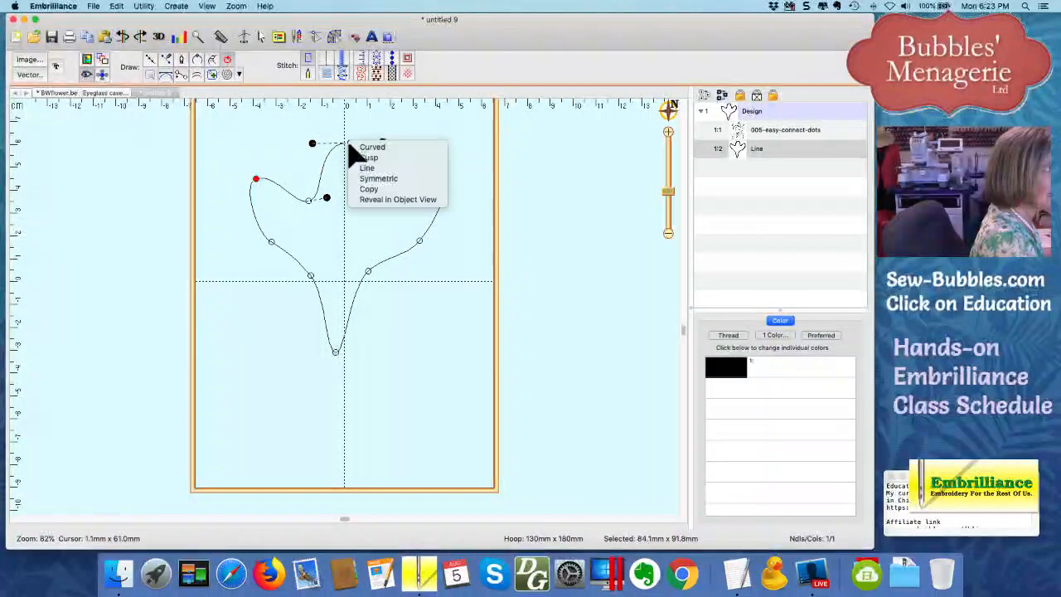
click(368, 157)
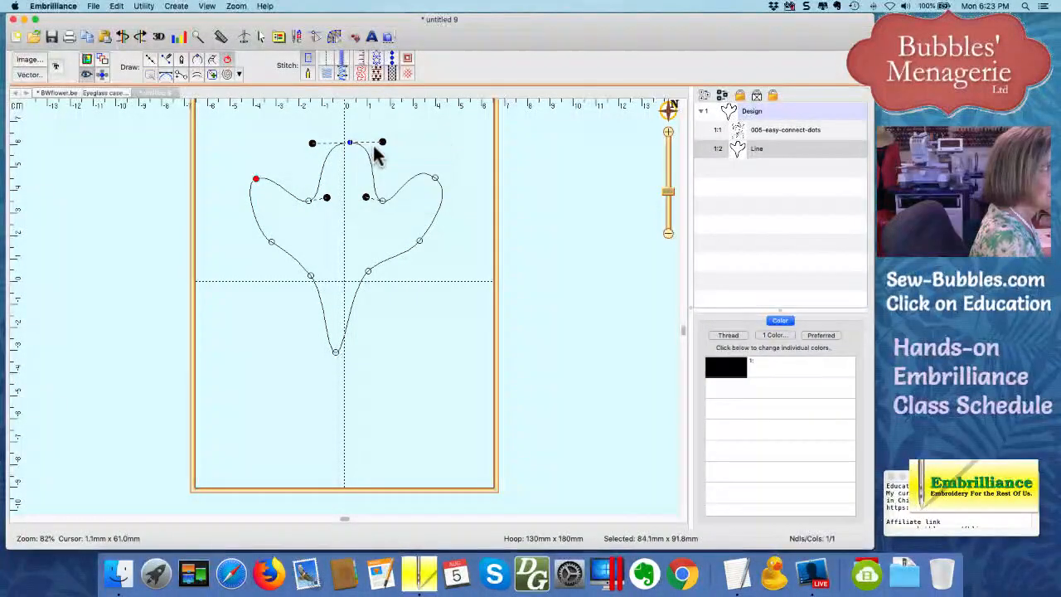
mouse_move(382, 143)
mouse_down()
mouse_move(373, 169)
mouse_move(385, 158)
mouse_up()
drag(312, 144, 311, 156)
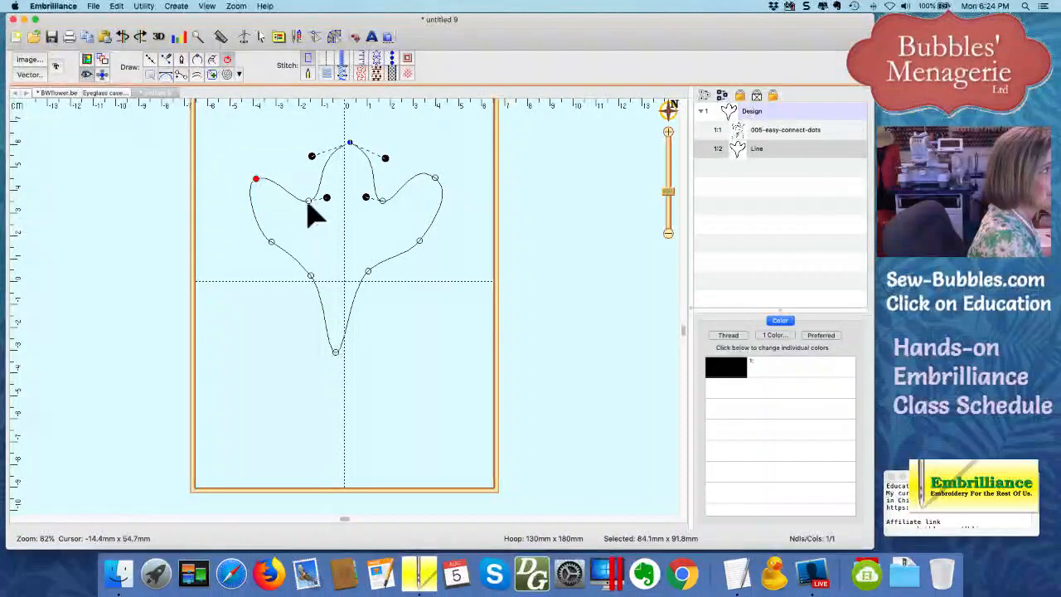
Adjust both curve handles at the valley point between the first two petals, at dot 2, to reshape the dip
click(323, 199)
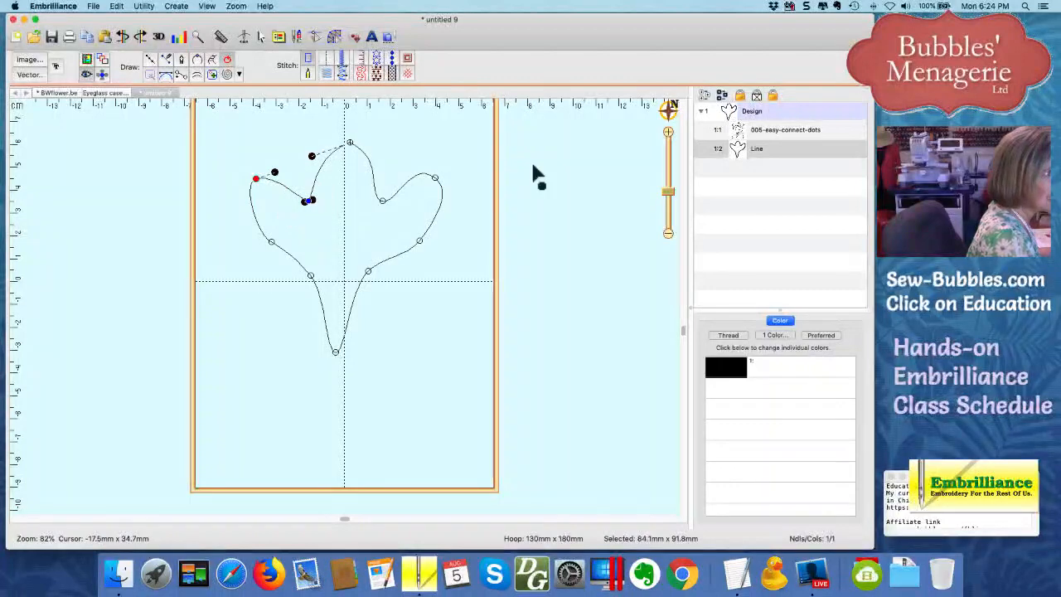
drag(669, 191, 668, 172)
drag(681, 334, 681, 260)
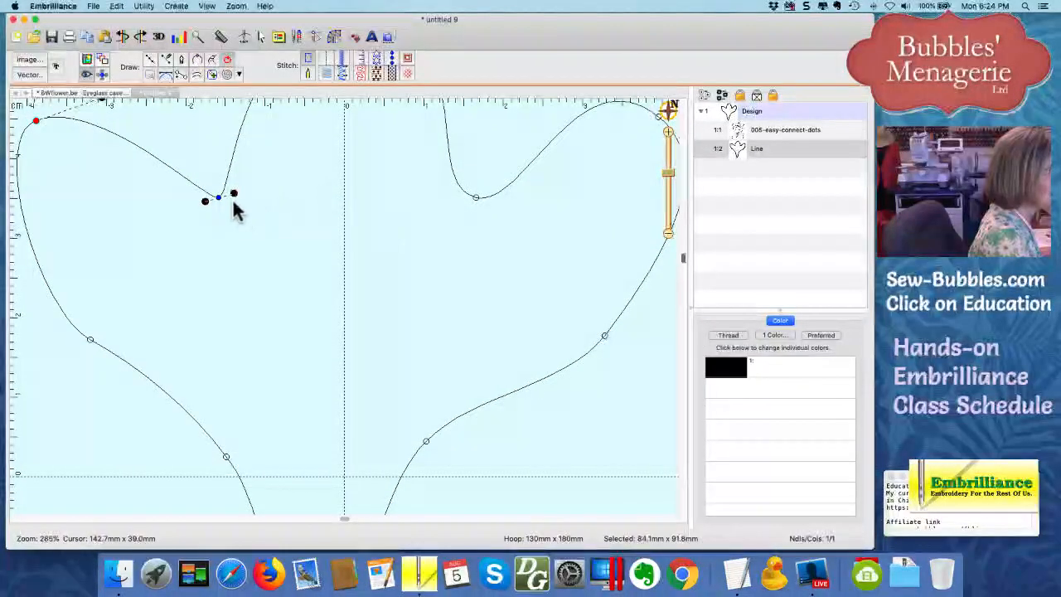
drag(233, 193, 199, 205)
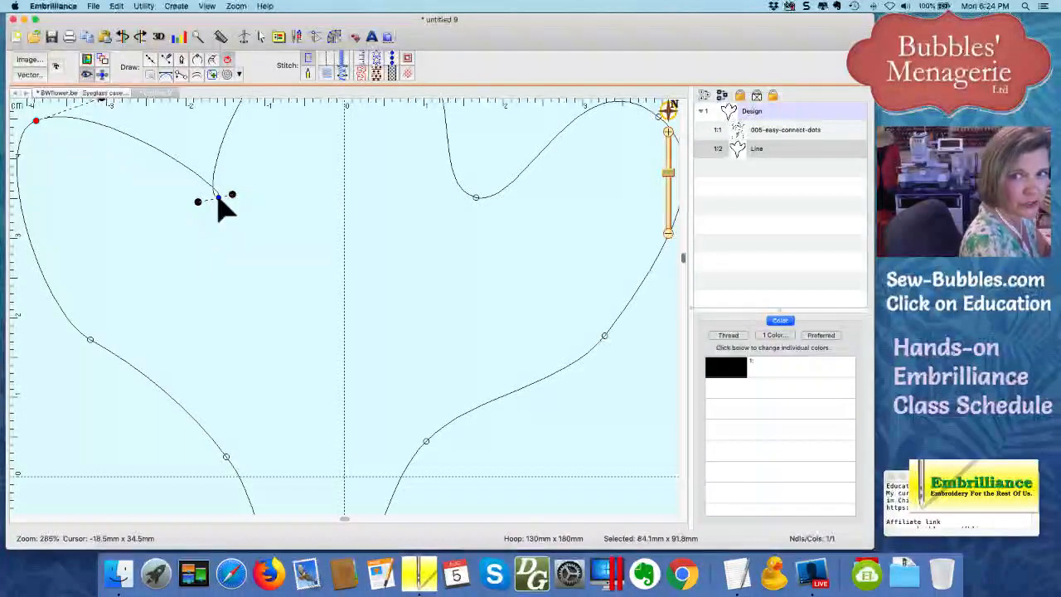
click(231, 196)
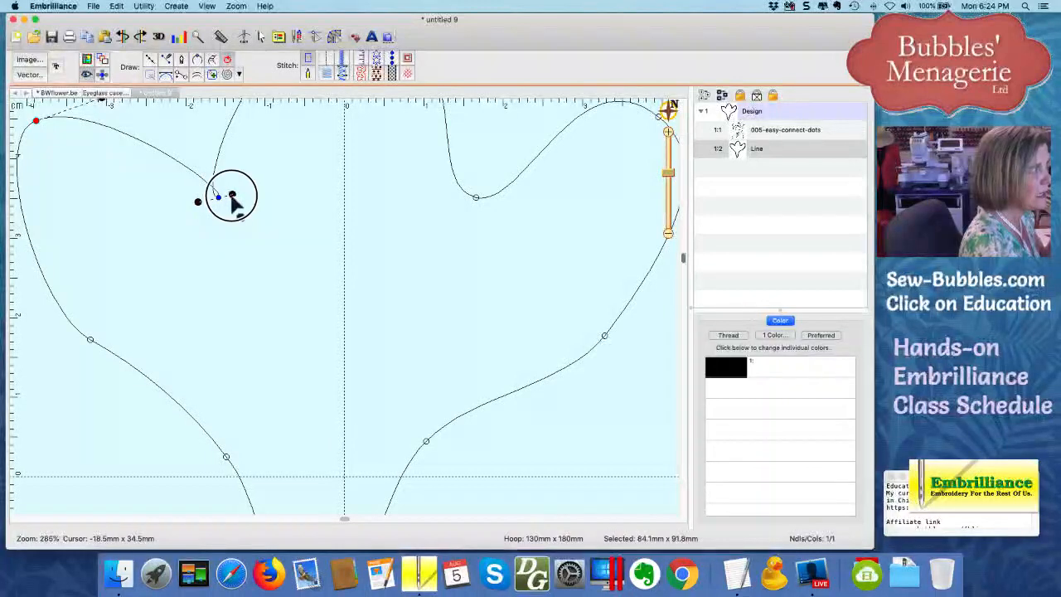
mouse_move(231, 196)
mouse_down()
mouse_move(208, 215)
mouse_move(206, 206)
mouse_move(228, 195)
mouse_up()
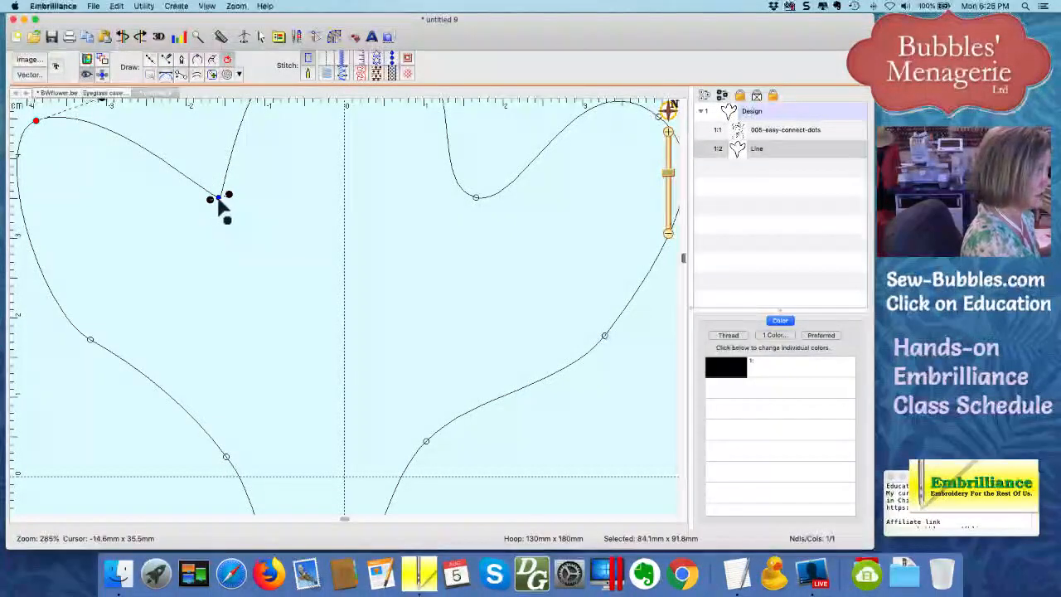
drag(218, 198, 193, 213)
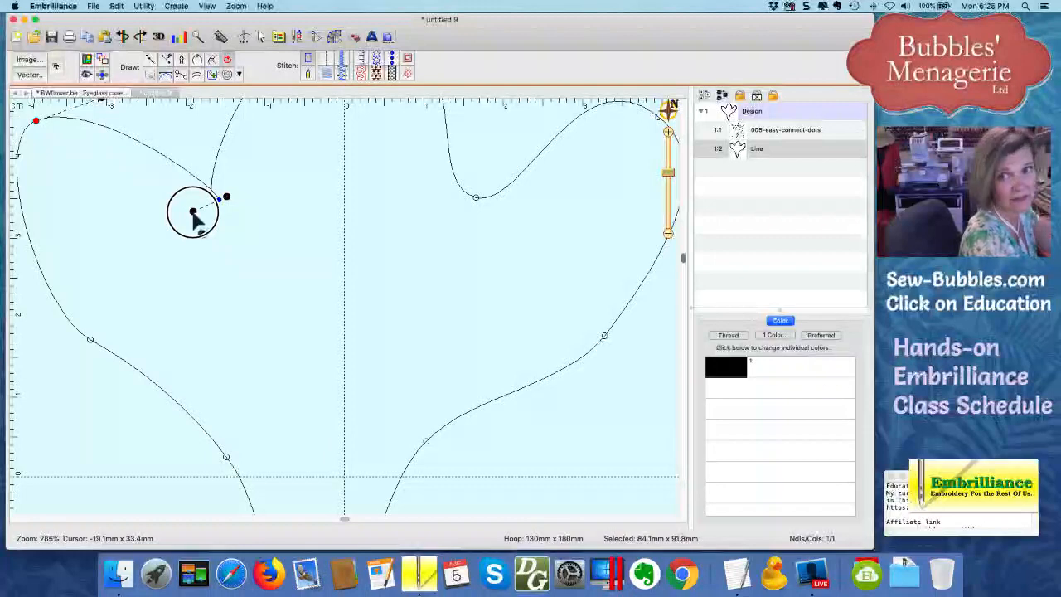
mouse_move(193, 212)
mouse_down()
mouse_move(215, 185)
mouse_move(238, 193)
mouse_move(193, 208)
mouse_up()
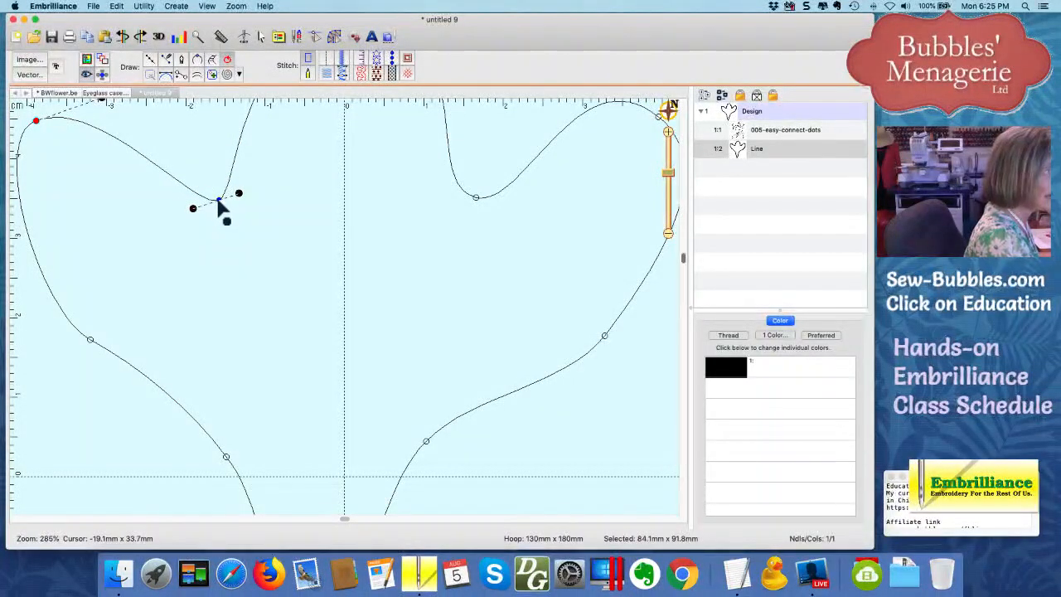
Convert the valley point at dot 2 to a Cusp and angle both its handles upward into a sharp notch
right_click(221, 207)
click(226, 214)
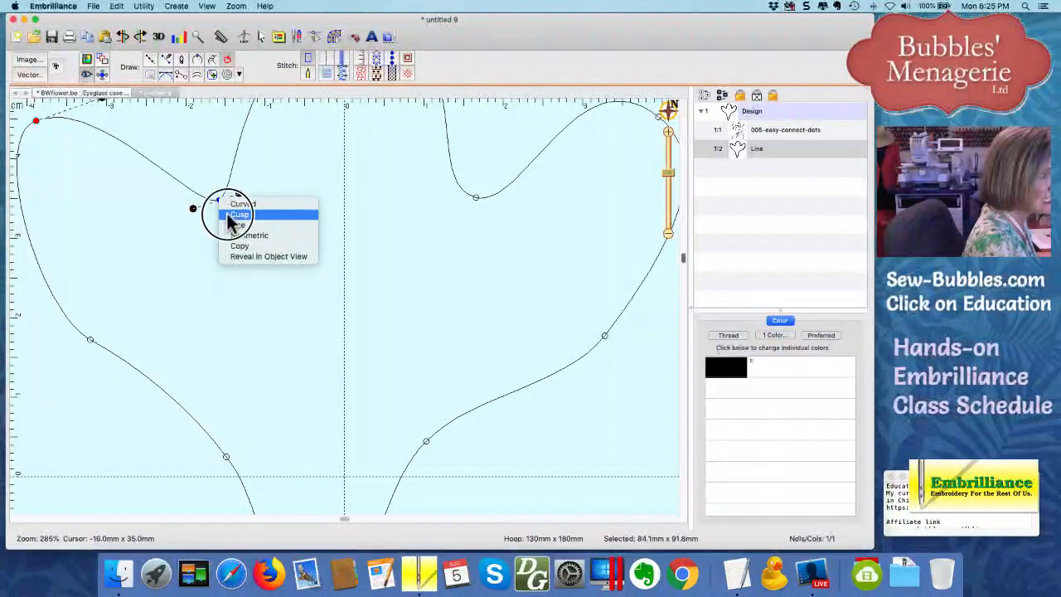
drag(193, 208, 216, 167)
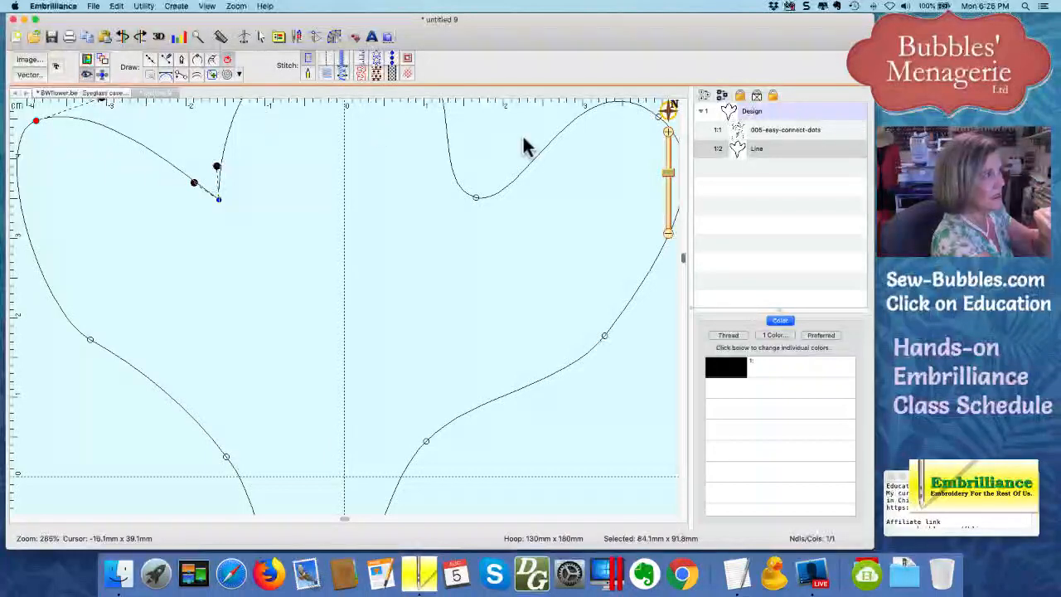
Show the background image again and delete the traced flower outline from the design
click(86, 60)
drag(670, 170, 670, 190)
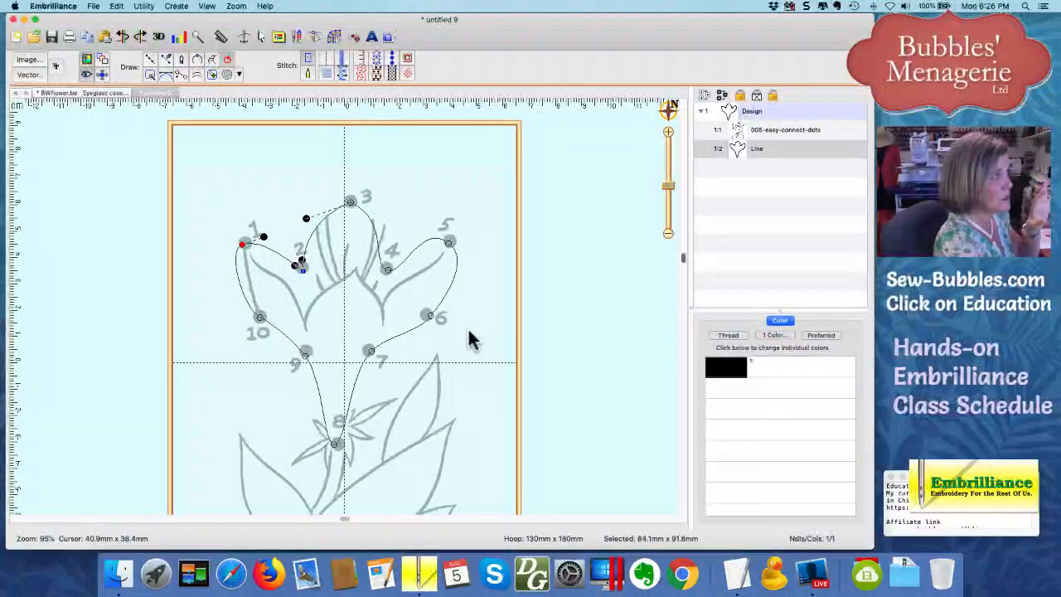
click(427, 316)
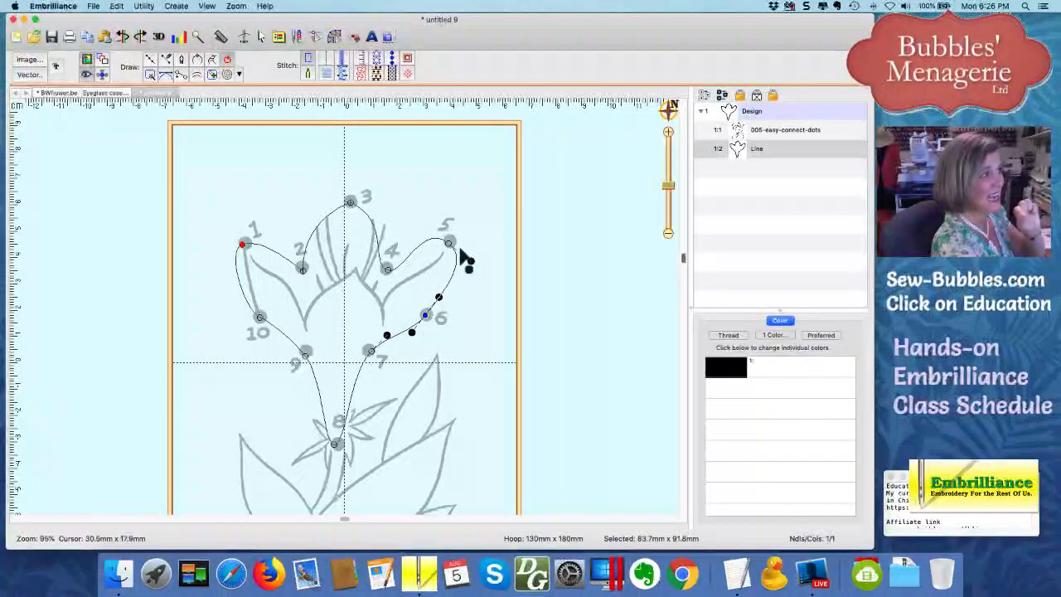
click(427, 315)
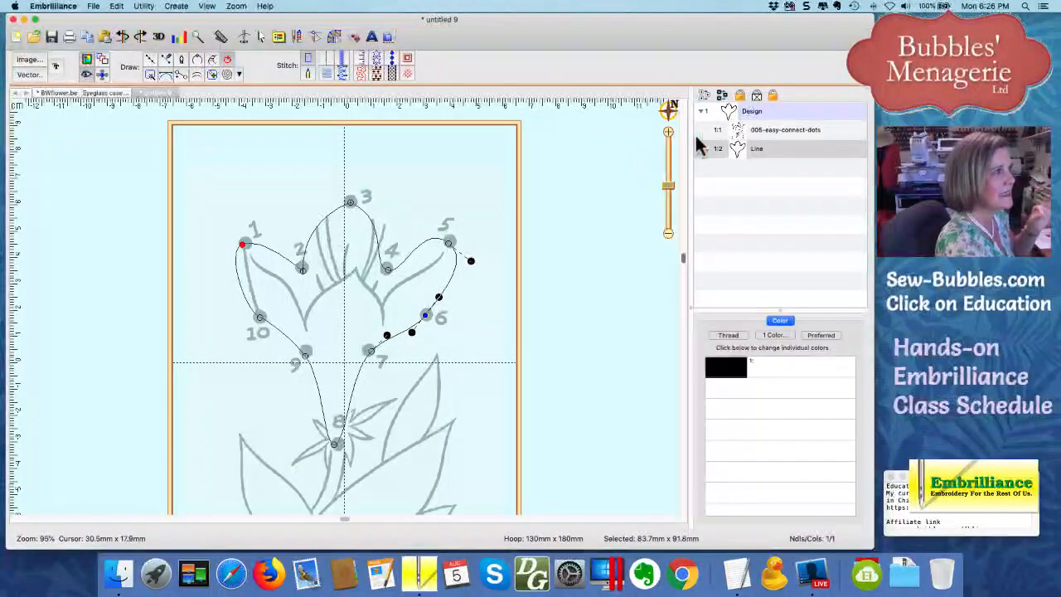
click(735, 150)
key(Delete)
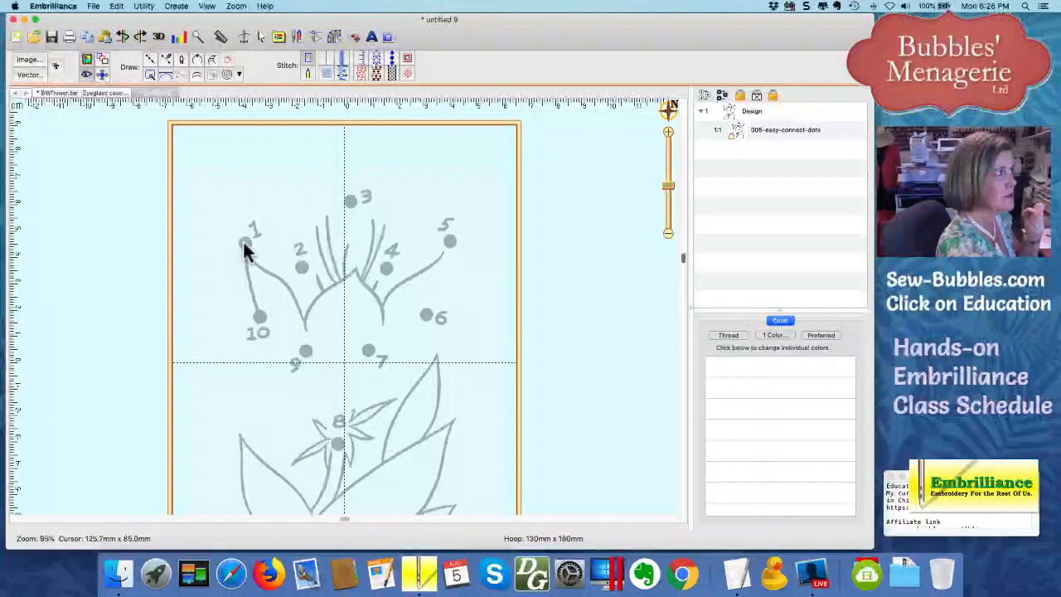
Draw an open line of straight segments through dots 1 to 6 in numerical order
click(151, 58)
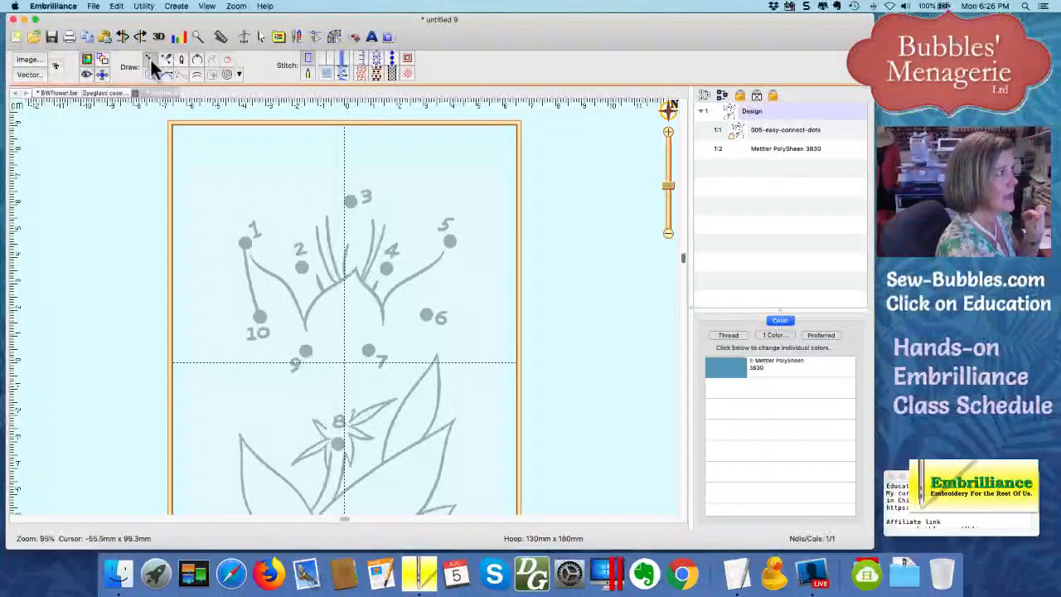
click(241, 243)
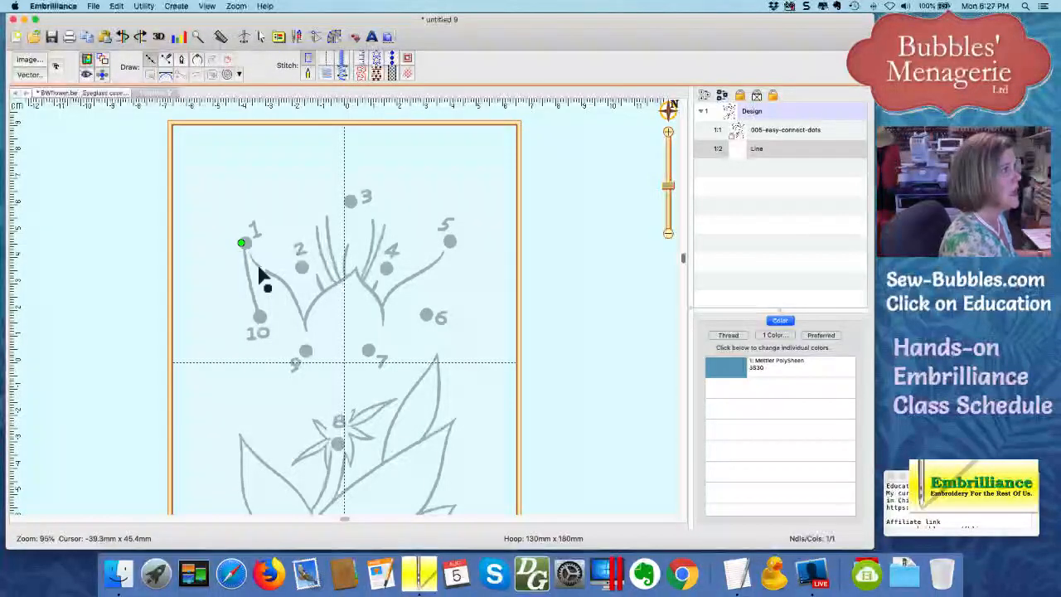
click(301, 268)
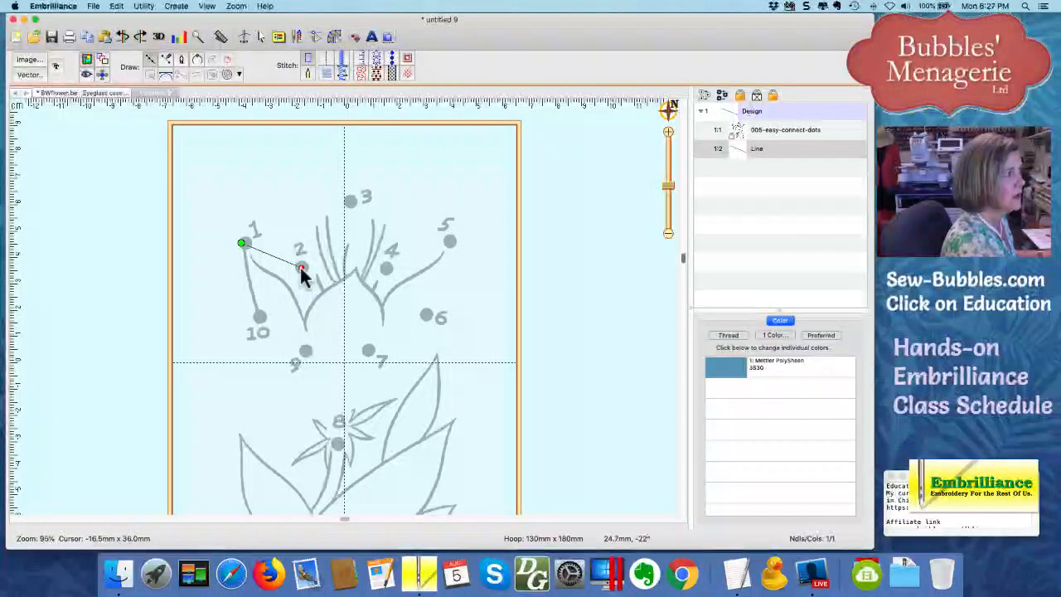
click(348, 201)
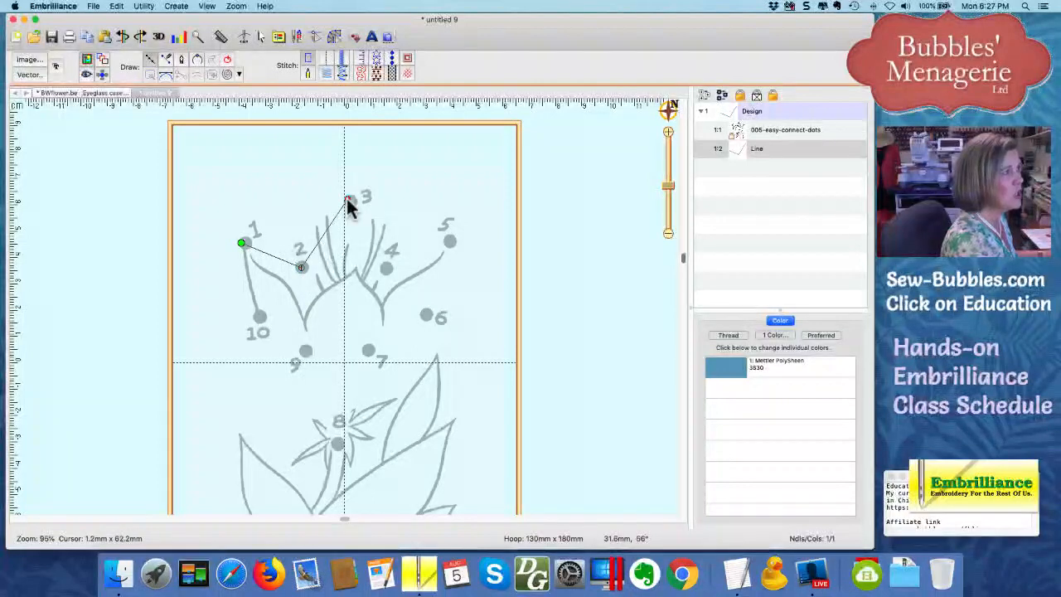
click(386, 267)
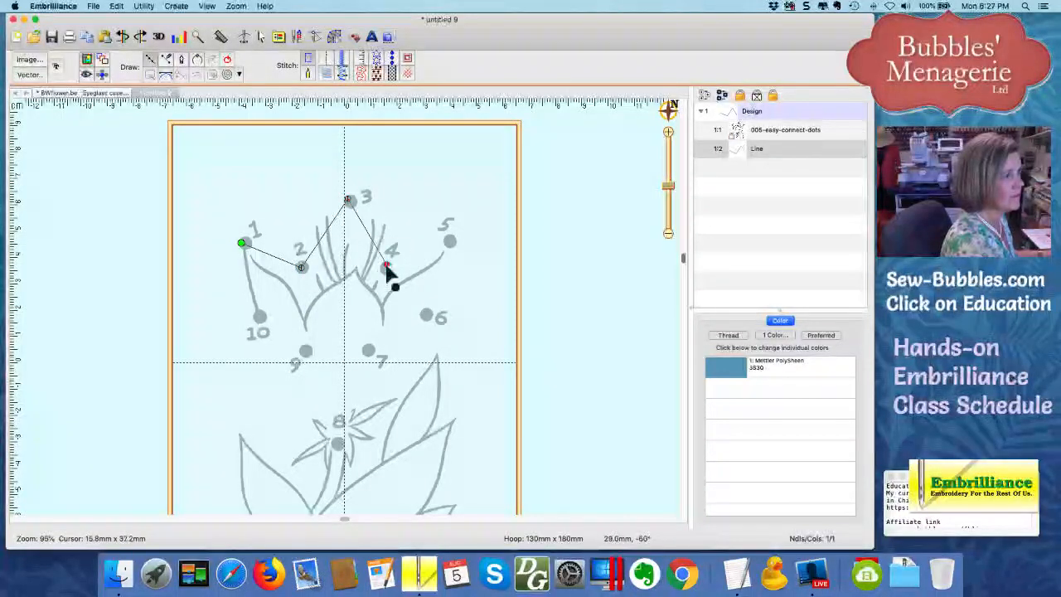
click(450, 242)
click(428, 319)
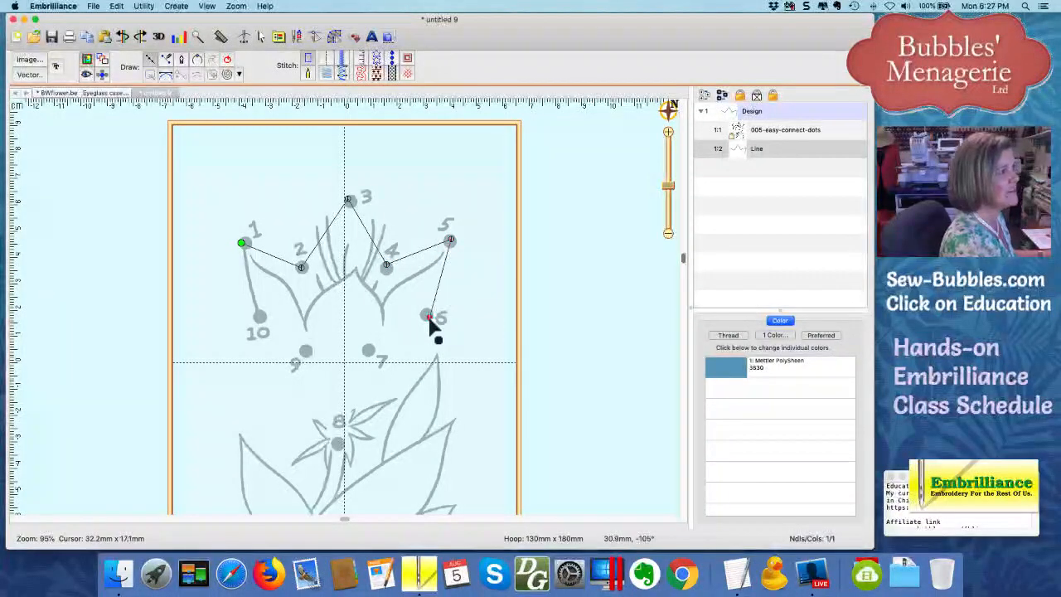
key(Return)
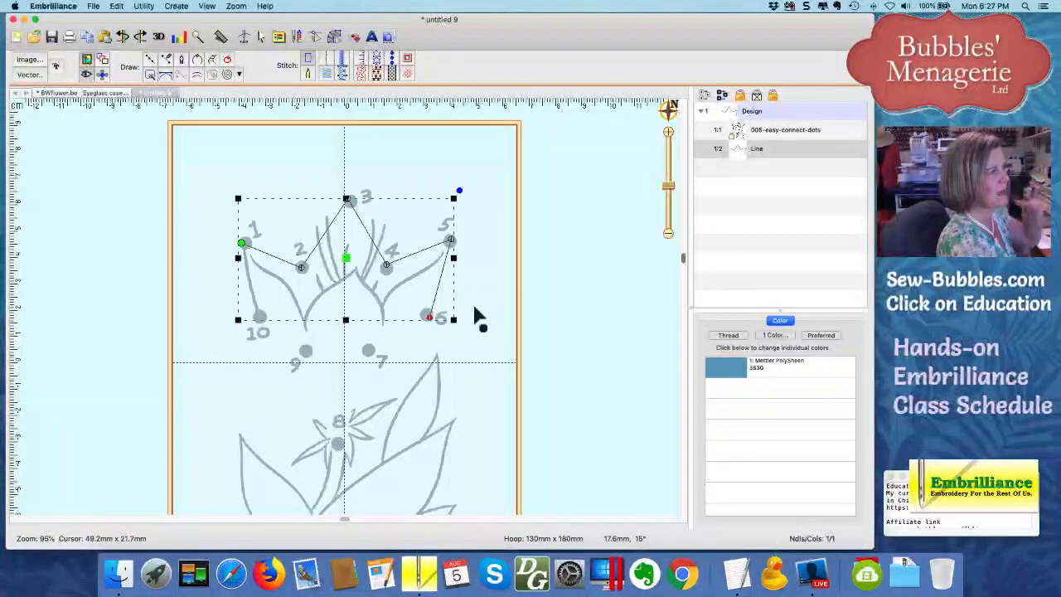
Bend the straight segment between dots 1 and 2 into an upward arch and adjust the handle at dot 1
click(244, 252)
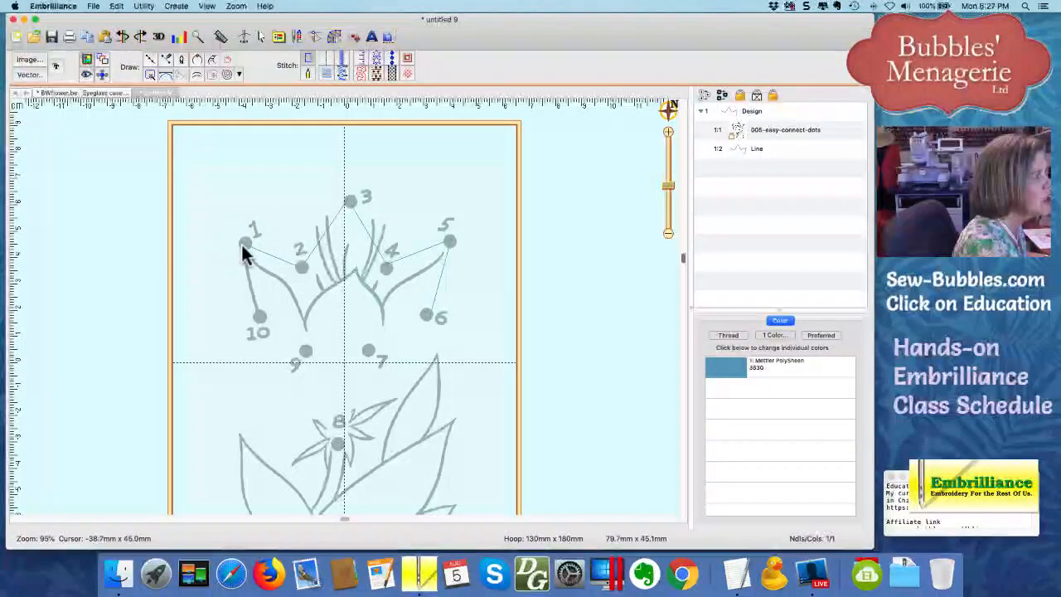
click(241, 252)
click(239, 243)
click(252, 248)
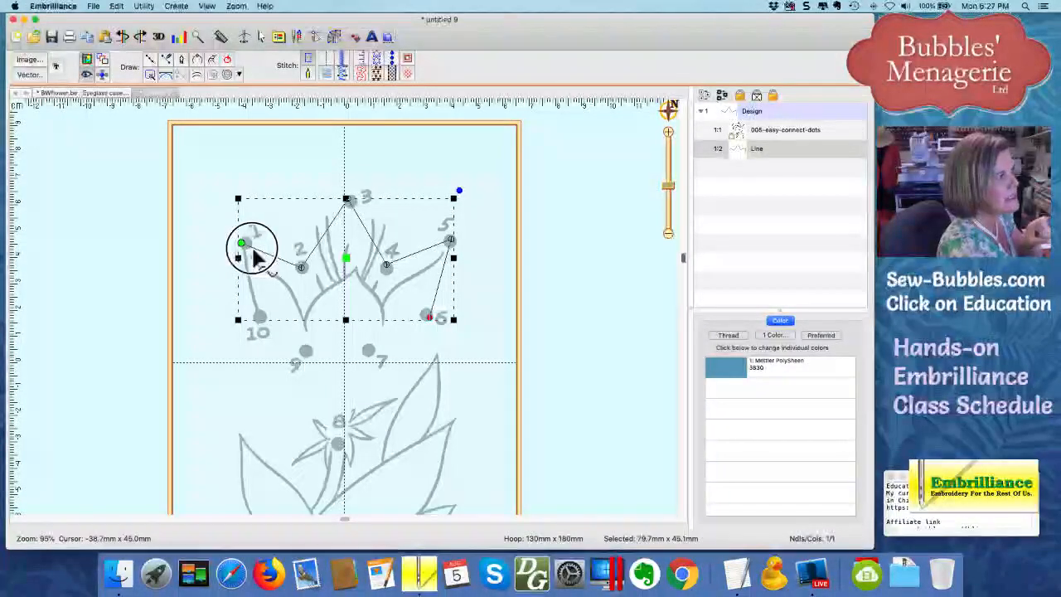
click(256, 250)
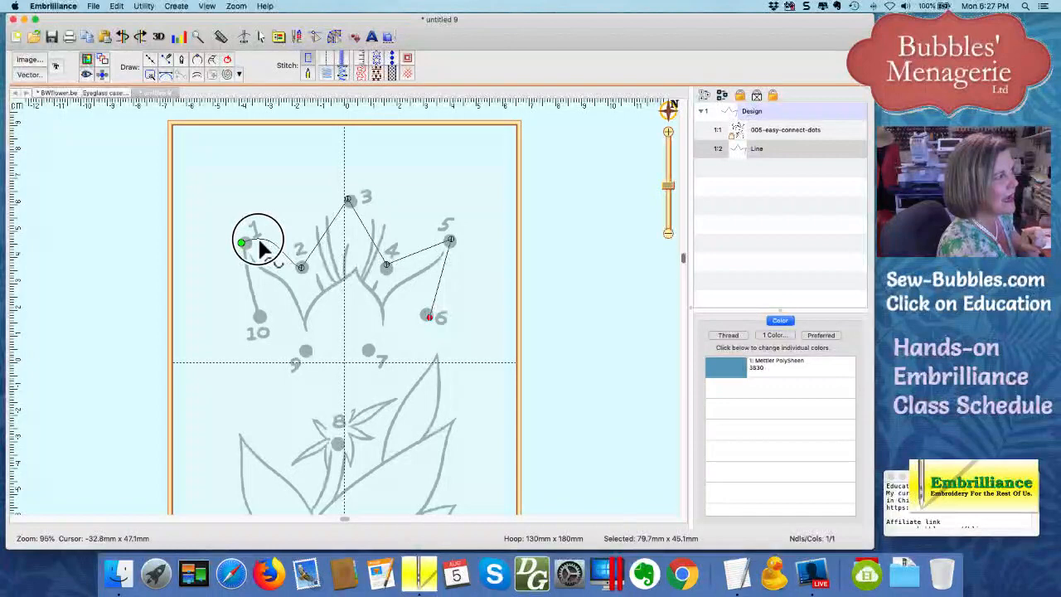
click(253, 250)
click(247, 247)
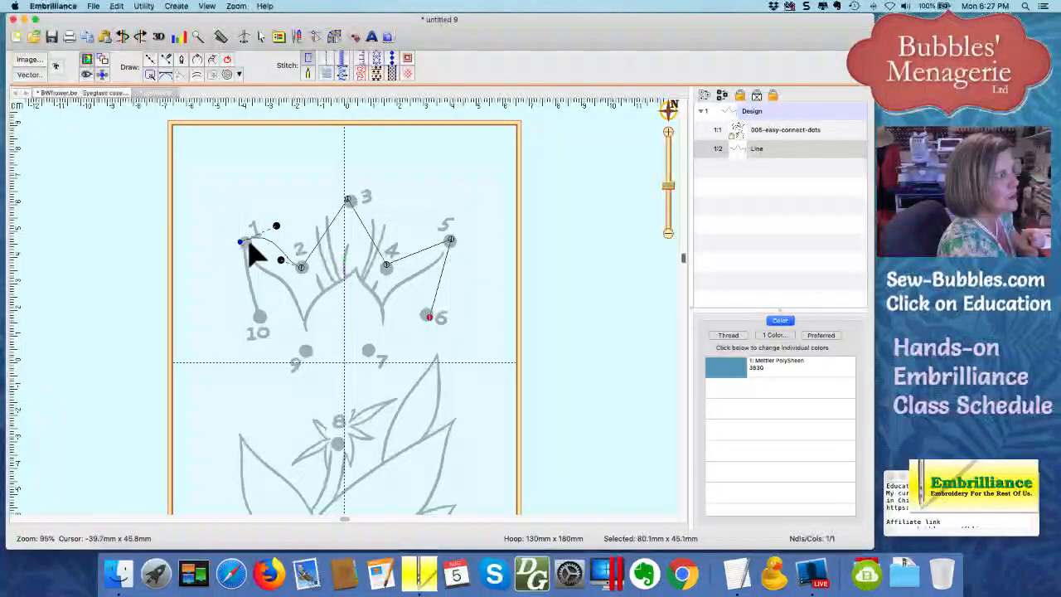
drag(277, 226, 284, 221)
Curve the two segments meeting at dot 3, raising that point above its dot and adjusting the handles to form a sharp tip
drag(281, 262, 346, 193)
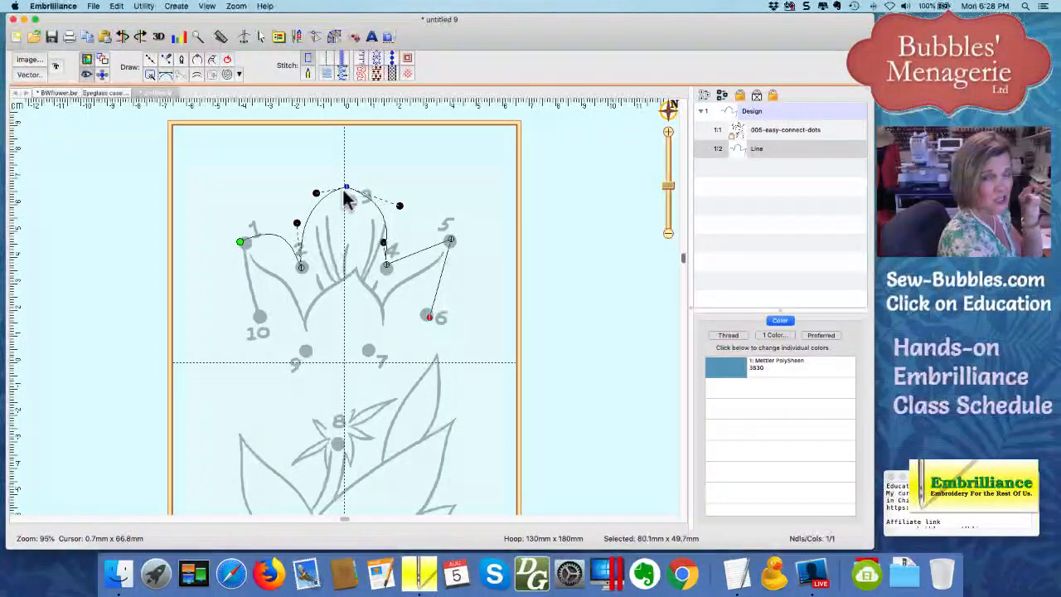
drag(349, 189, 358, 213)
click(322, 189)
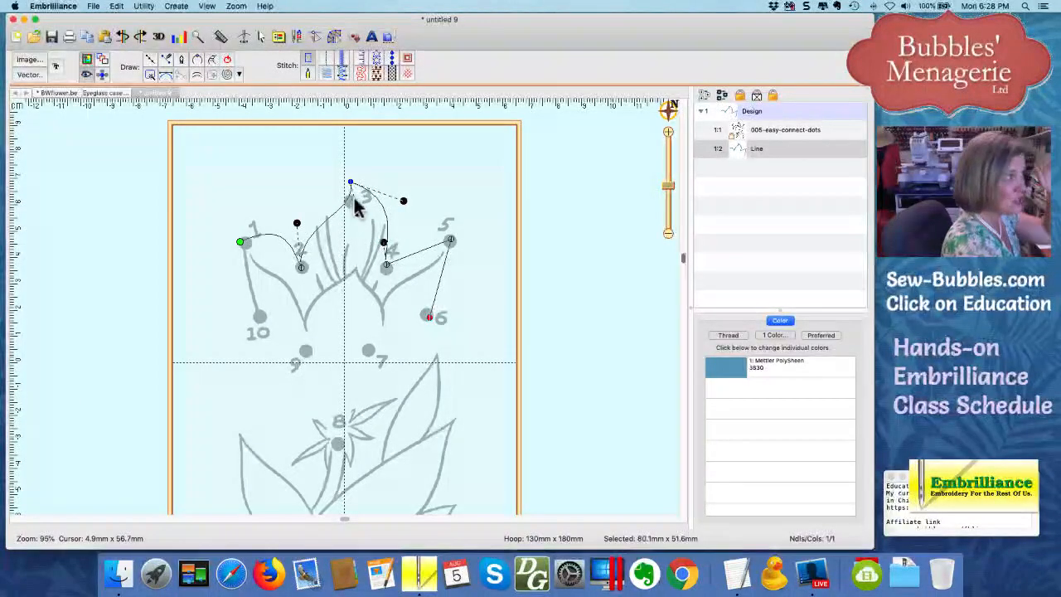
mouse_move(357, 215)
mouse_down()
mouse_move(338, 220)
mouse_move(357, 221)
mouse_up()
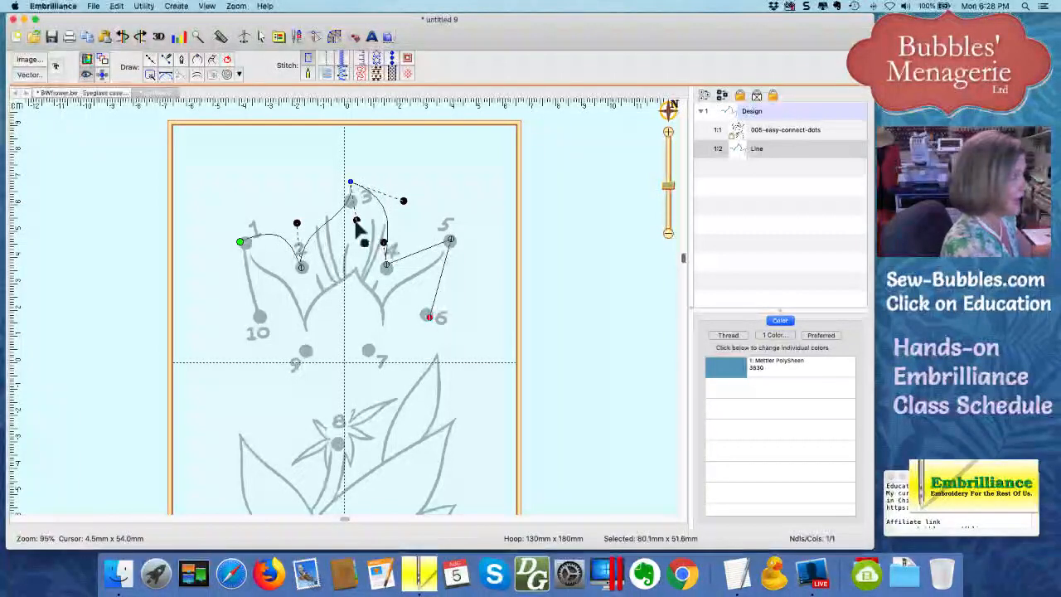
drag(403, 202, 414, 192)
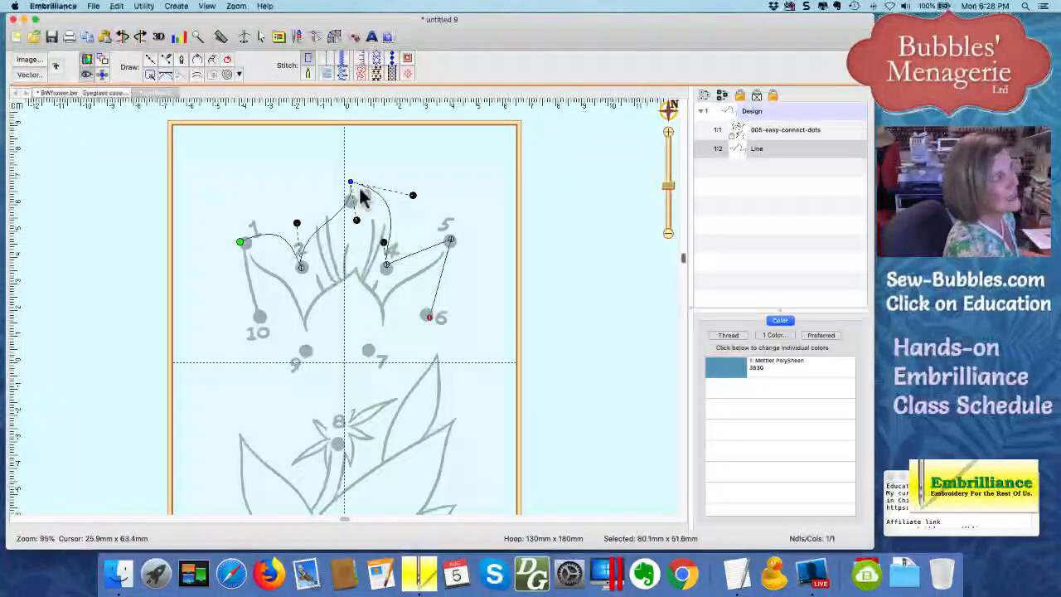
drag(380, 243, 367, 224)
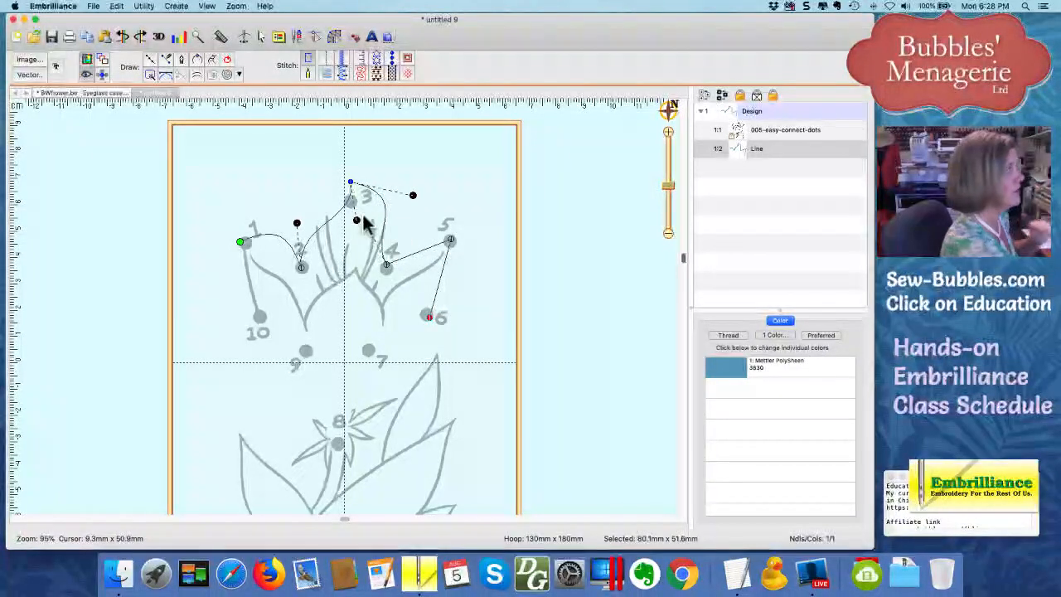
Hide the background image and bend the segment between dots 4 and 5 into a gentle upward curve
click(87, 61)
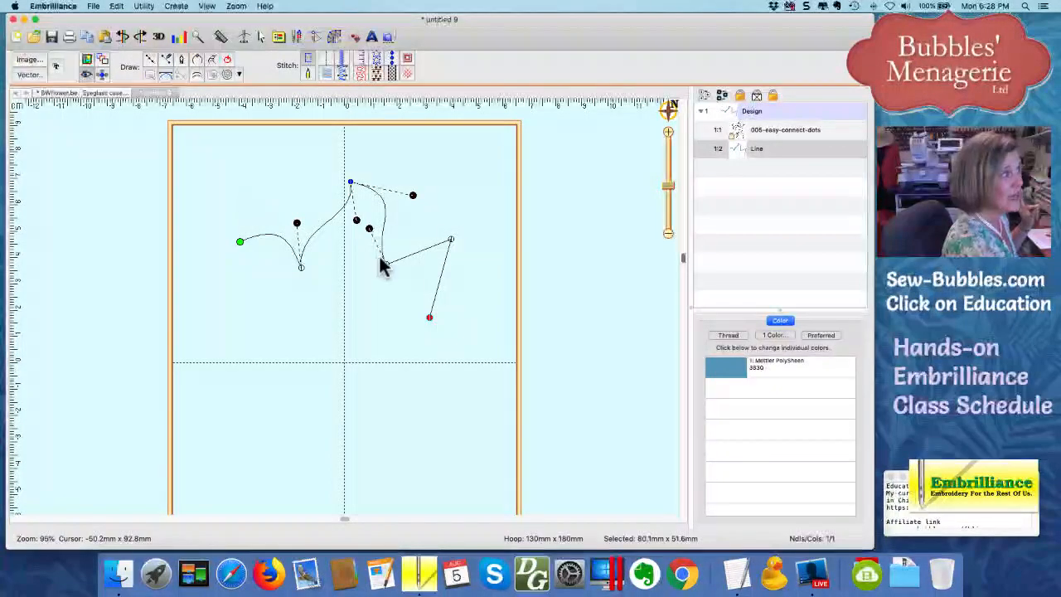
click(435, 246)
drag(435, 247, 437, 240)
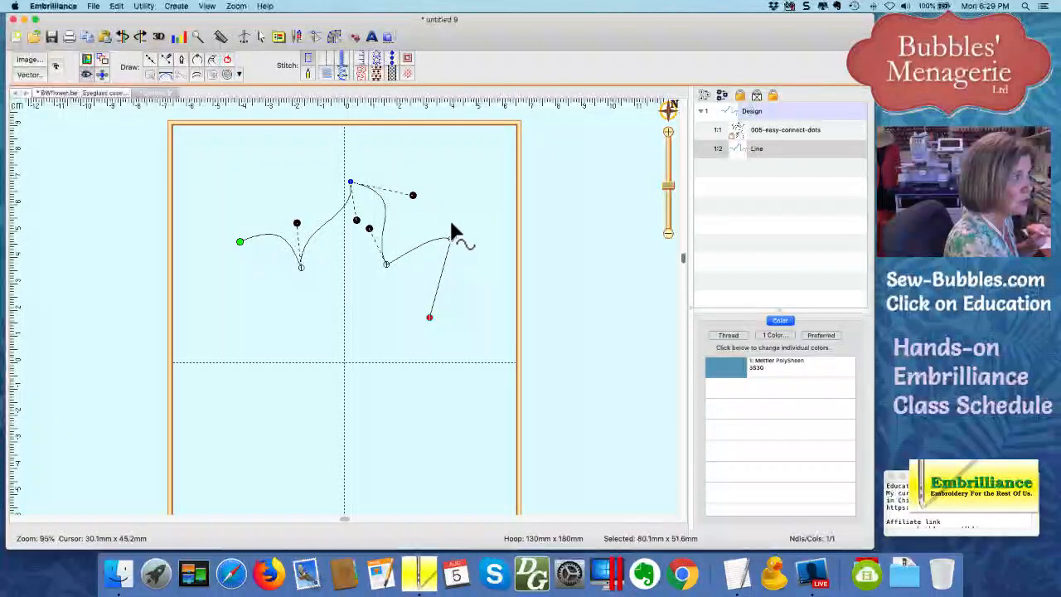
click(451, 239)
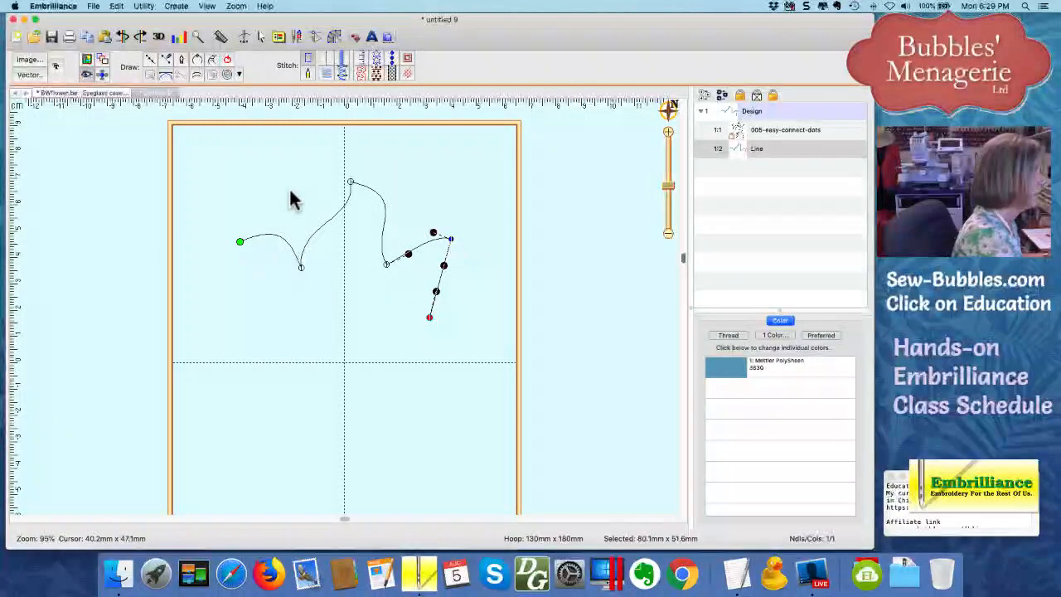
click(115, 137)
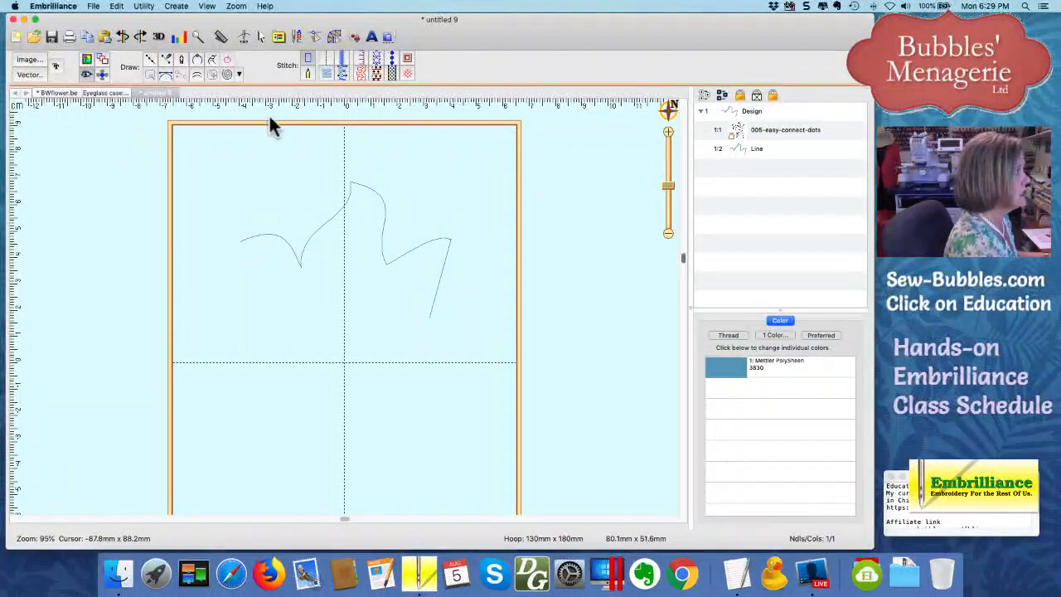
Switch to the eyeglass case design and raise the transparency value of the flower's Bluework Flowers - 009 background image
click(117, 92)
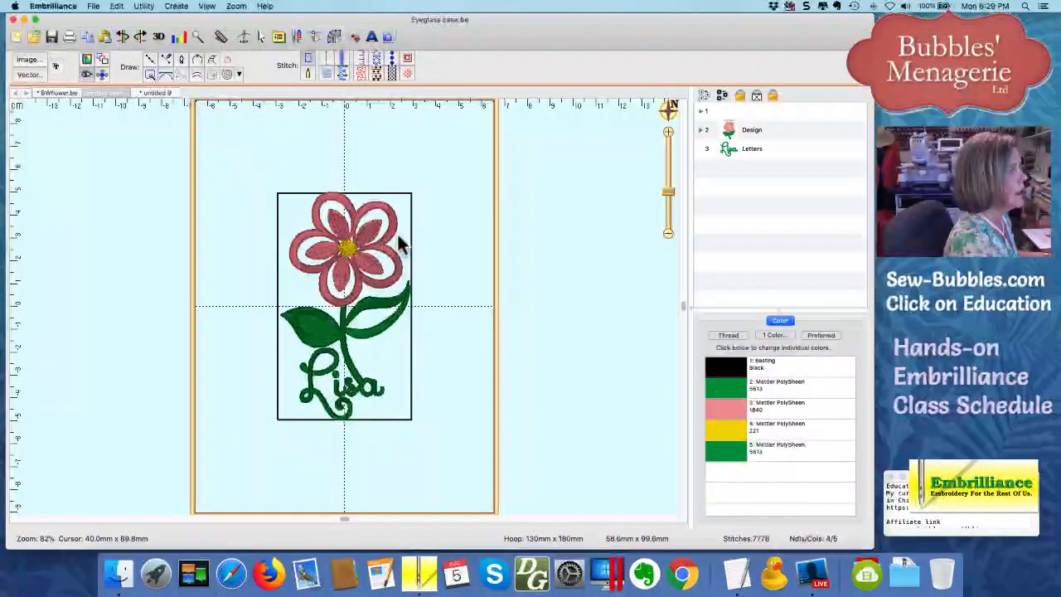
click(728, 131)
click(728, 135)
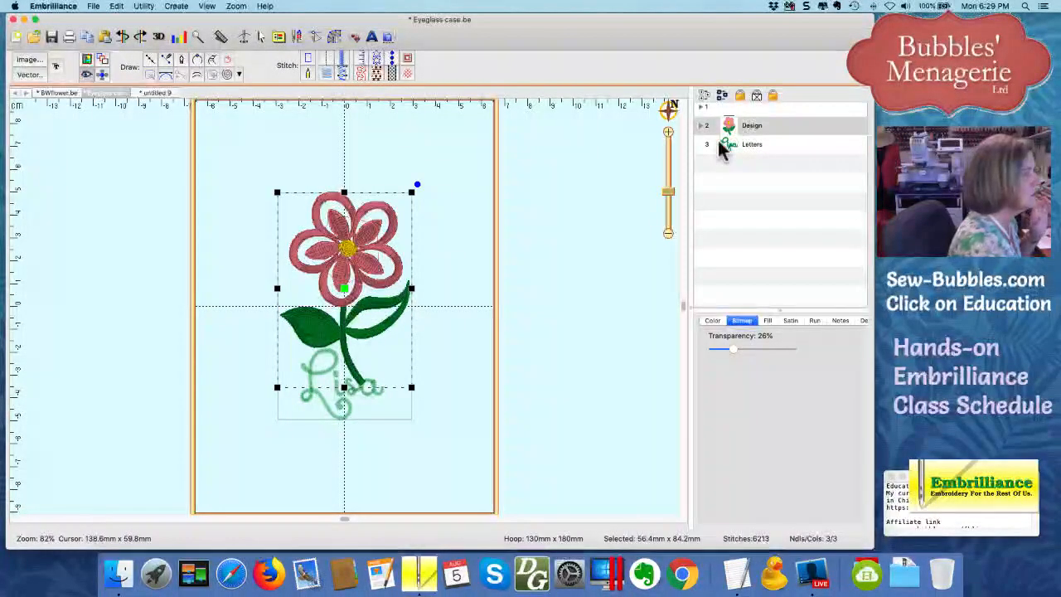
scroll(720, 145, up, 1)
click(701, 130)
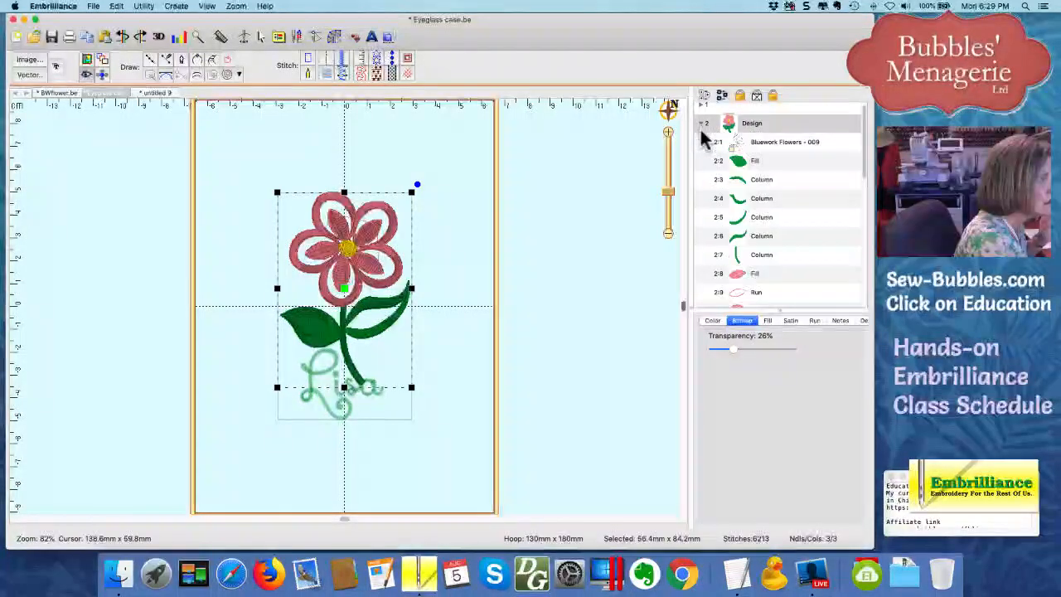
click(759, 137)
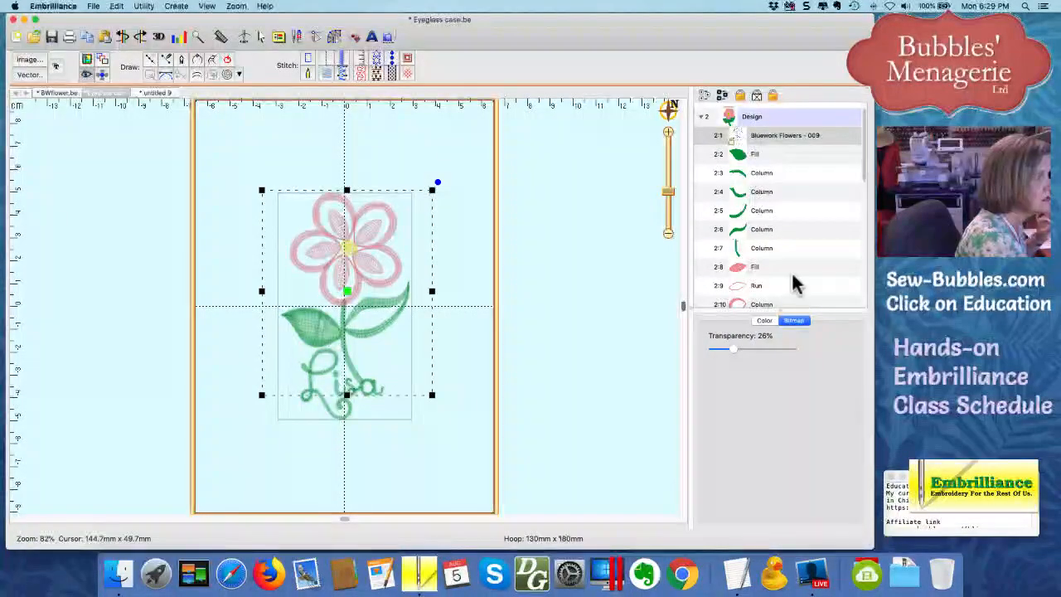
drag(733, 350, 785, 352)
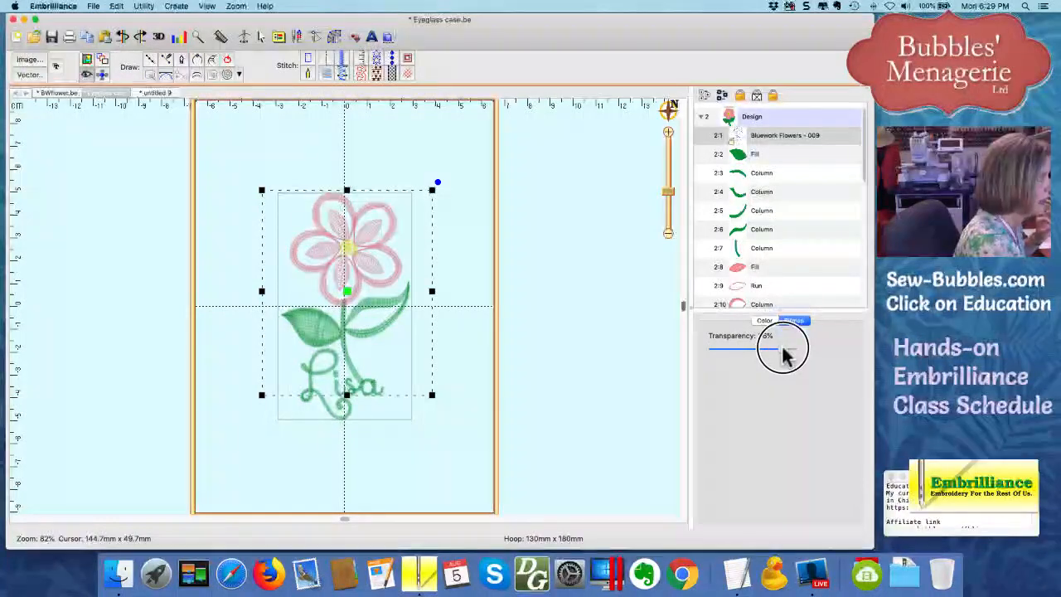
click(616, 330)
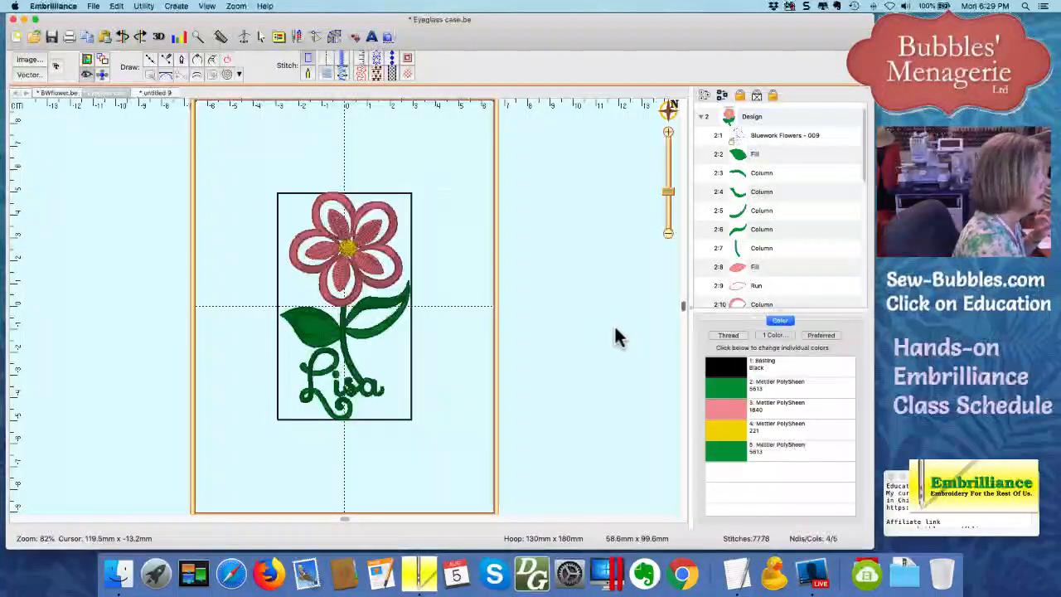
Show the background image and compare it with the flower's outlines, hiding the stitches and showing them again
click(86, 65)
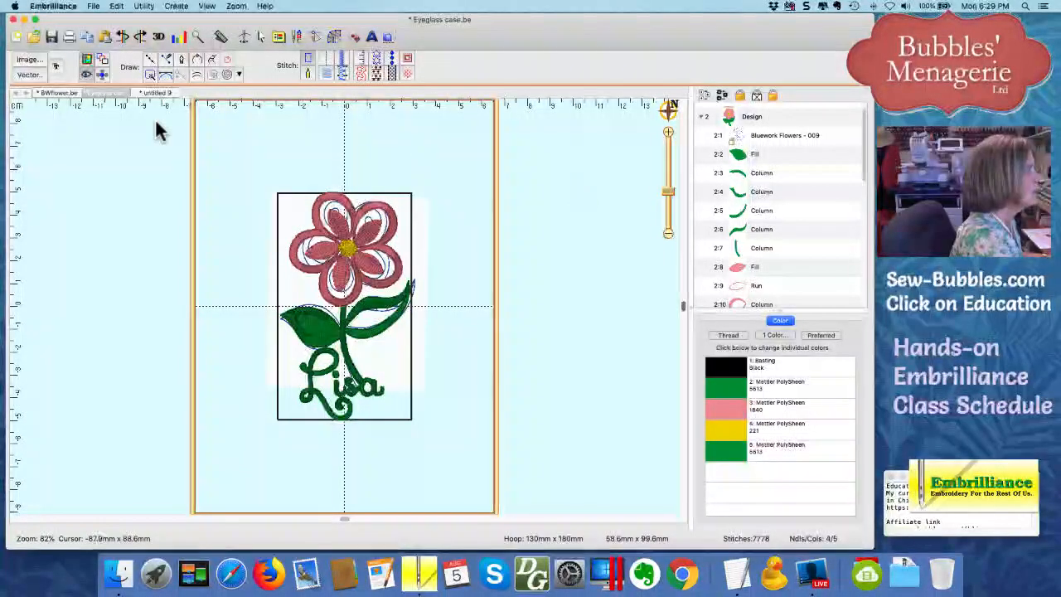
click(87, 74)
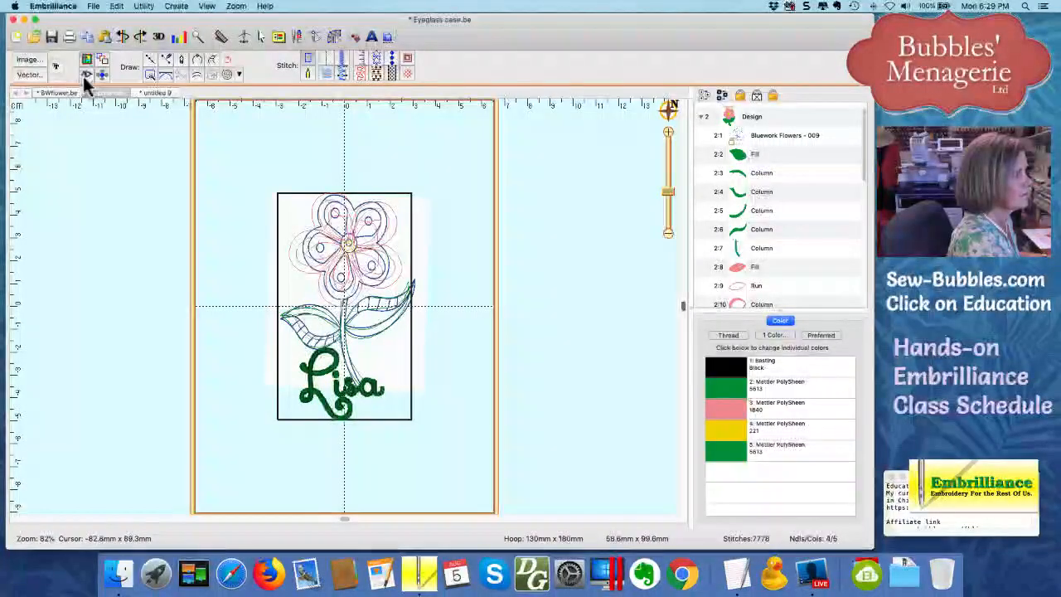
drag(670, 192, 672, 178)
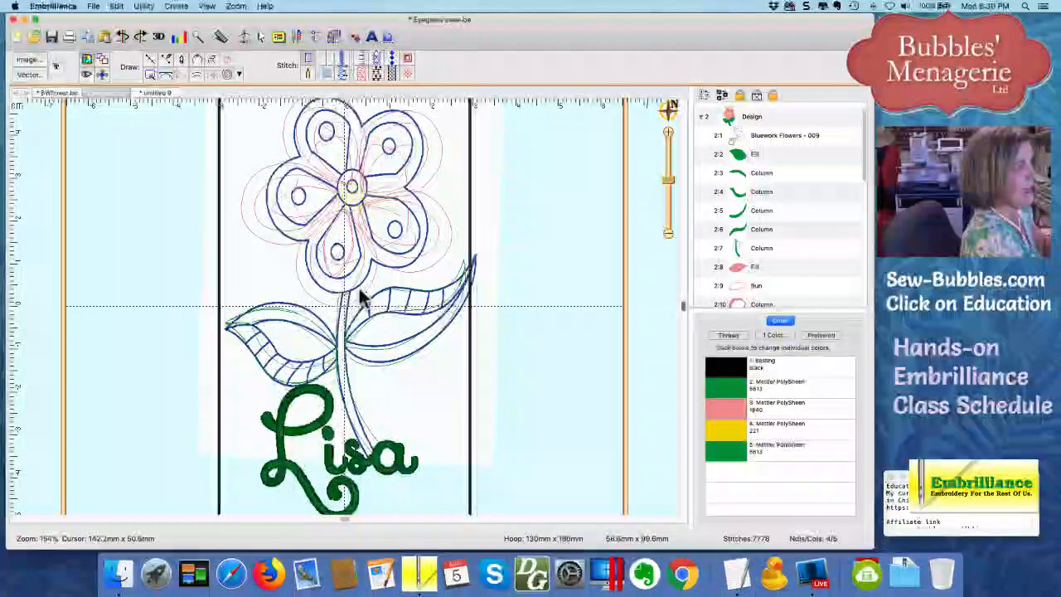
click(85, 74)
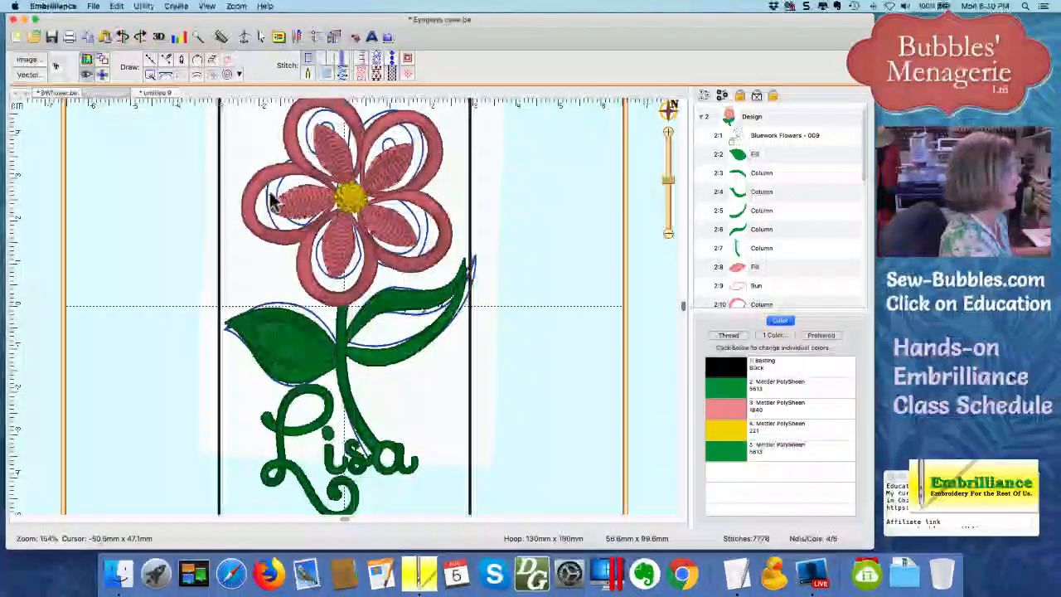
Switch to the BWflower design and enlarge the Bluework Flowers - 009 image to about the width of the hoop
click(63, 93)
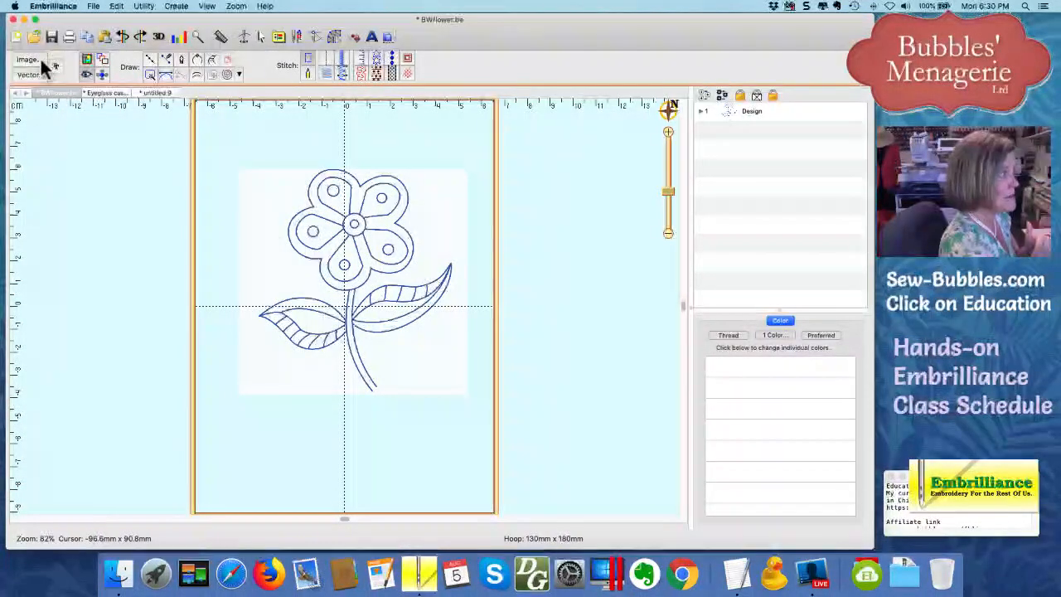
click(702, 111)
click(759, 133)
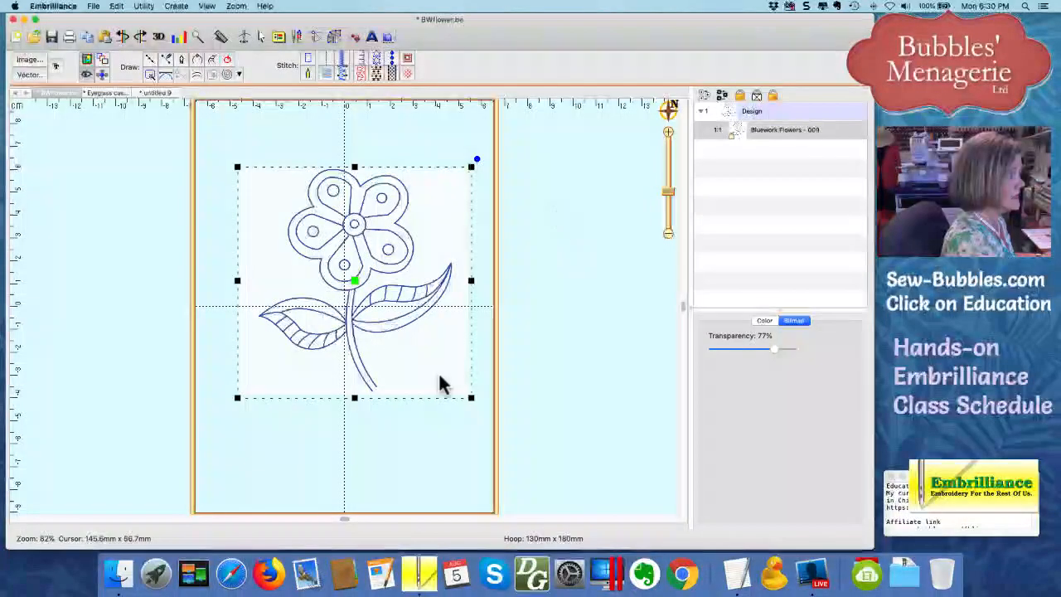
drag(469, 398, 502, 464)
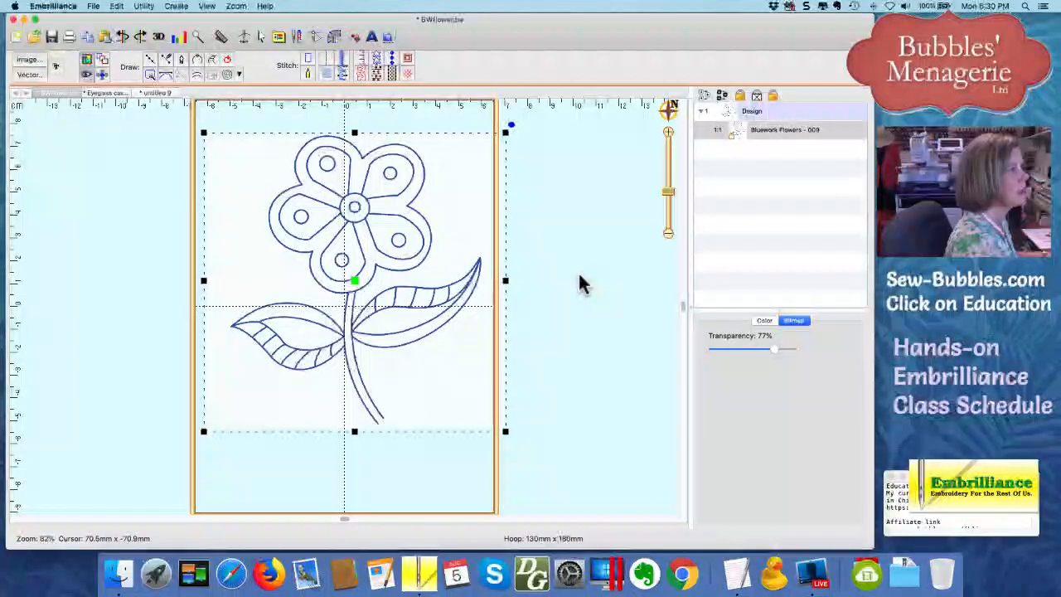
click(580, 284)
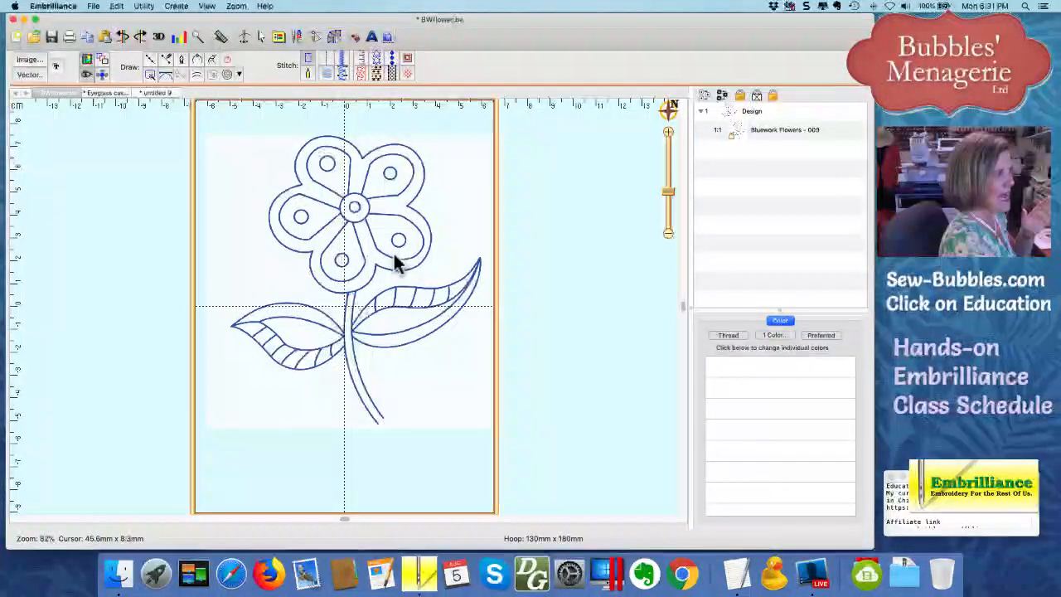
Set the transparency of the Bluework Flowers - 009 image to 14%
click(772, 130)
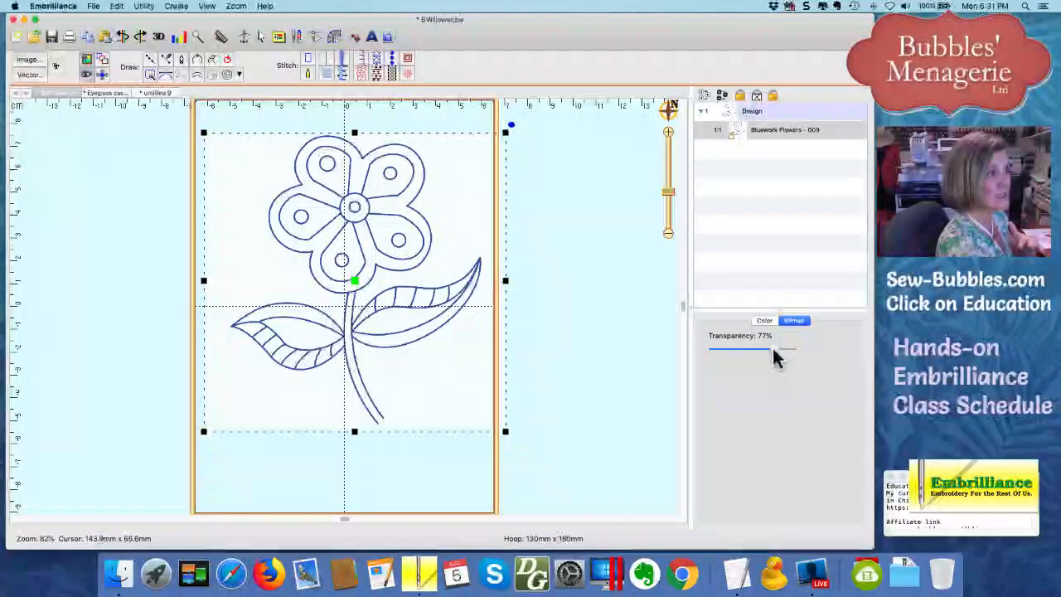
click(773, 355)
drag(773, 355, 726, 353)
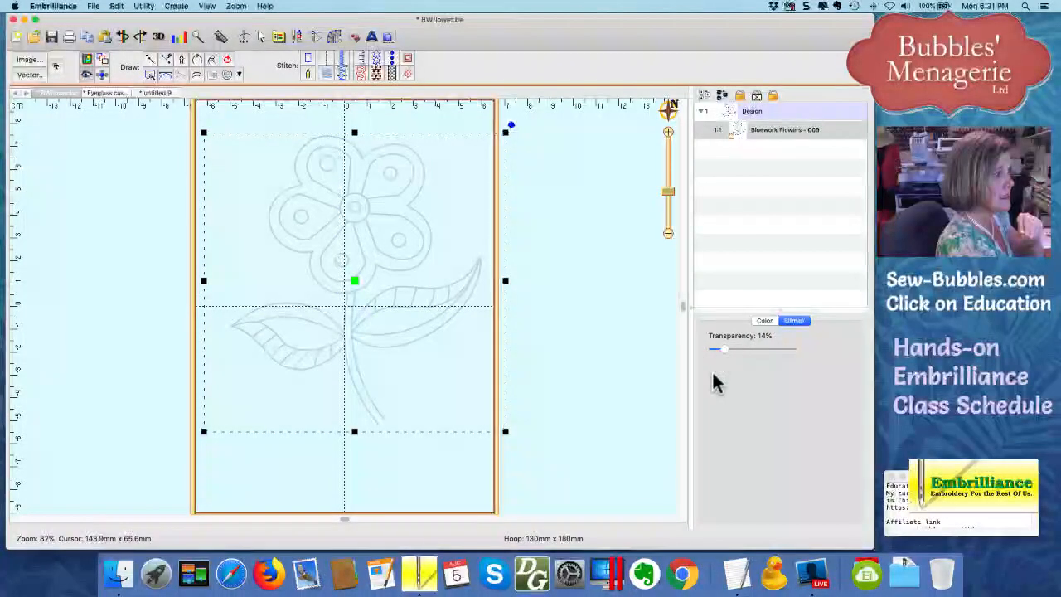
click(593, 365)
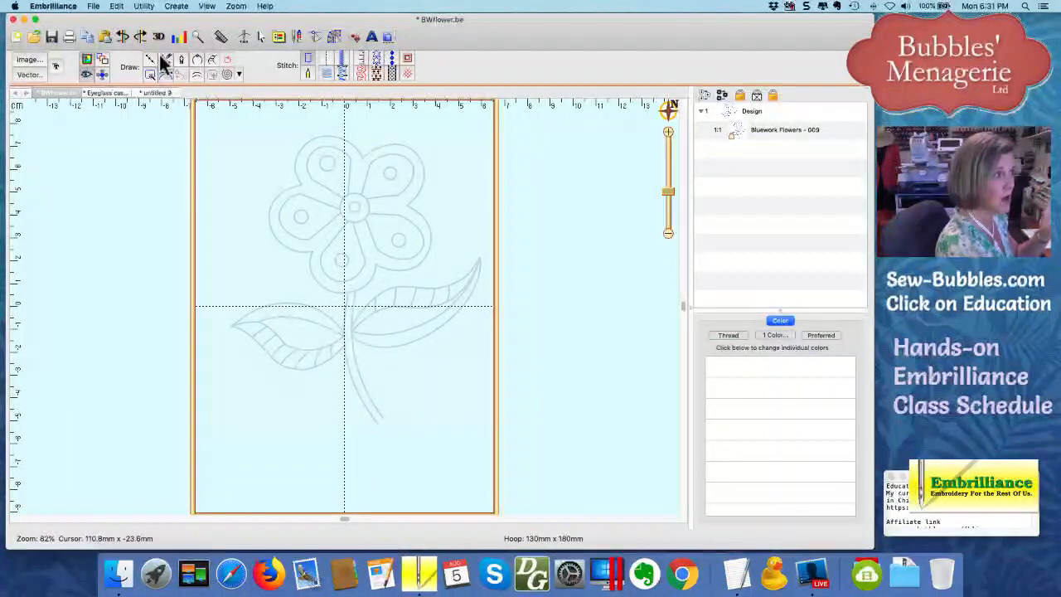
Zoom in to about 204% on the leaves and start a new line with the curve drawing tool
click(670, 192)
drag(669, 191, 670, 178)
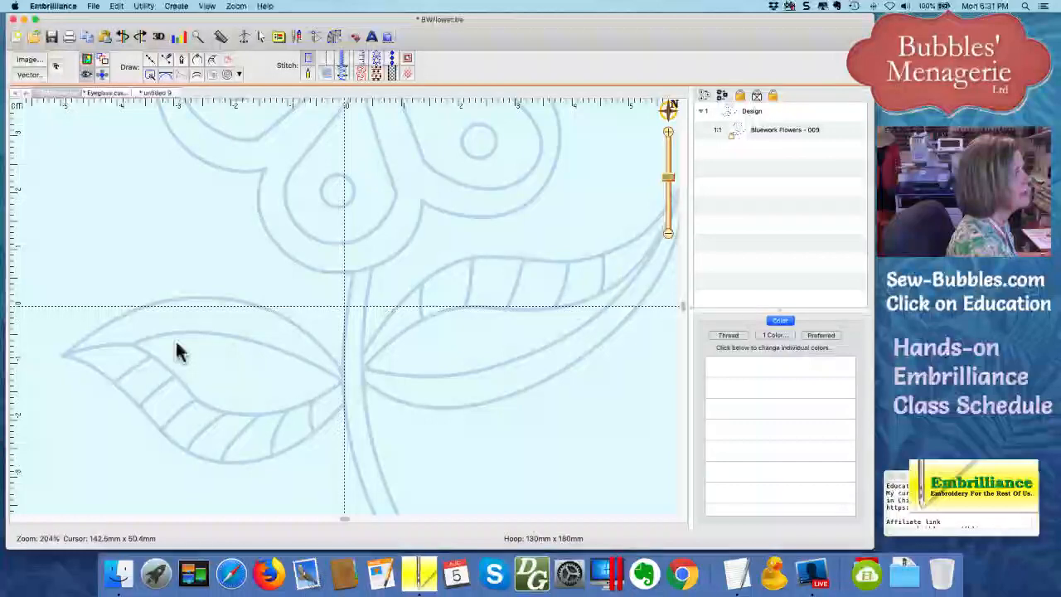
click(164, 58)
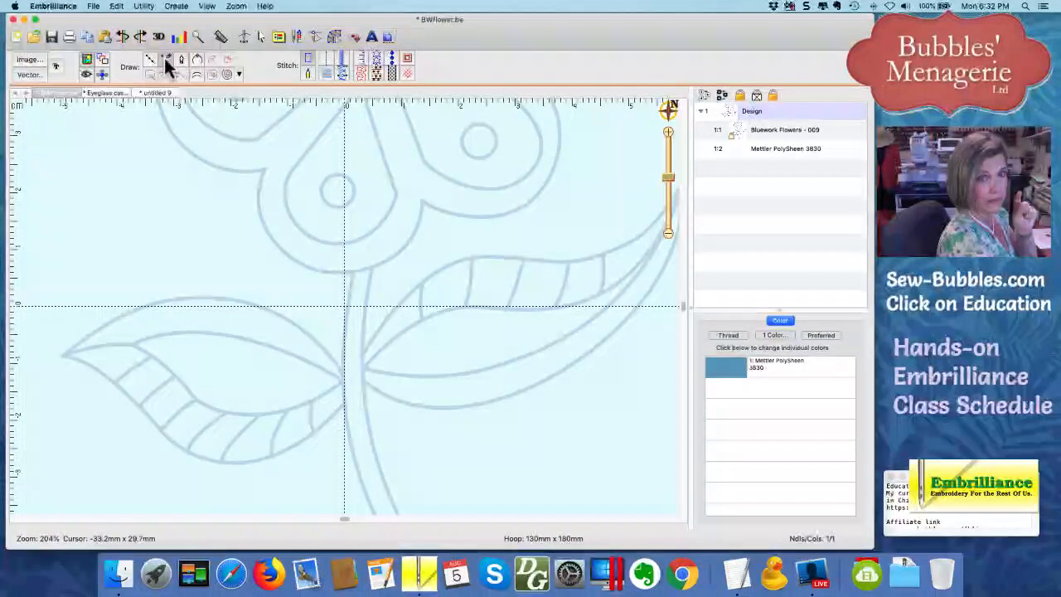
click(66, 354)
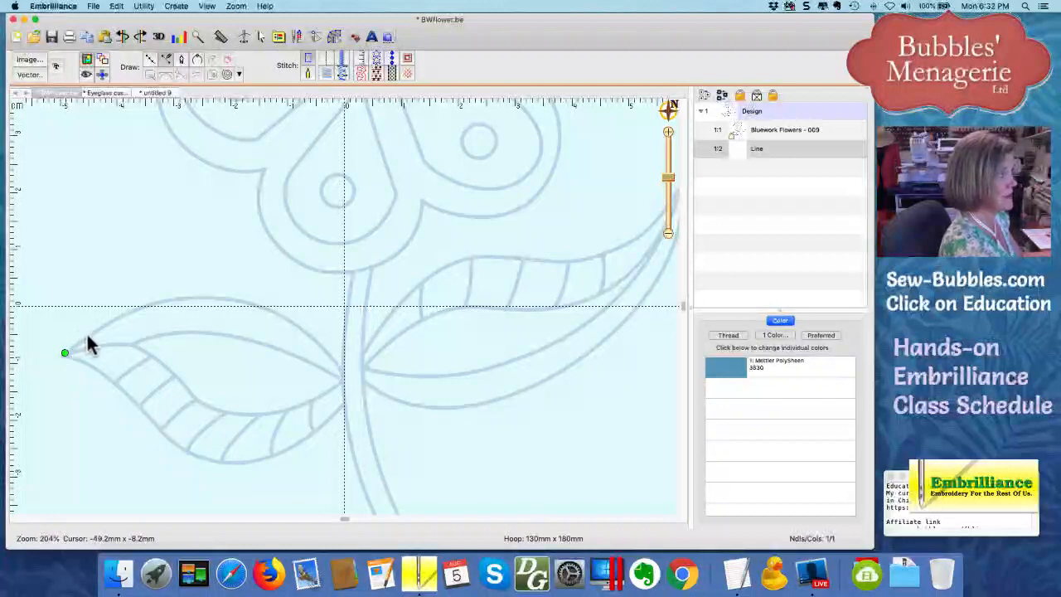
click(114, 315)
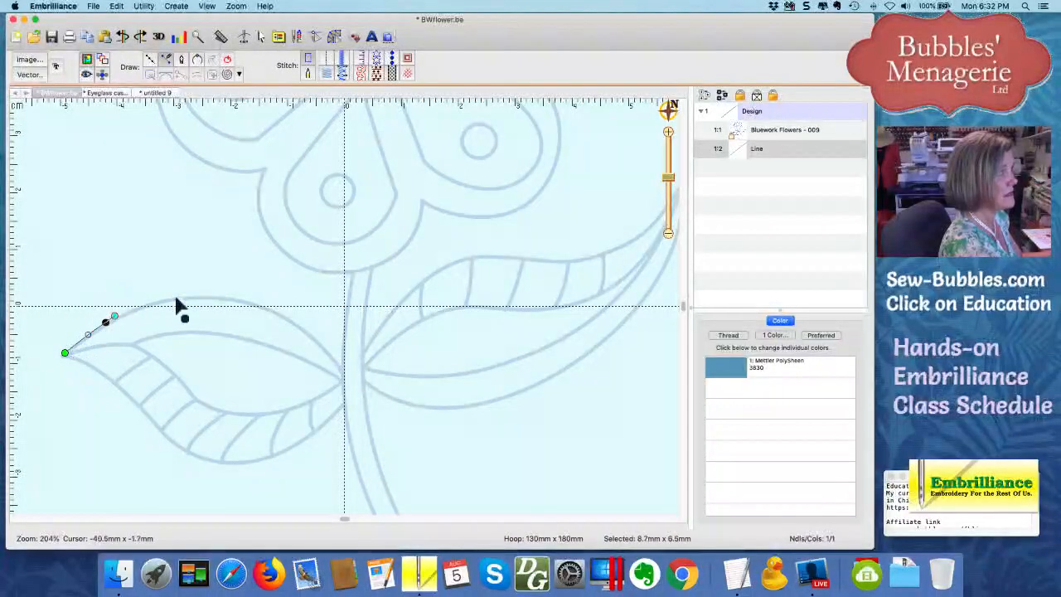
click(213, 294)
click(279, 314)
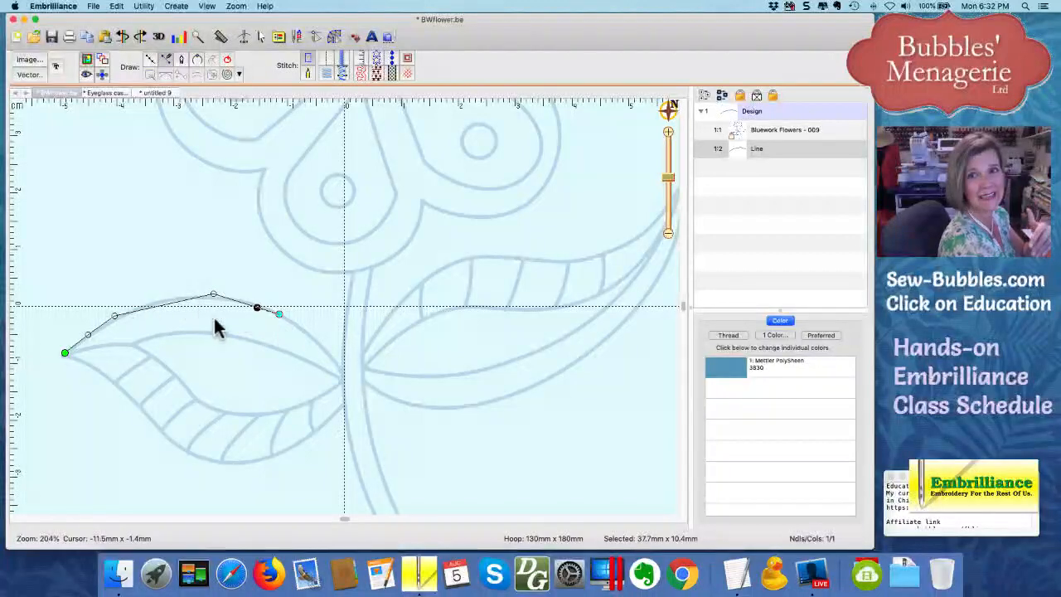
key(BackSpace)
key(BackSpace)
key(BackSpace)
key(BackSpace)
key(BackSpace)
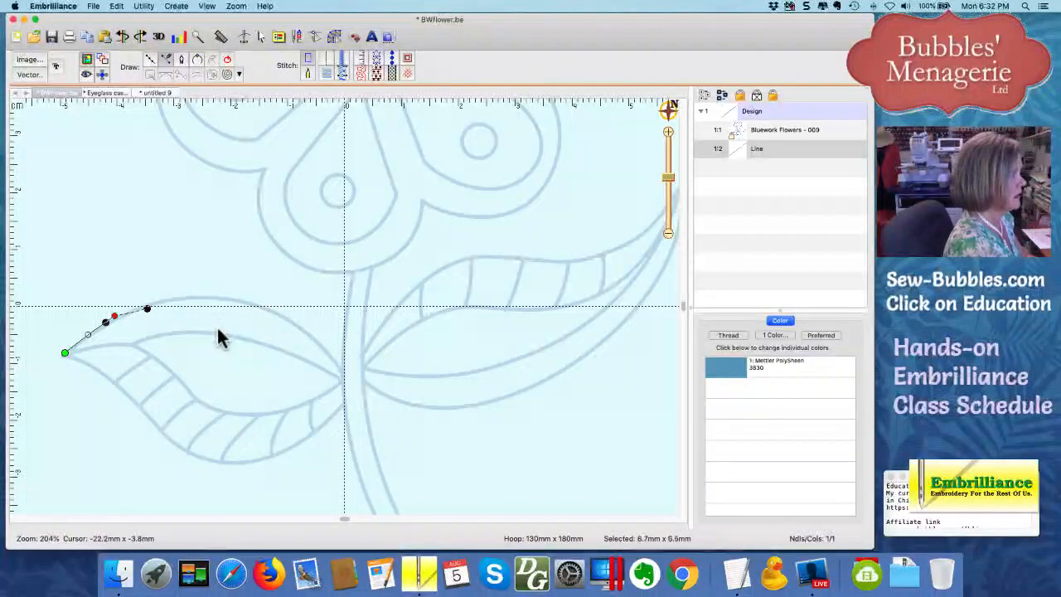
key(BackSpace)
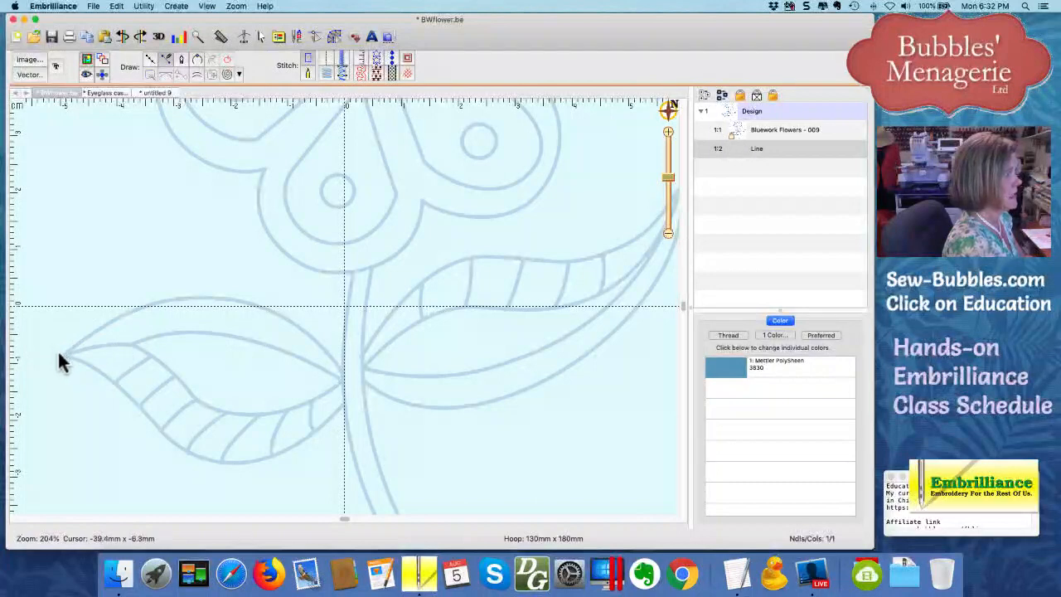
Trace the left leaf's upper edge with curve points at its tip, its crest and just before the stem, aligning the handles with the outline
click(65, 355)
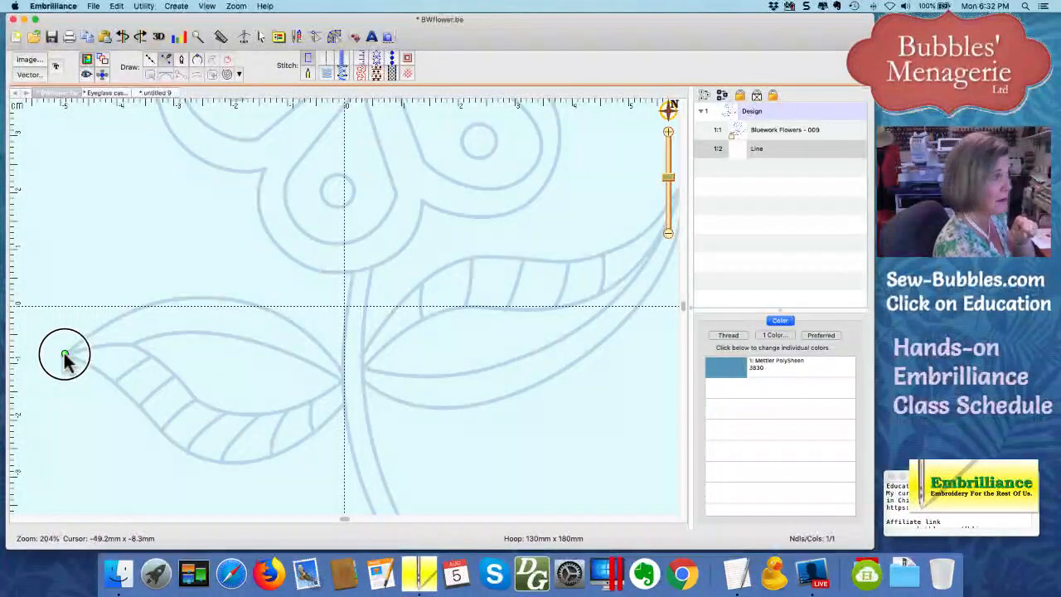
drag(65, 354, 89, 323)
drag(89, 318, 110, 318)
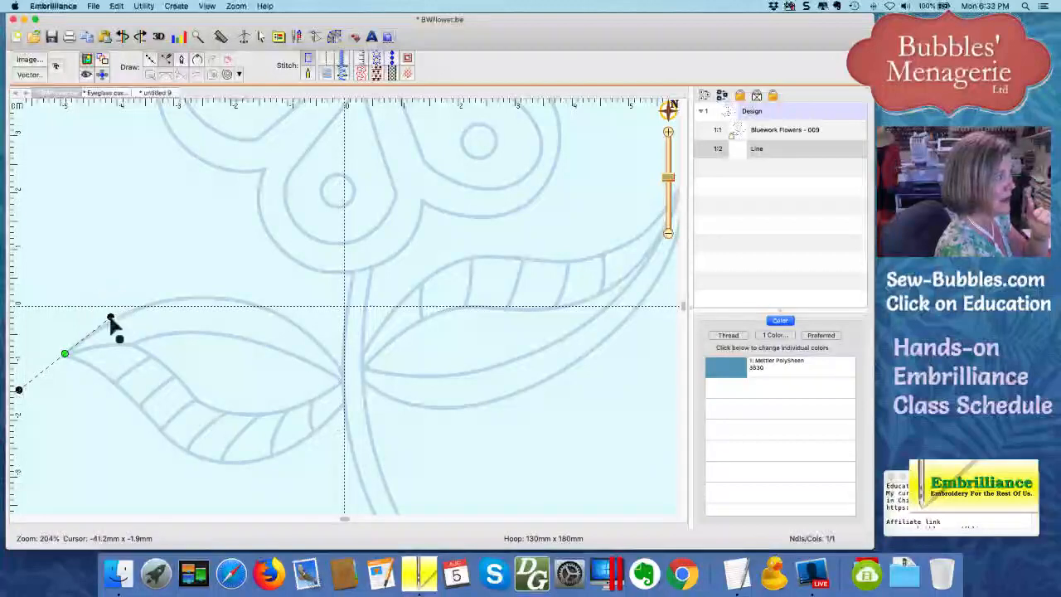
click(203, 300)
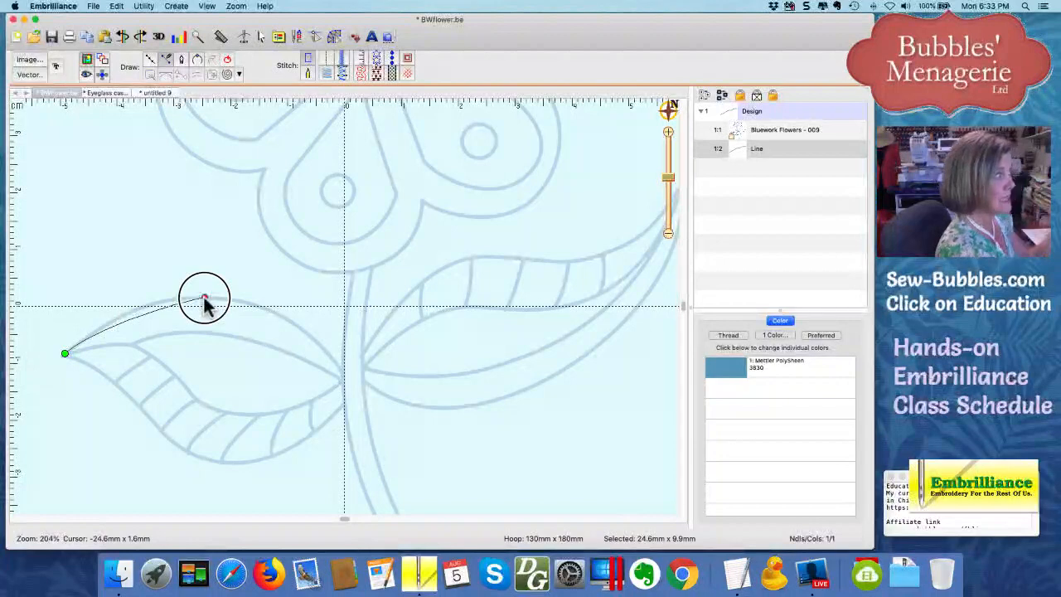
drag(205, 299, 249, 300)
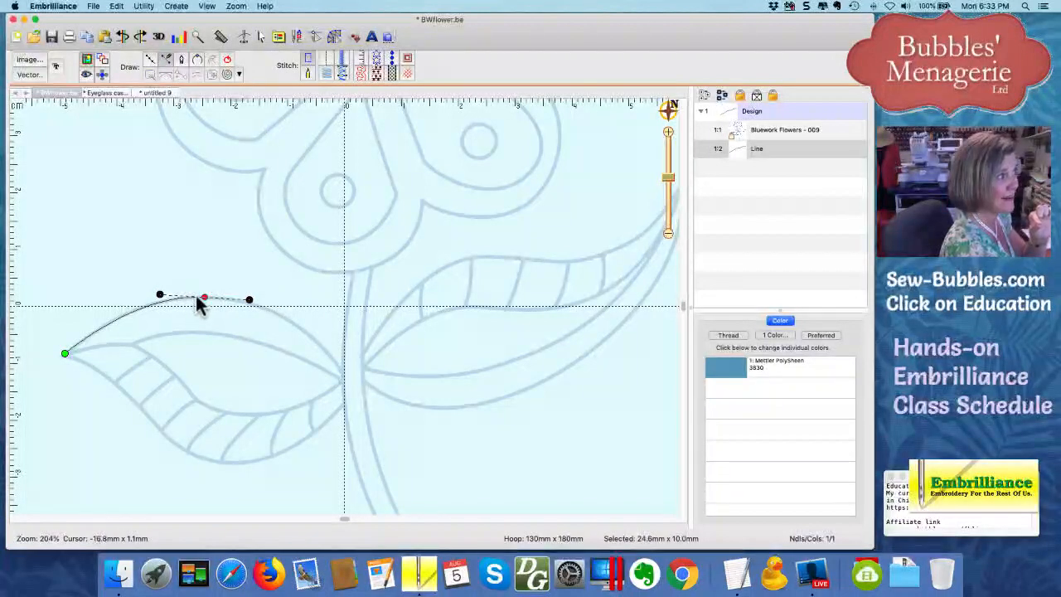
click(330, 358)
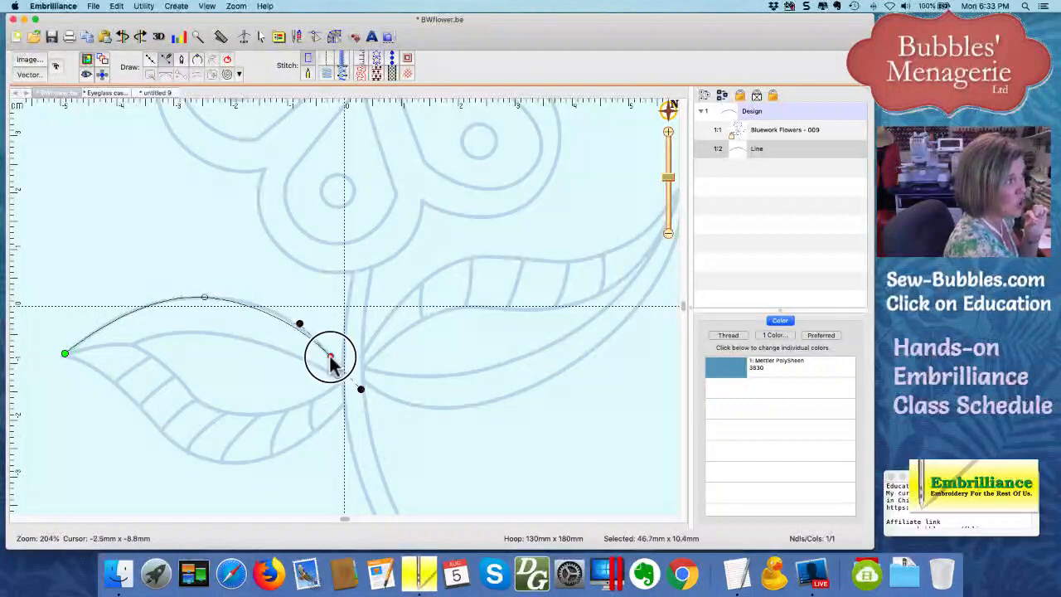
drag(334, 365, 357, 396)
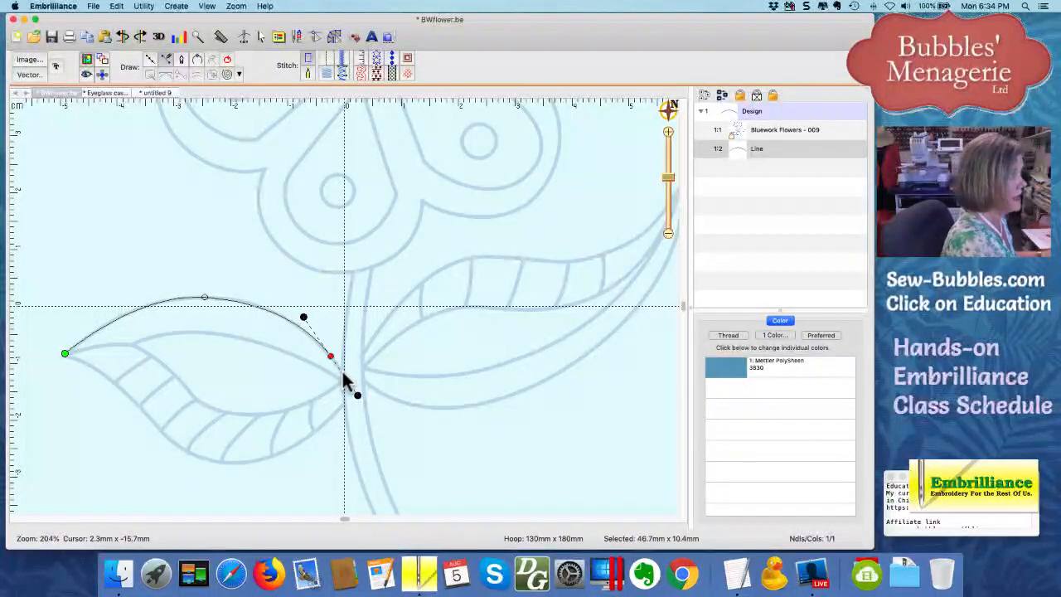
Add two curve points where the left leaf meets the stem, aiming the last handle along the leaf's lower edge
click(341, 372)
drag(341, 371, 344, 400)
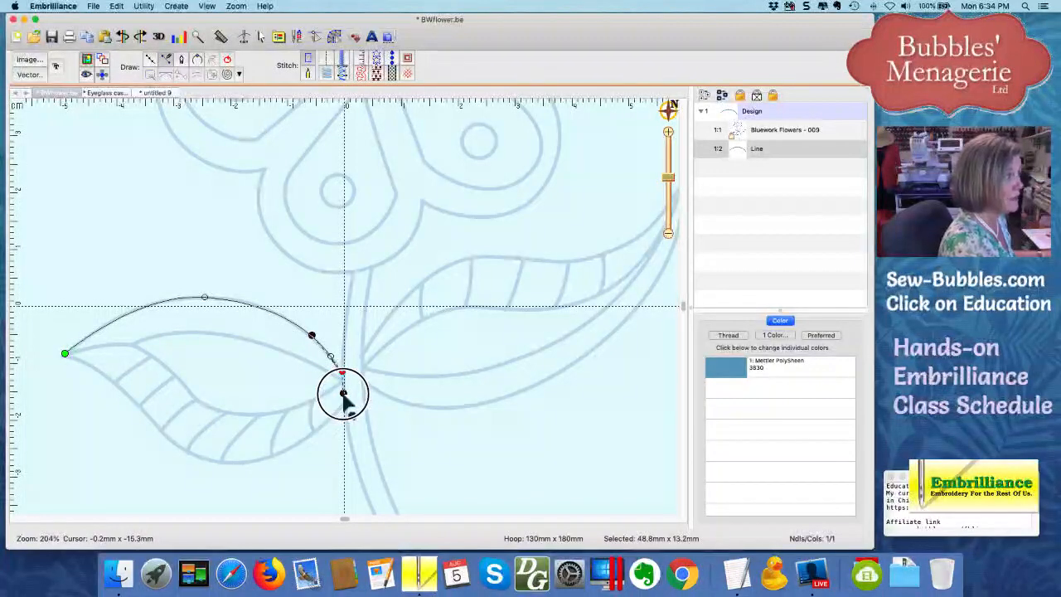
click(343, 392)
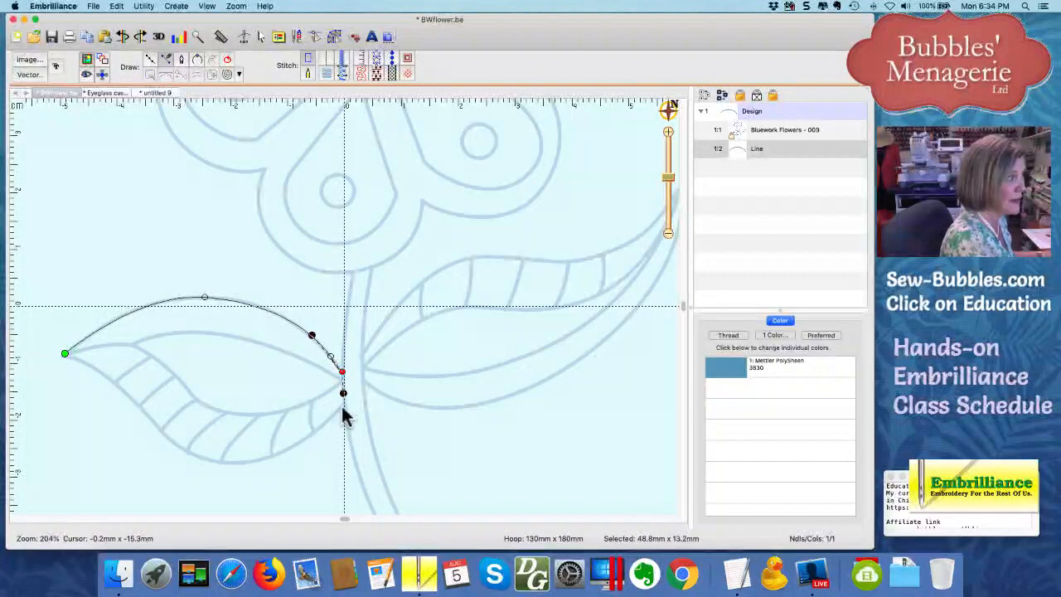
drag(344, 406, 308, 446)
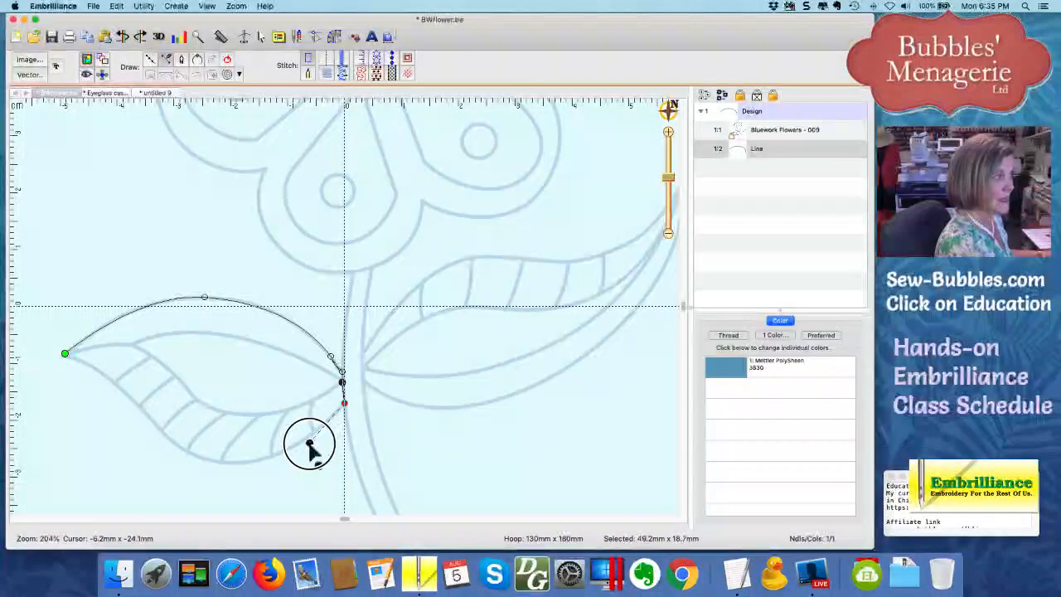
drag(308, 445, 308, 446)
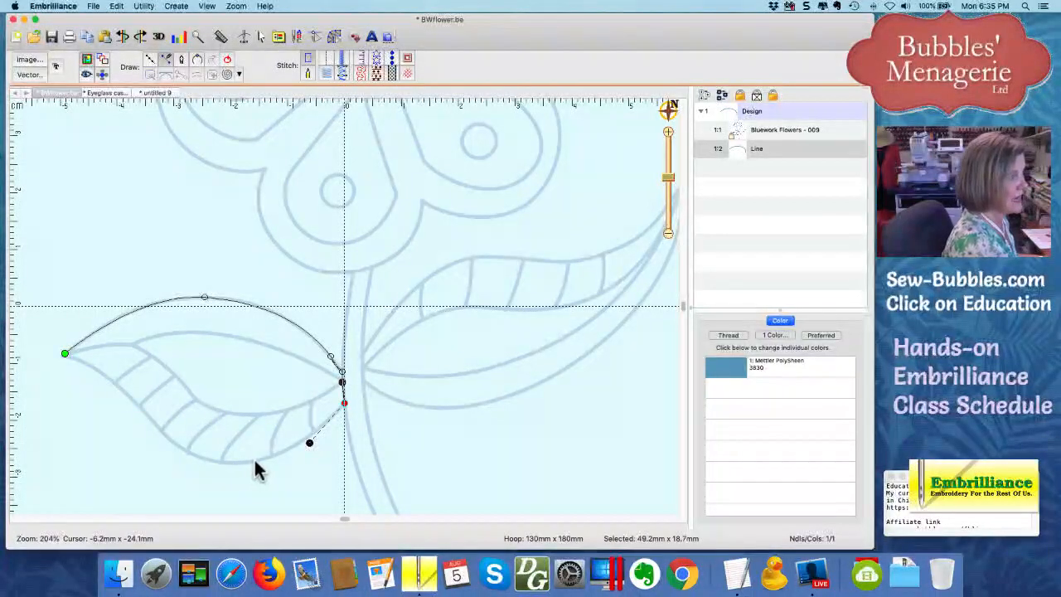
Trace the left leaf's lower edge back toward the tip with three curve points, aligning their handles, and finish the line
drag(256, 462, 219, 466)
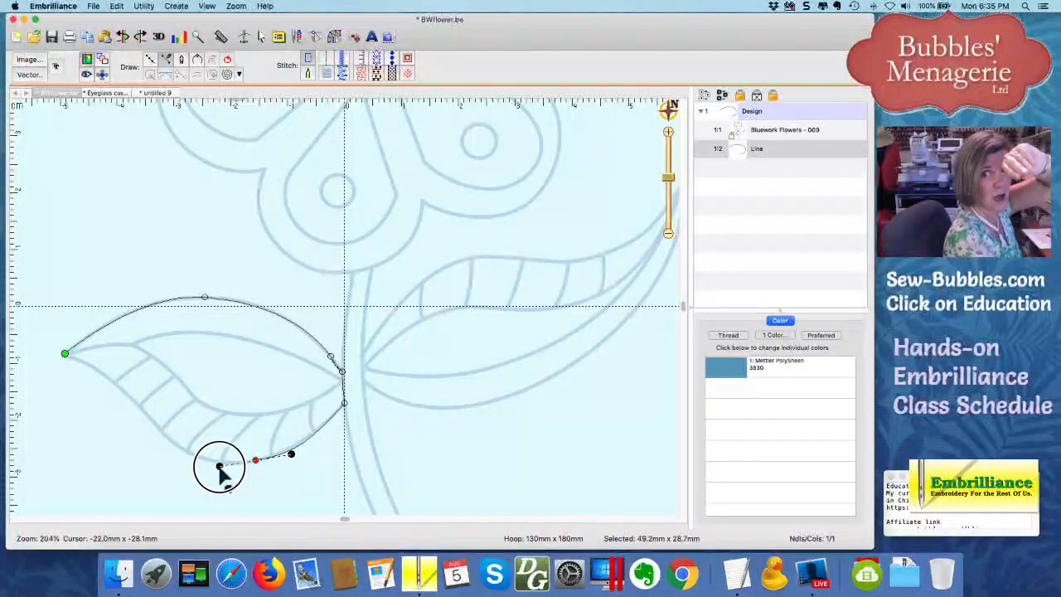
drag(220, 469, 220, 468)
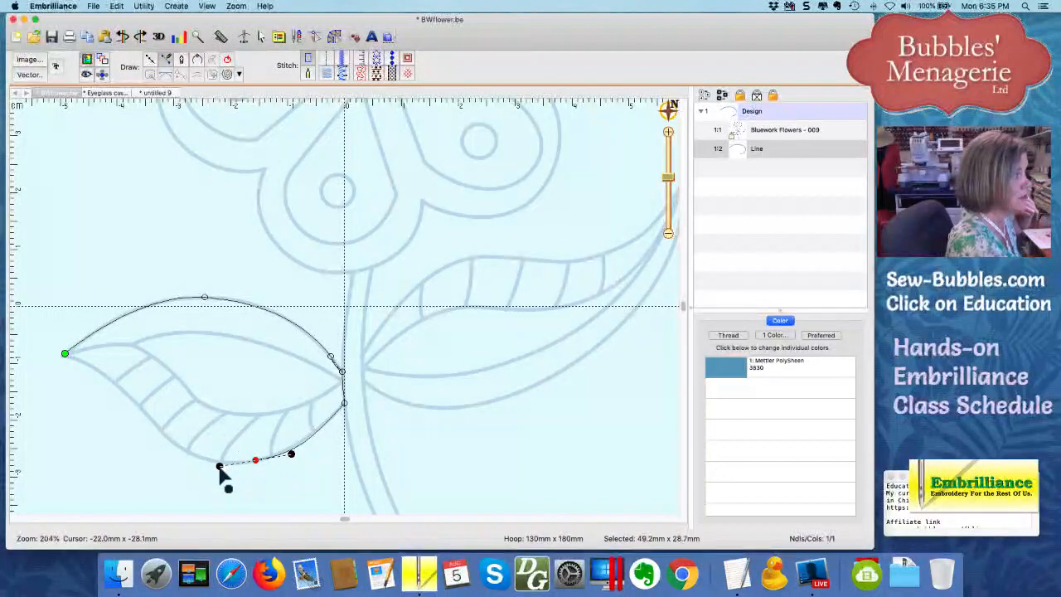
drag(145, 413, 129, 372)
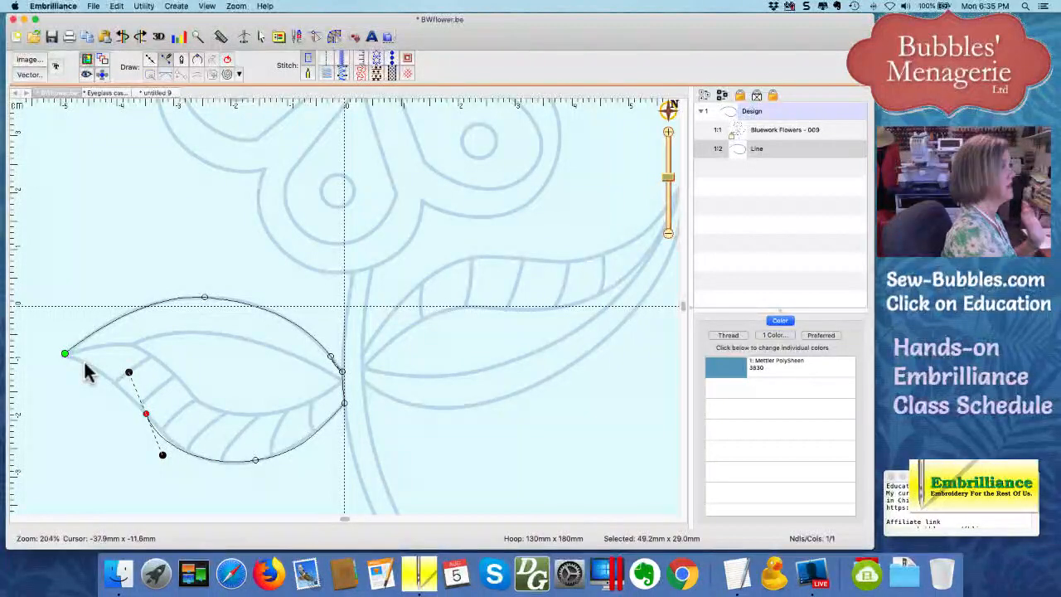
click(85, 365)
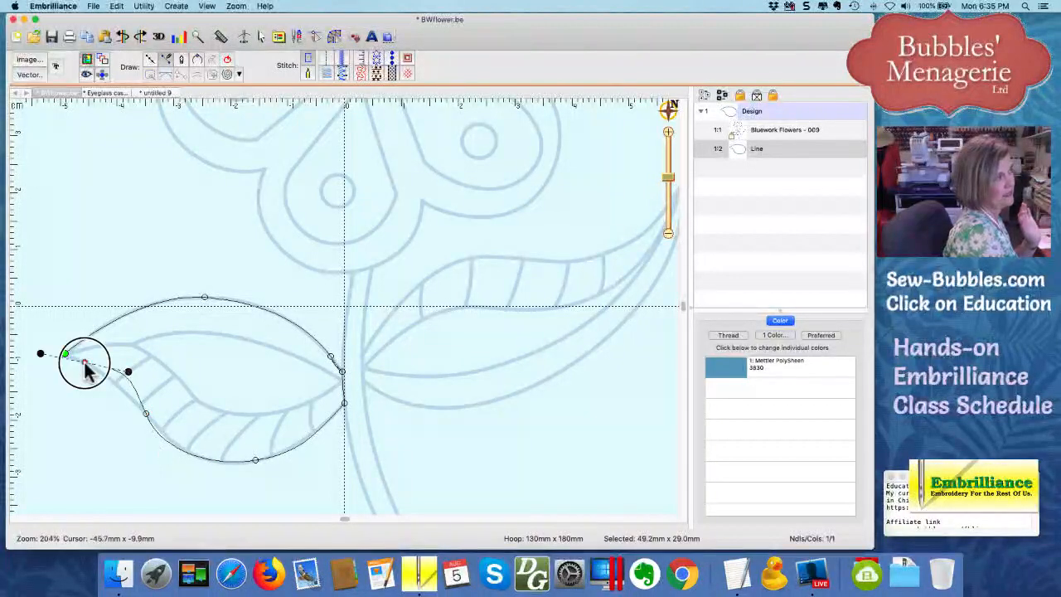
drag(85, 365, 71, 360)
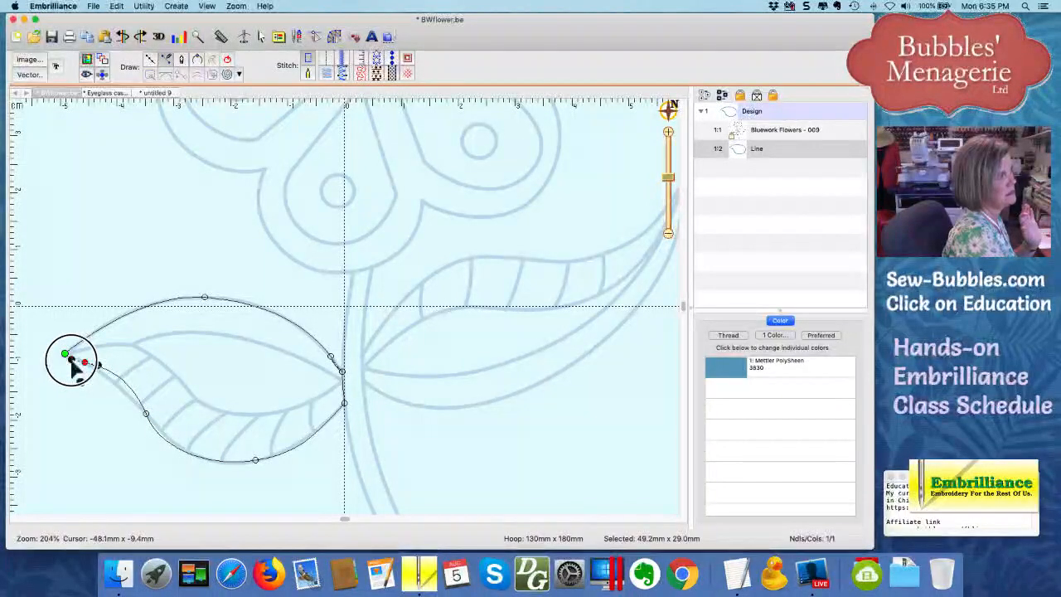
scroll(71, 361, up, 2)
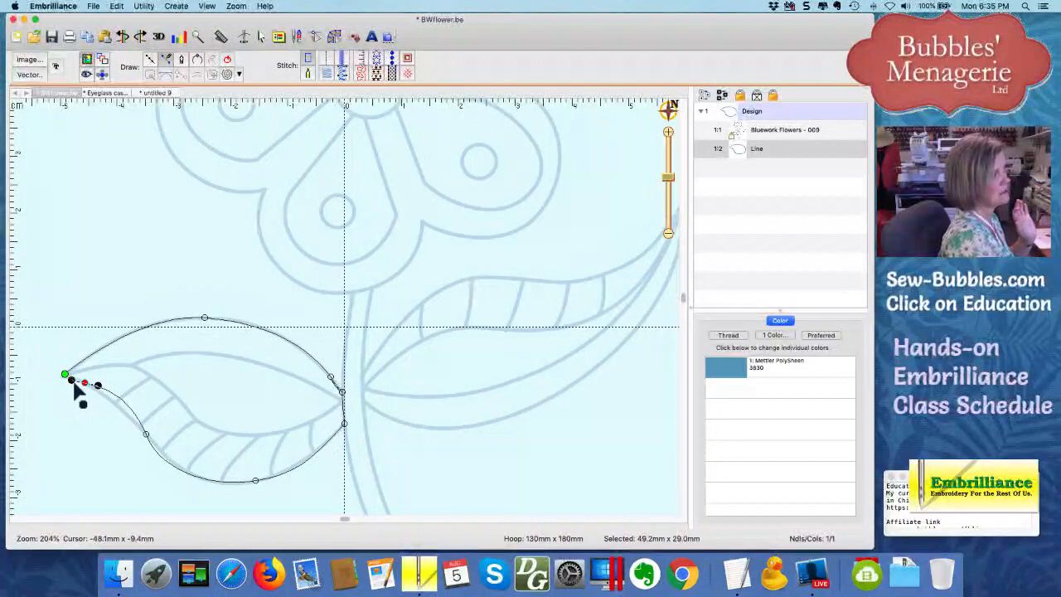
key(Escape)
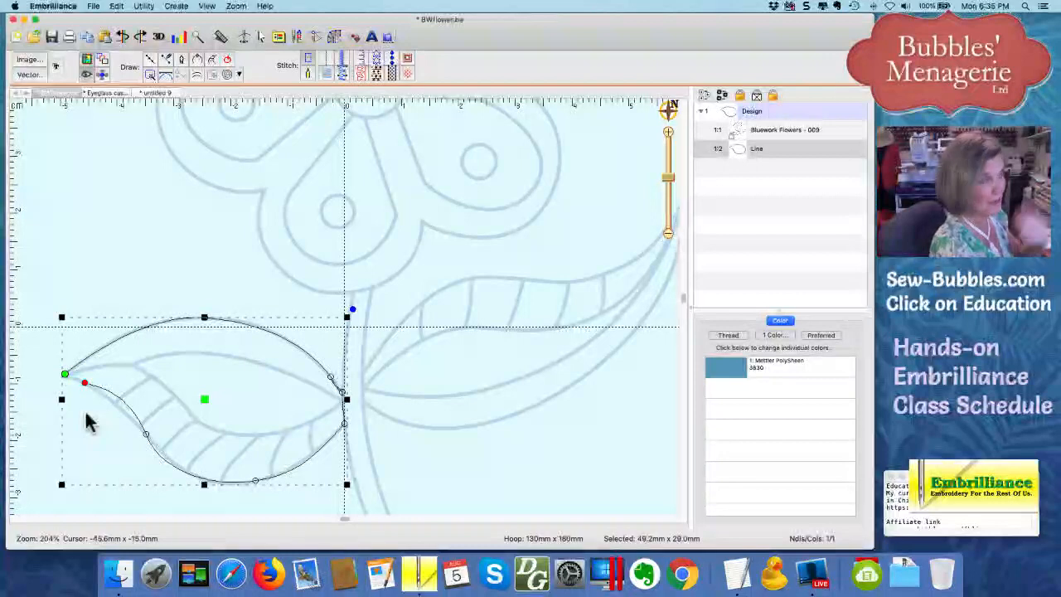
Close the leaf line into a shape and adjust the handle near the tip so the lower edge follows the artwork
click(227, 60)
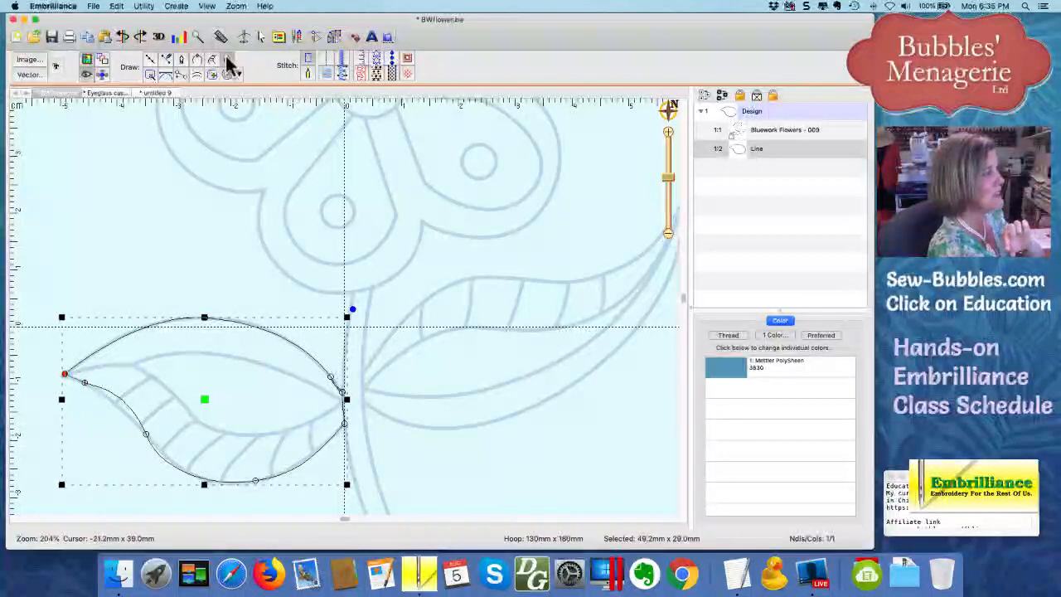
click(85, 382)
drag(129, 393, 134, 419)
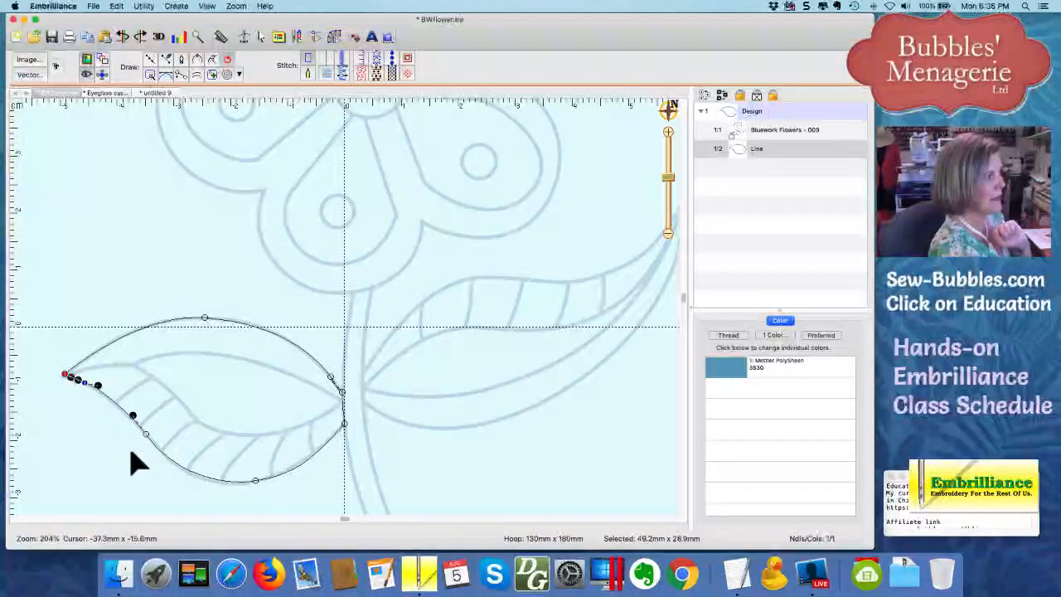
click(126, 460)
click(137, 430)
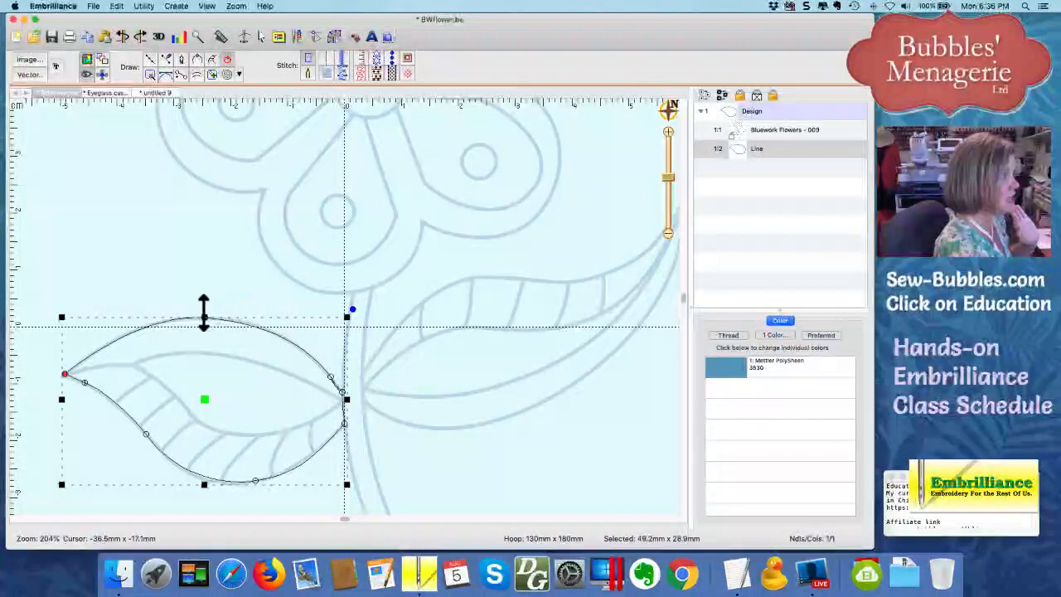
Raise the leaf's upper crest point until the shape is about 34 mm tall, and widen the handles on both sides of it
click(65, 375)
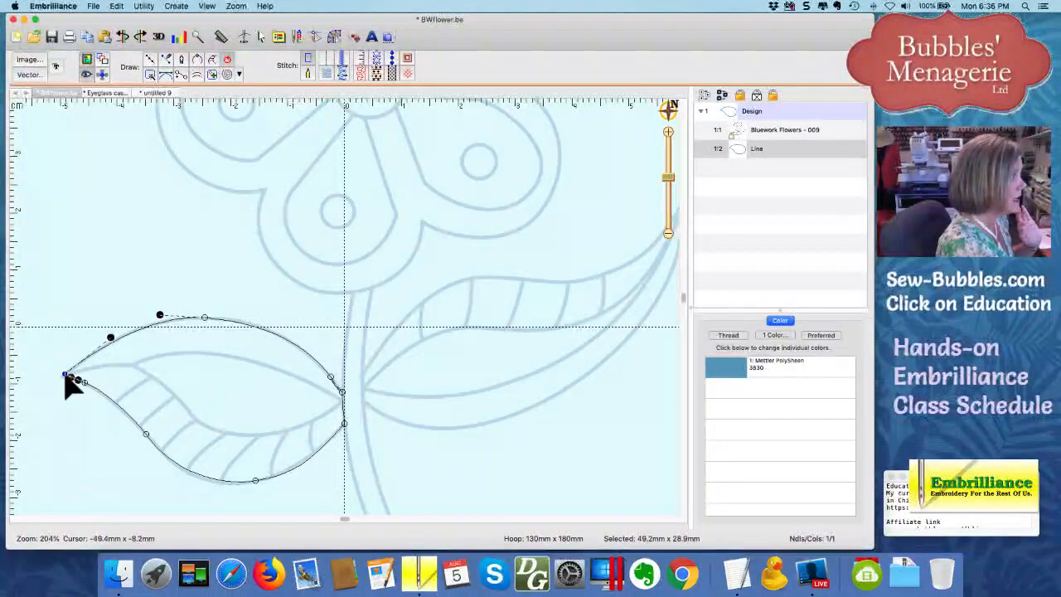
drag(205, 318, 206, 287)
drag(112, 339, 102, 324)
drag(303, 340, 314, 331)
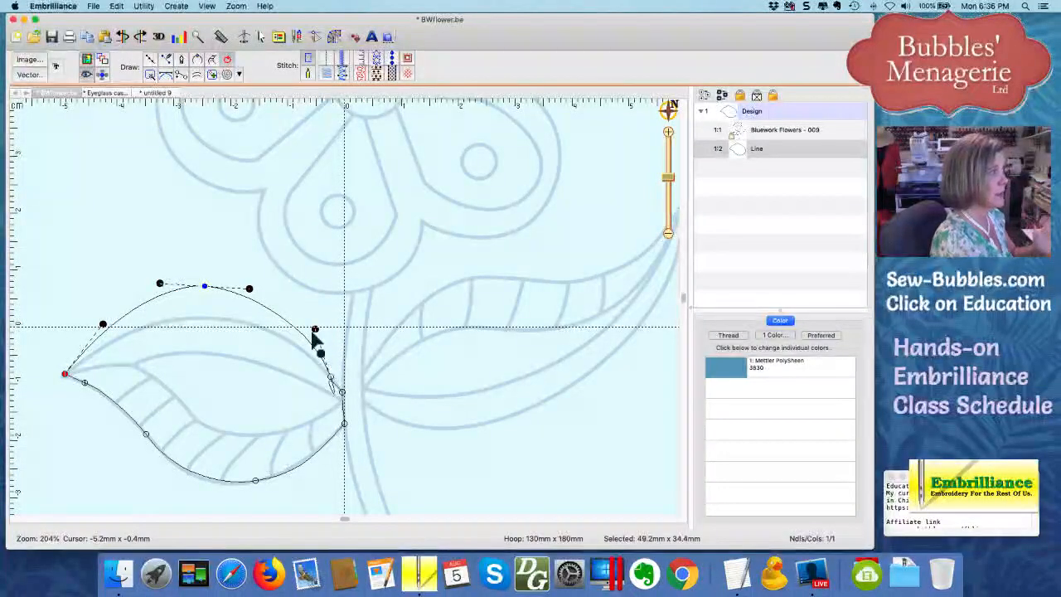
Remove the small loop beside the stem by repositioning the handles of the leaf's last upper-edge point at 467% zoom
click(332, 379)
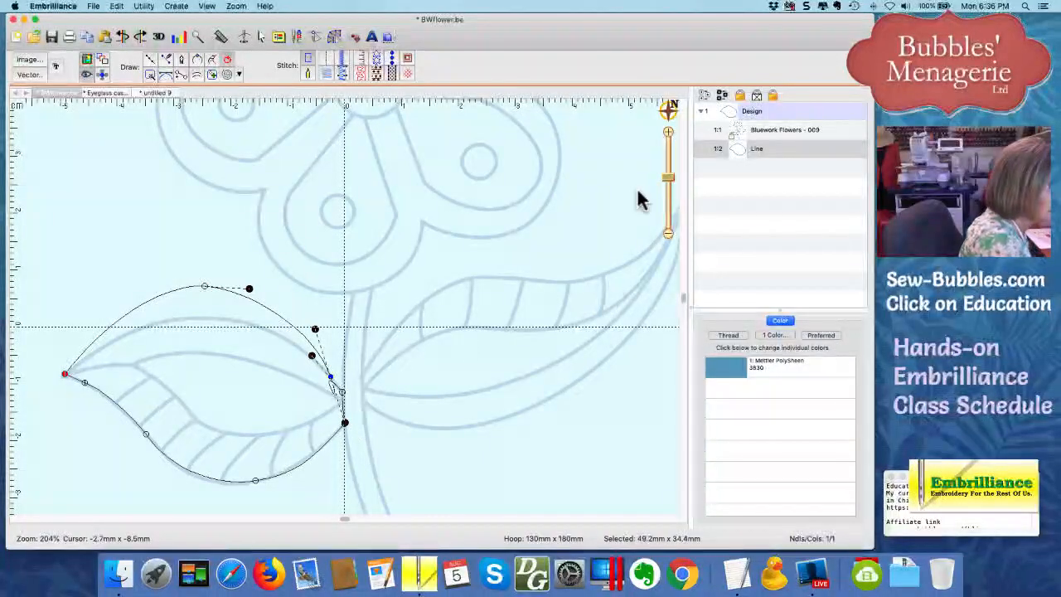
drag(668, 177, 671, 165)
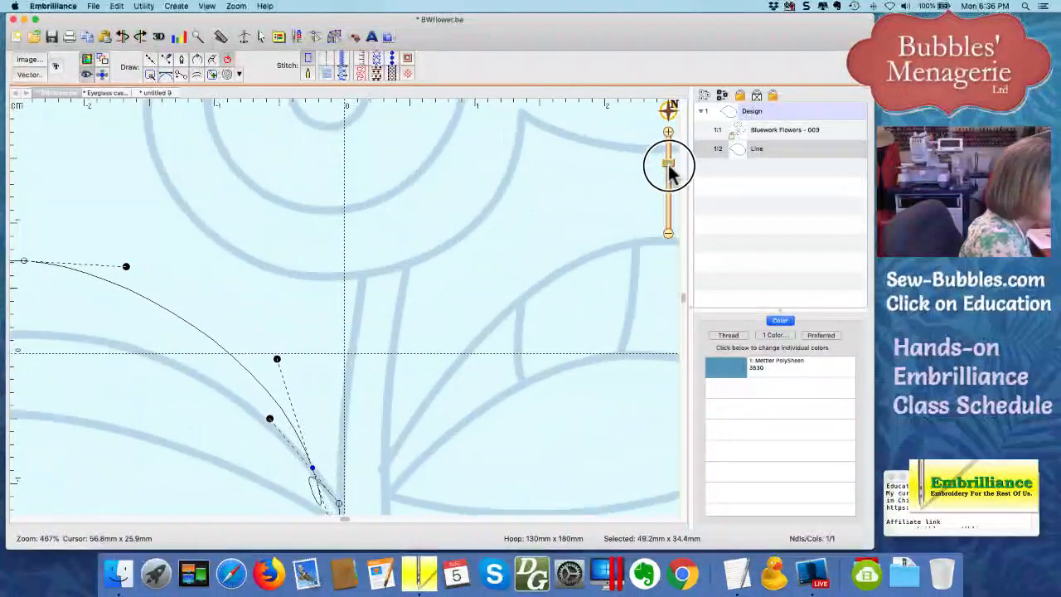
drag(682, 298, 683, 327)
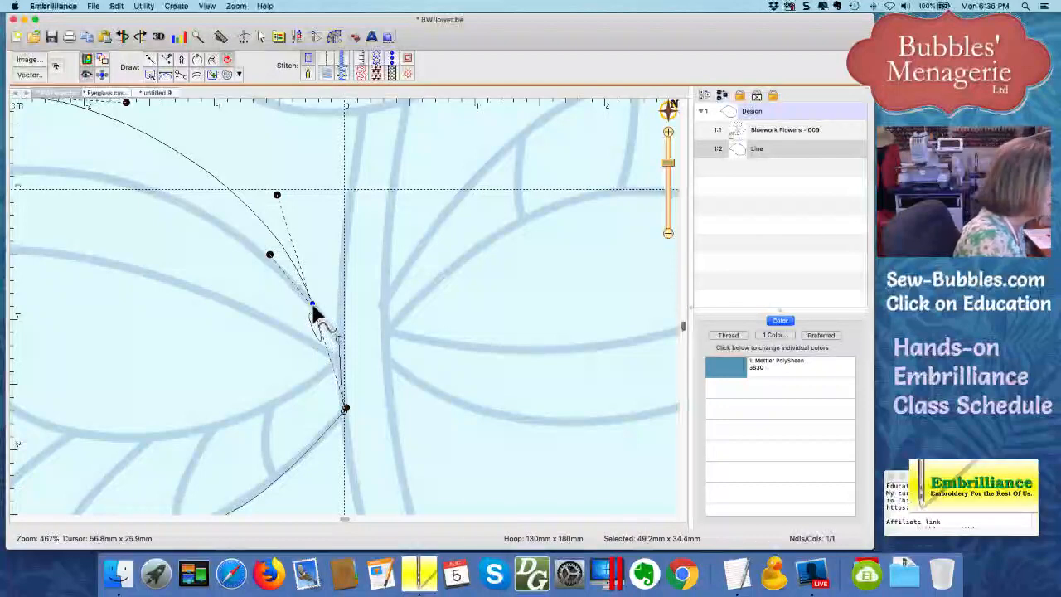
drag(344, 408, 338, 340)
drag(311, 304, 331, 348)
drag(259, 263, 325, 326)
click(329, 295)
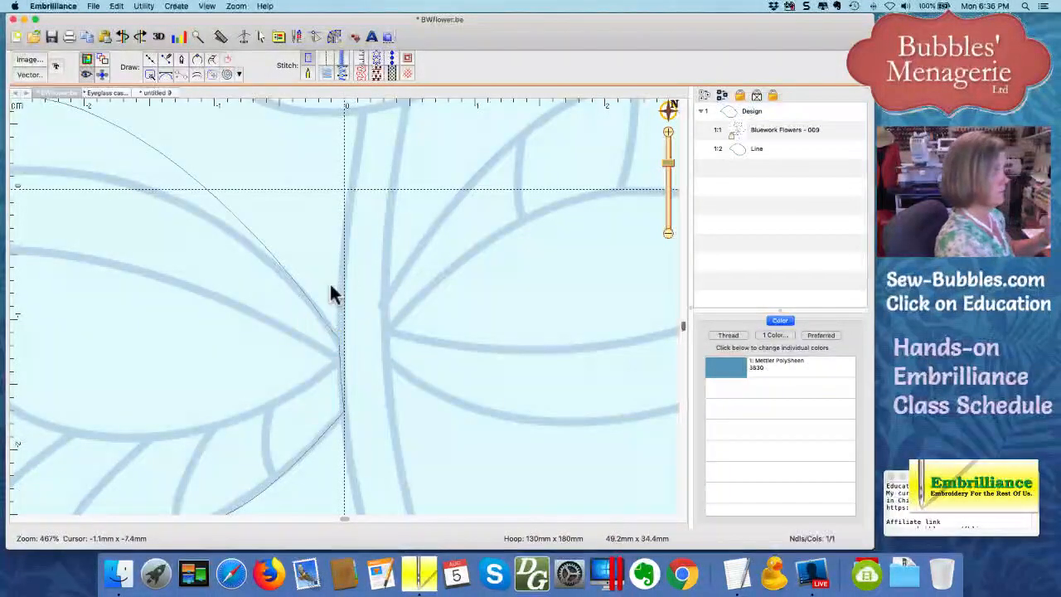
scroll(329, 286, down, 3)
click(338, 260)
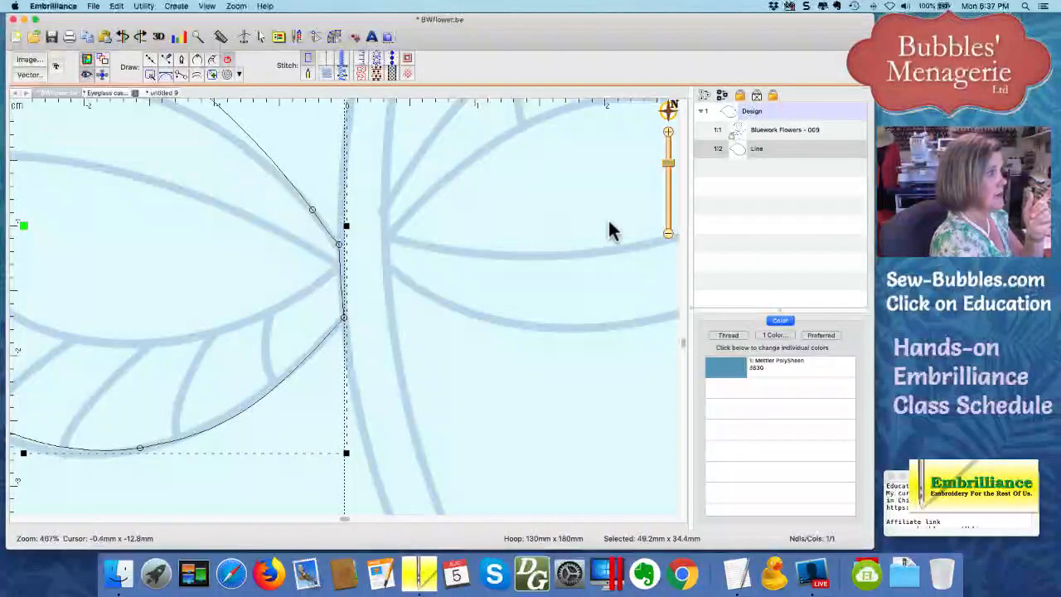
View the Eyeglass case design without its background image, and return to BWflower with the background image shown
drag(670, 170, 670, 187)
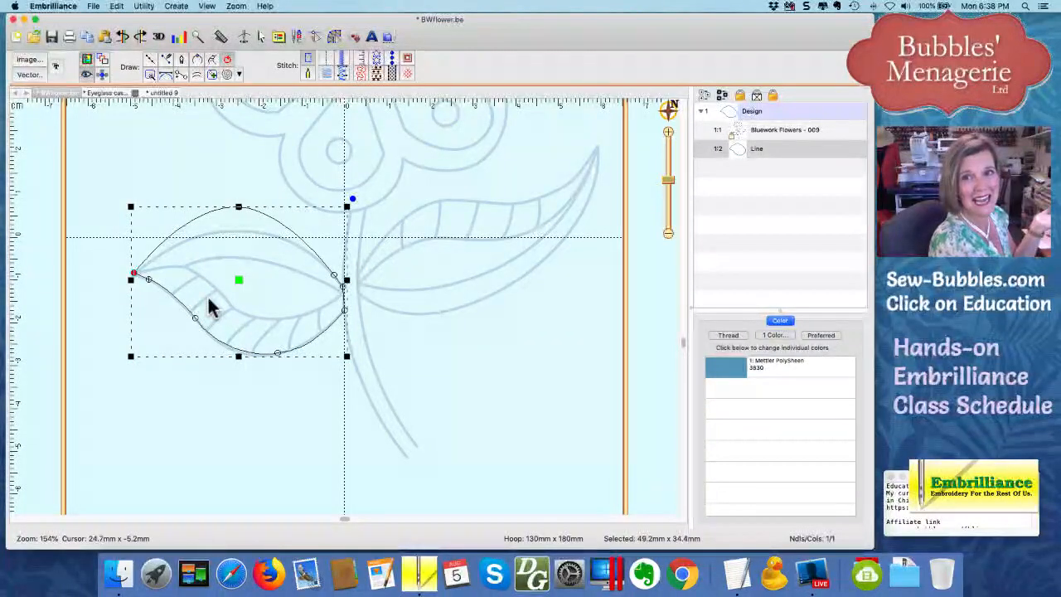
scroll(209, 305, down, 2)
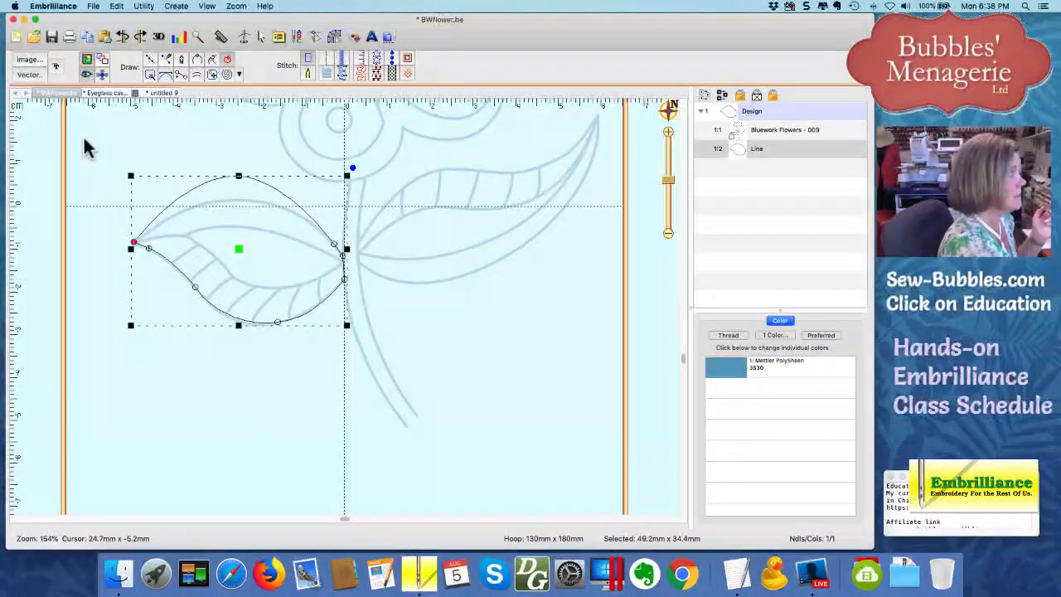
click(117, 90)
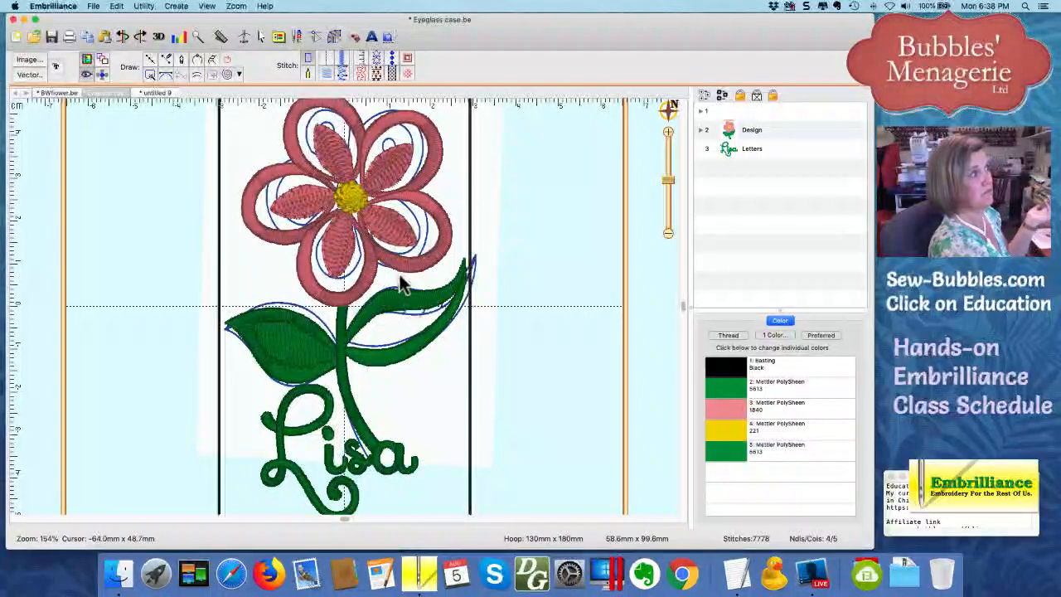
click(87, 60)
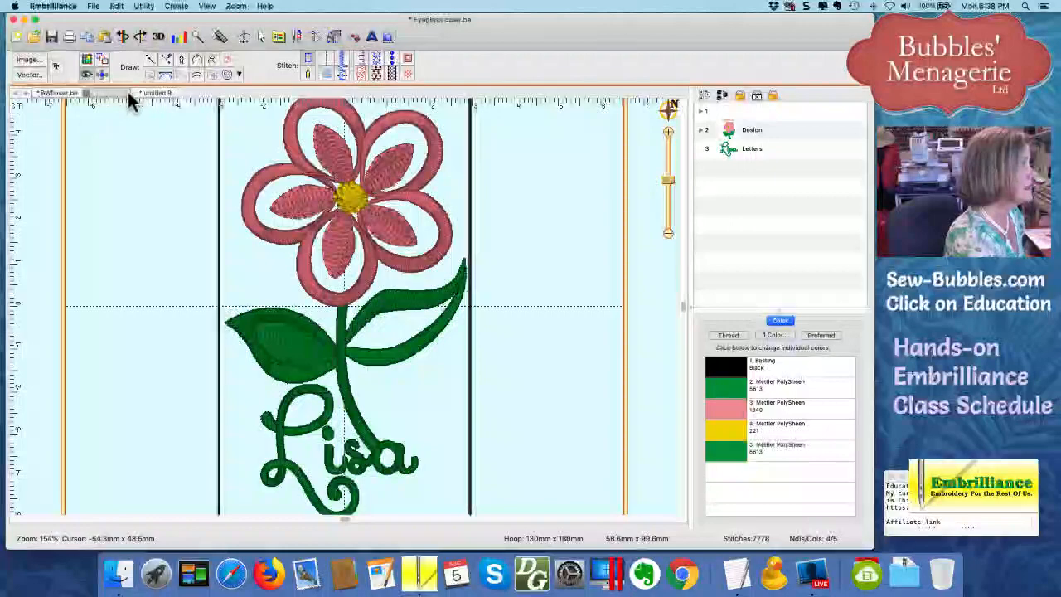
click(53, 94)
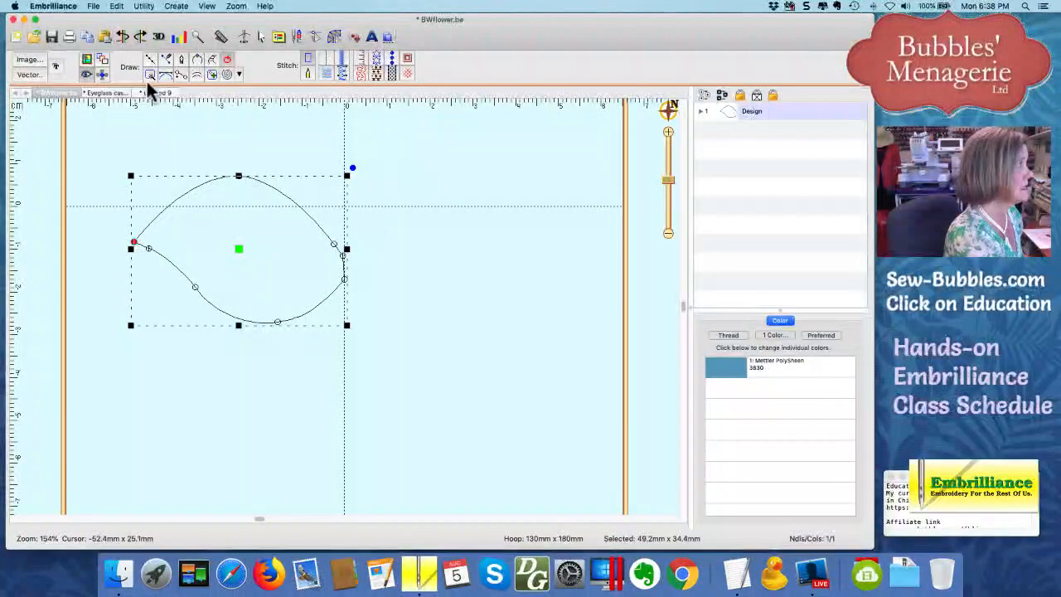
click(85, 62)
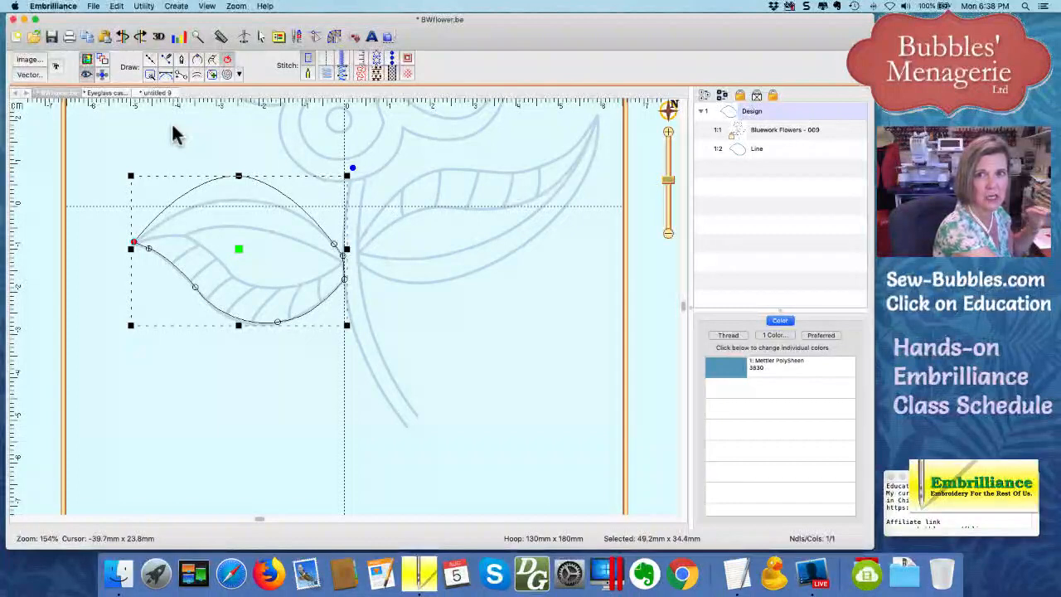
Draw a wavy practice line with six points in the empty area below the left leaf using the point-by-point line tool
click(150, 59)
click(154, 430)
click(166, 388)
click(212, 414)
click(203, 471)
click(248, 483)
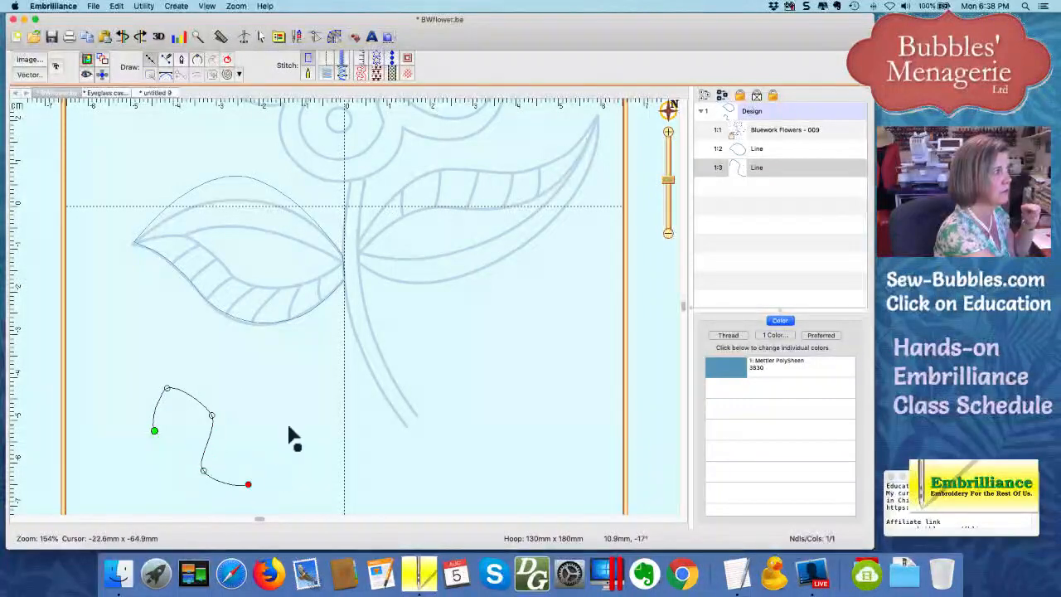
click(276, 404)
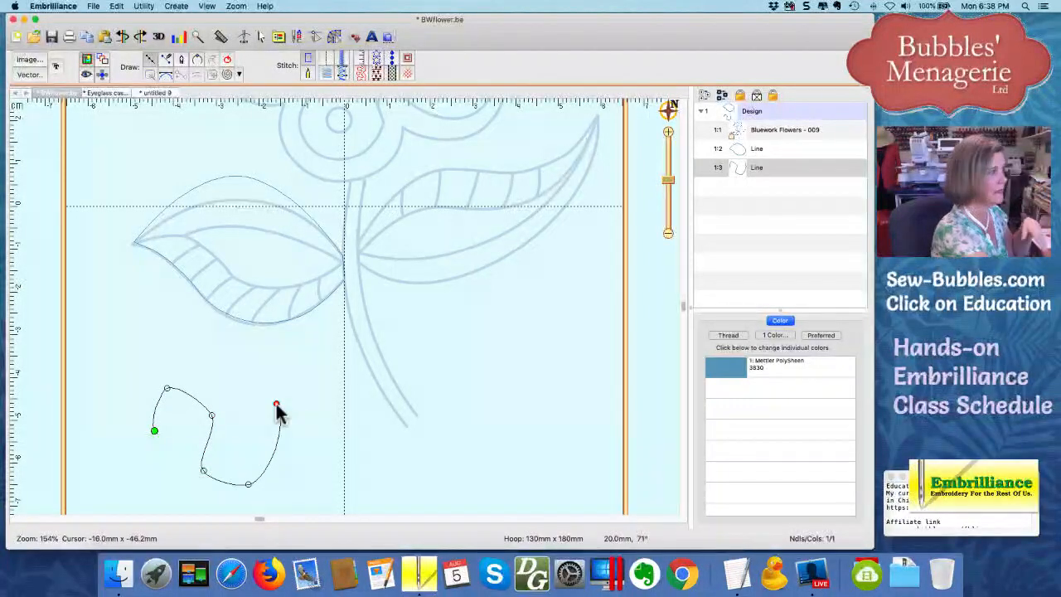
double_click(276, 404)
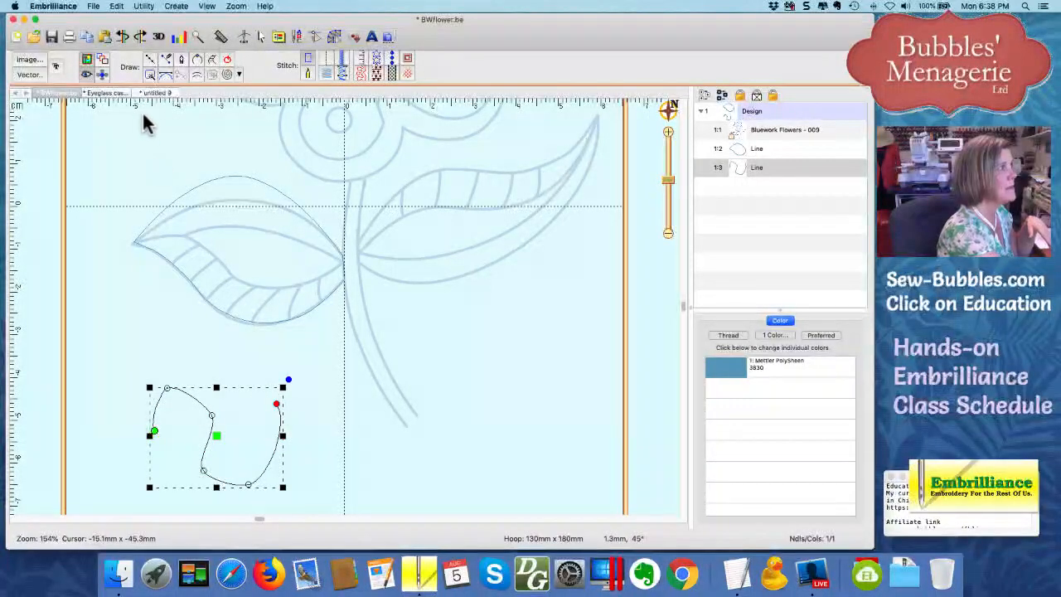
Start a practice curve beside the wavy line with the handle-based curve tool, placing two points and swinging the second point's handles to bend the segment
click(151, 59)
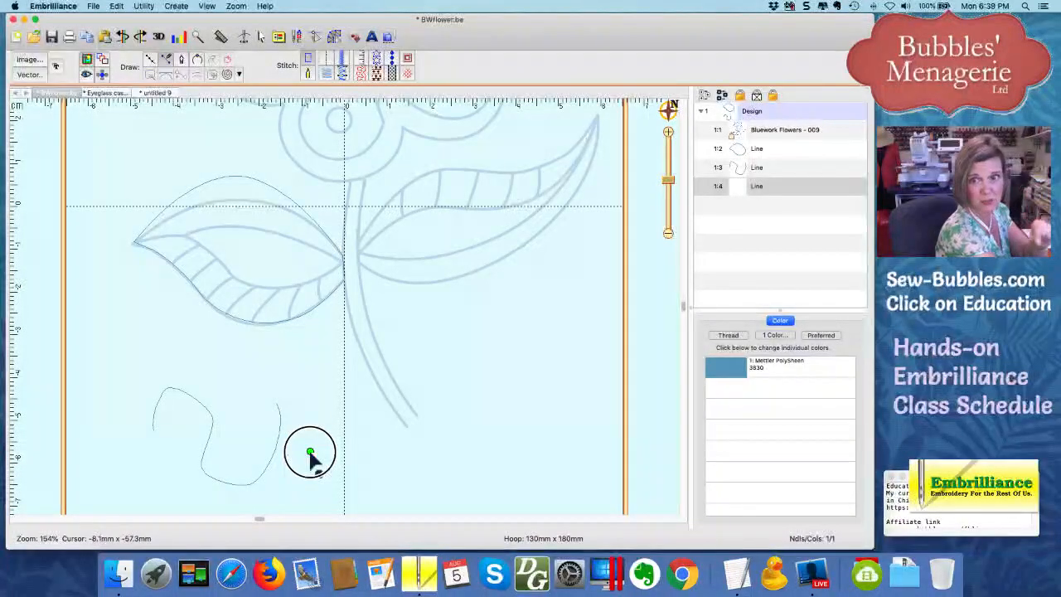
drag(310, 452, 343, 473)
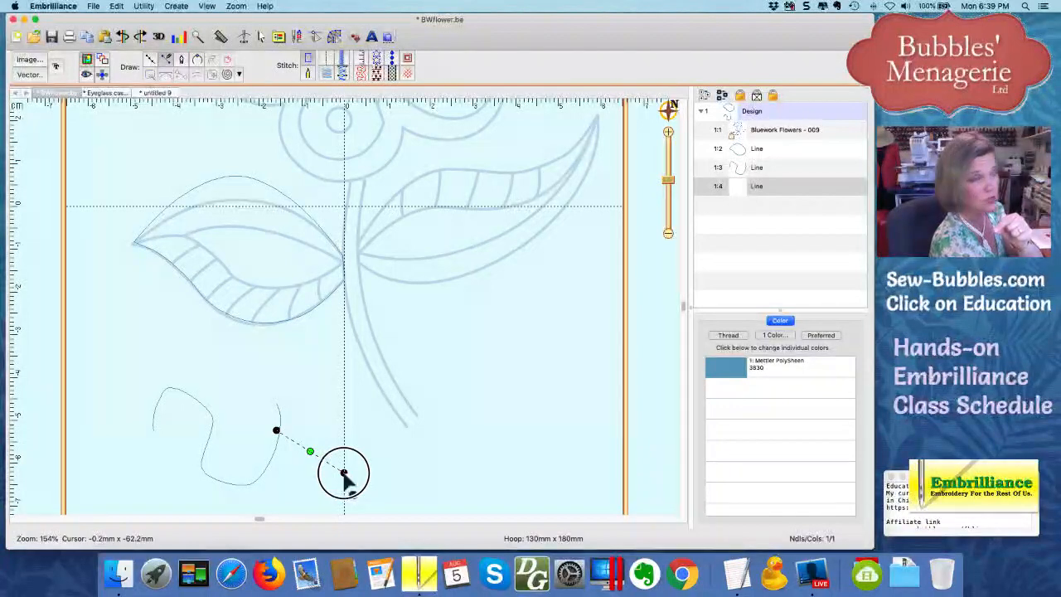
click(354, 395)
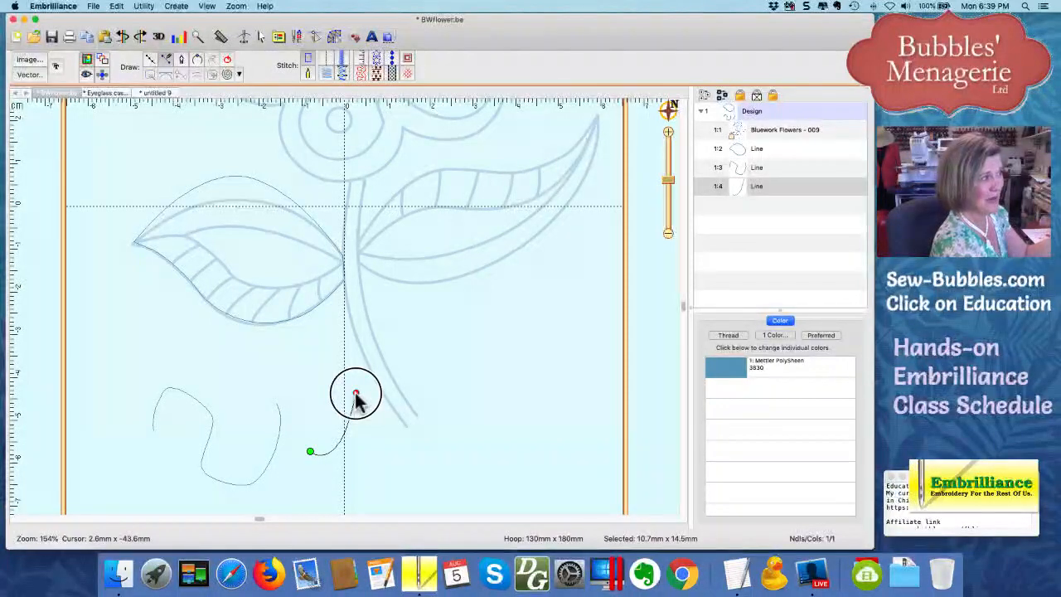
drag(356, 393, 347, 348)
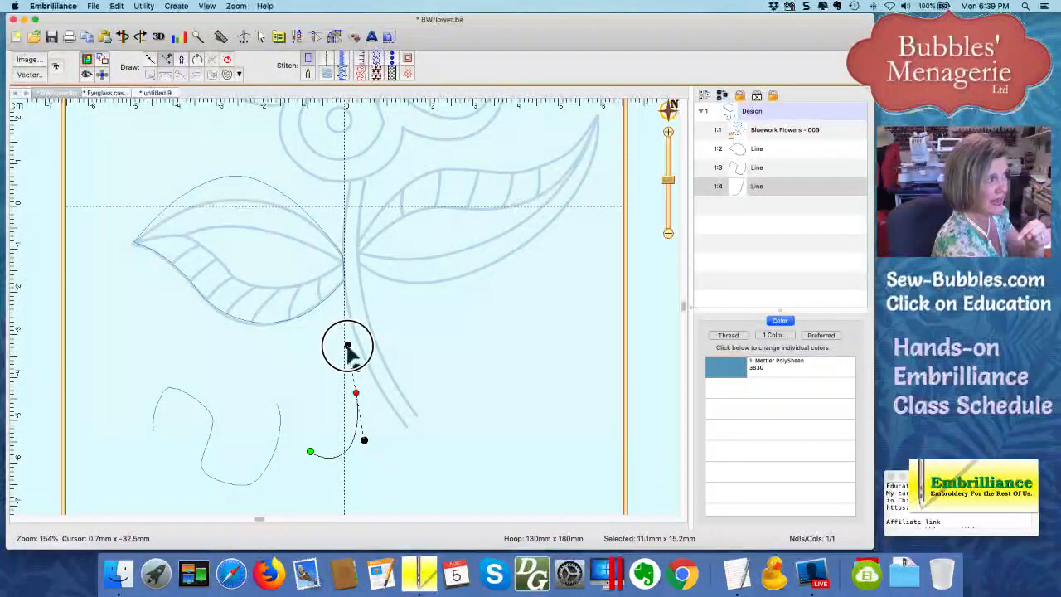
drag(348, 348, 329, 377)
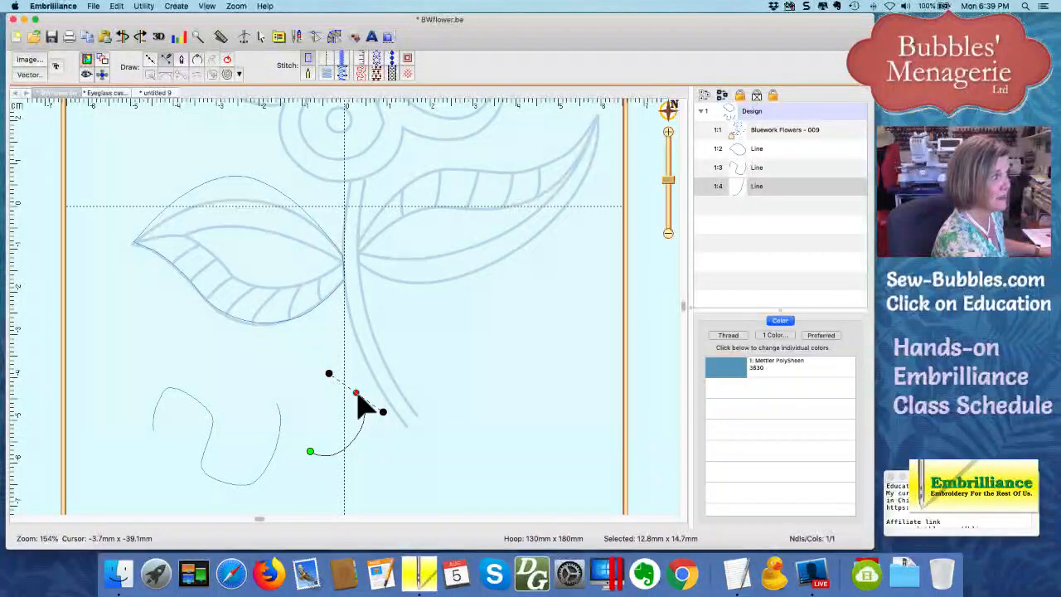
Extend the practice curve across the stem with two more points to about 38 mm wide, finish it, and lower its third point slightly
click(426, 396)
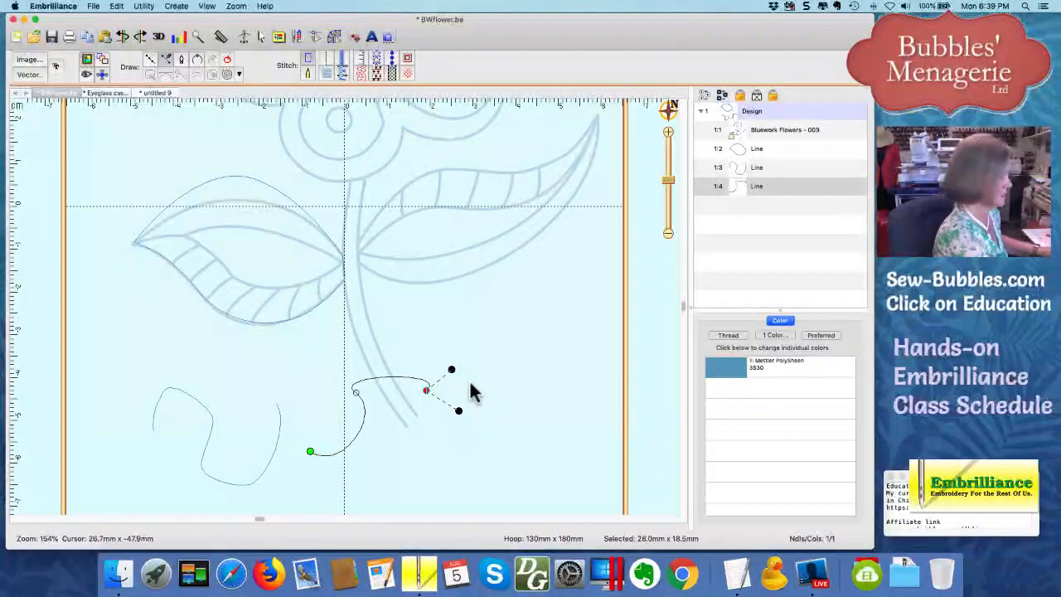
mouse_move(470, 386)
mouse_down()
mouse_move(466, 363)
mouse_move(440, 366)
mouse_move(421, 399)
mouse_up()
key(Return)
click(425, 391)
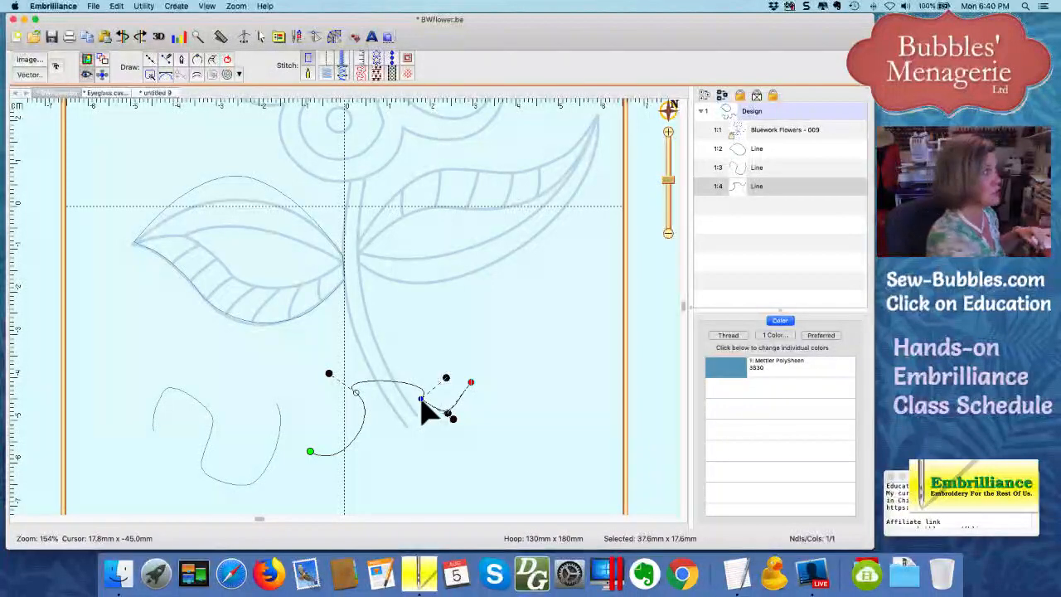
Draw a circle about 16 mm across in the empty area below the right leaf
scroll(424, 406, up, 3)
click(229, 74)
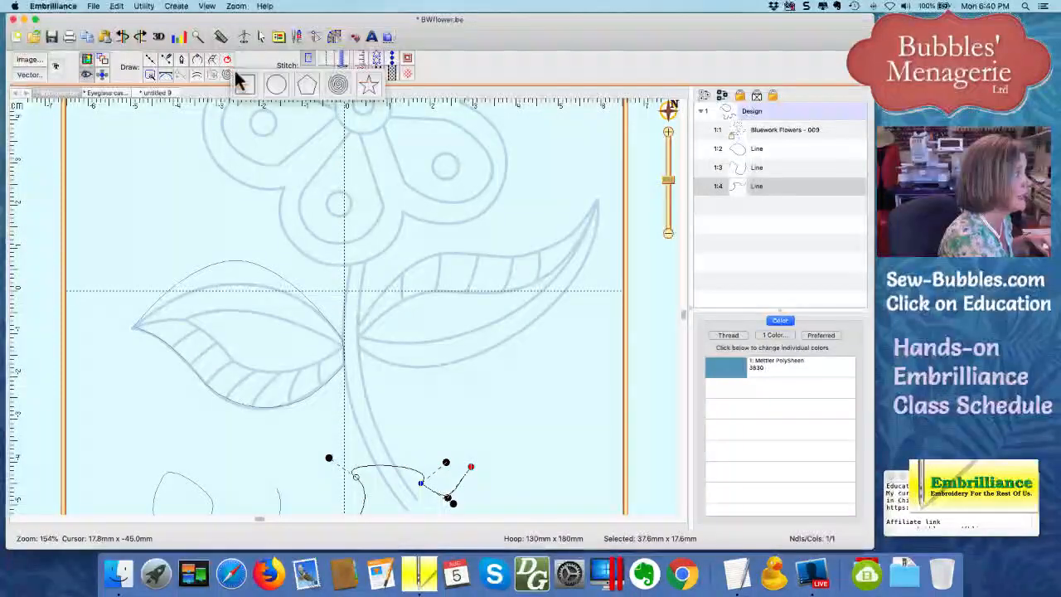
click(274, 86)
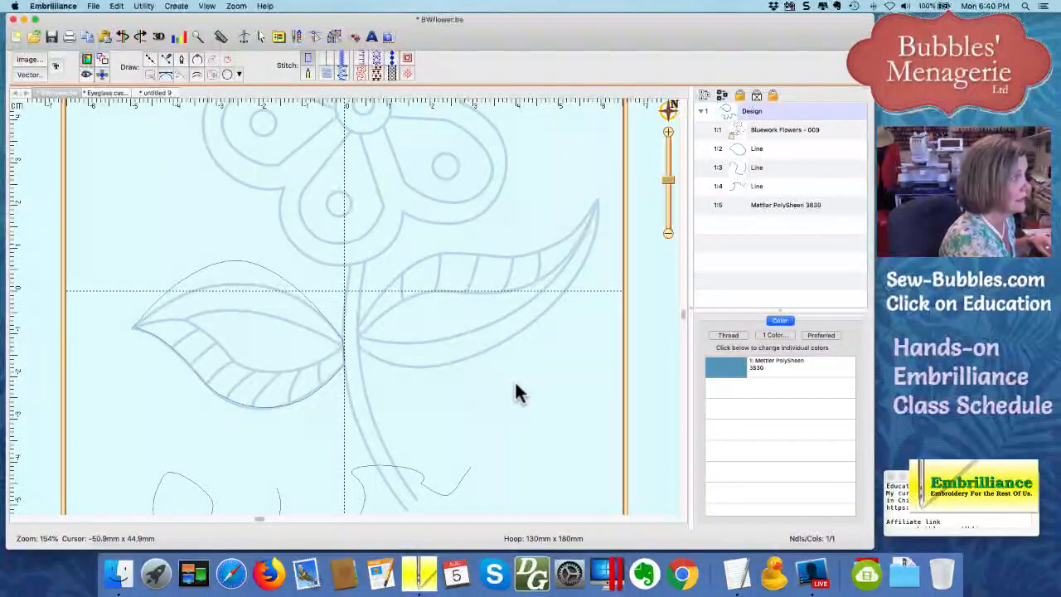
mouse_move(547, 416)
mouse_down()
mouse_move(580, 457)
mouse_move(580, 448)
mouse_up()
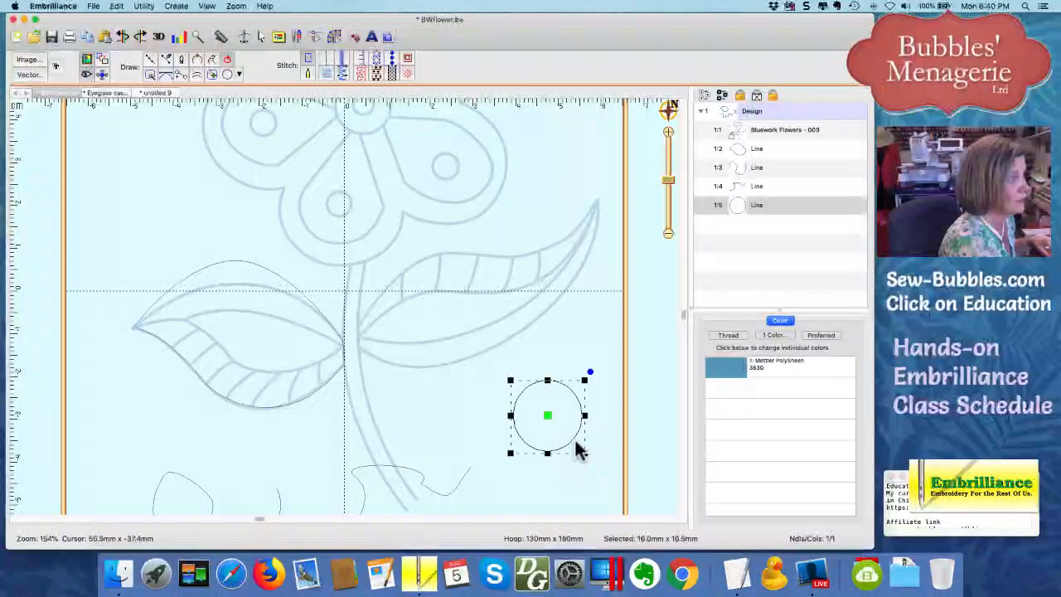
click(575, 440)
click(574, 435)
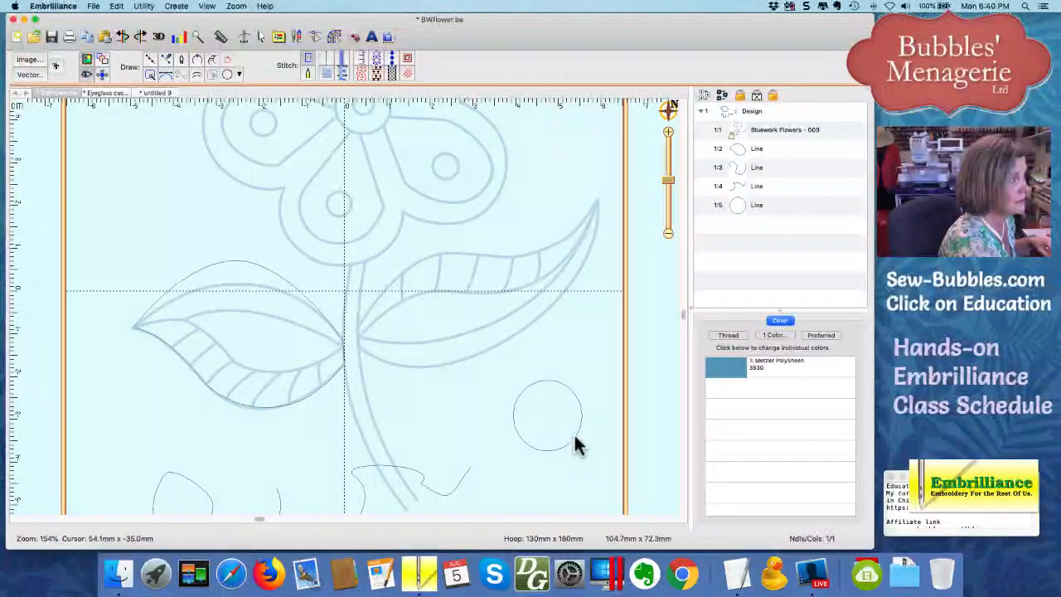
right_click(582, 438)
click(592, 462)
Convert the circle's top point to a cusp and lower it to form the notch of a heart about 14 mm tall
click(552, 383)
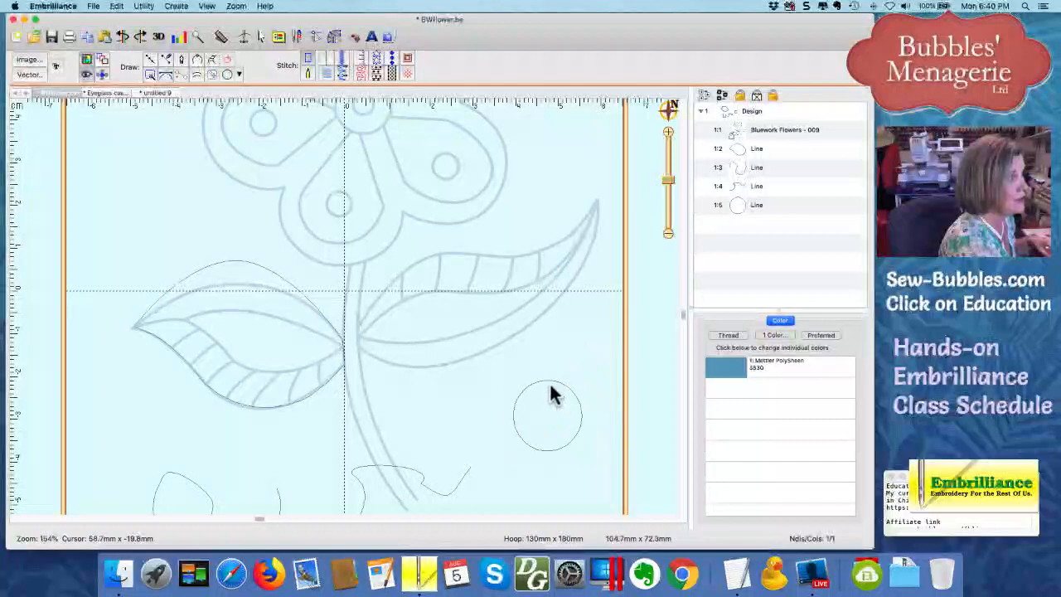
click(550, 386)
click(548, 386)
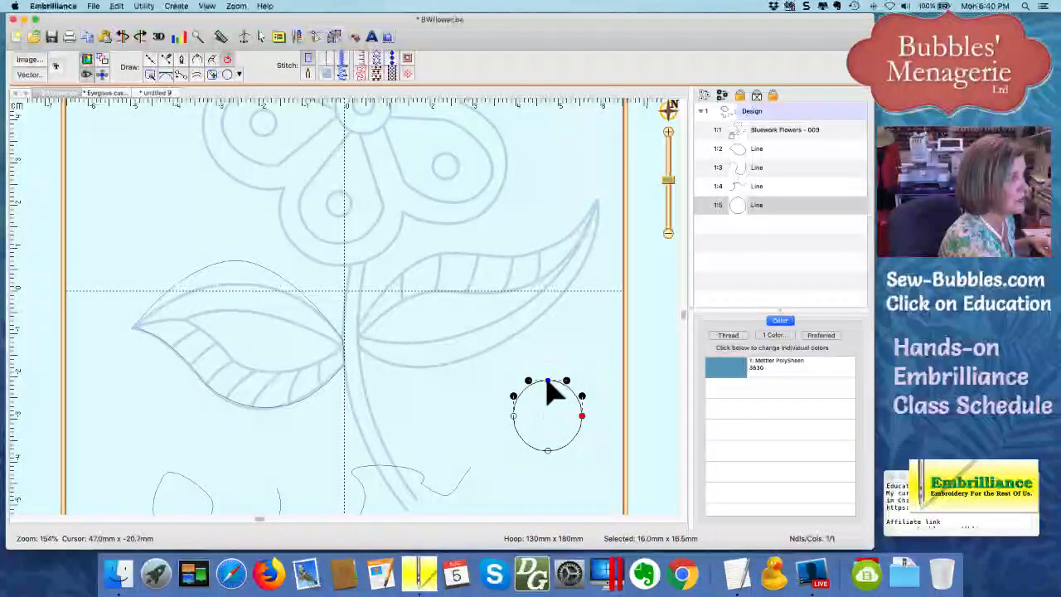
right_click(548, 386)
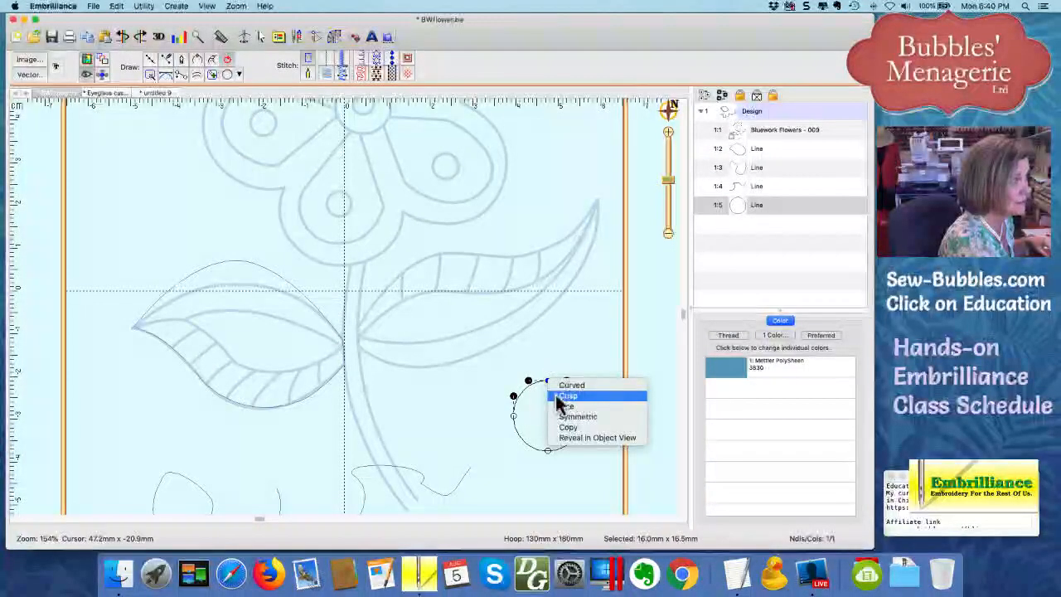
click(554, 393)
mouse_move(549, 383)
mouse_down()
mouse_move(542, 403)
mouse_move(528, 402)
mouse_move(533, 382)
mouse_move(562, 389)
mouse_move(559, 379)
mouse_up()
Convert the heart's bottom point to a cusp and lower it into a pointed tip, making the heart about 17 mm tall
click(547, 450)
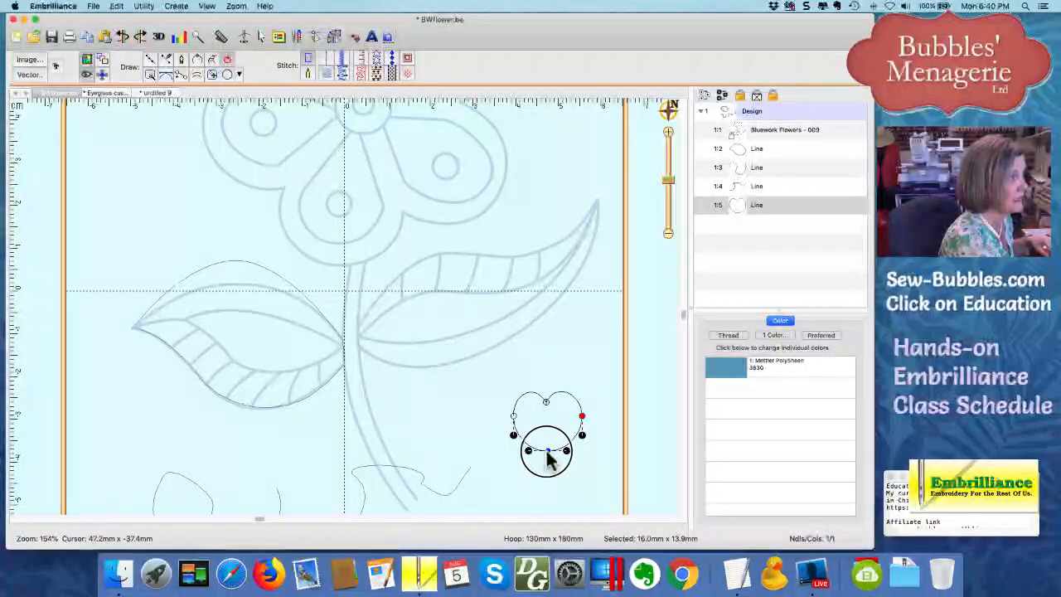
right_click(550, 455)
click(557, 466)
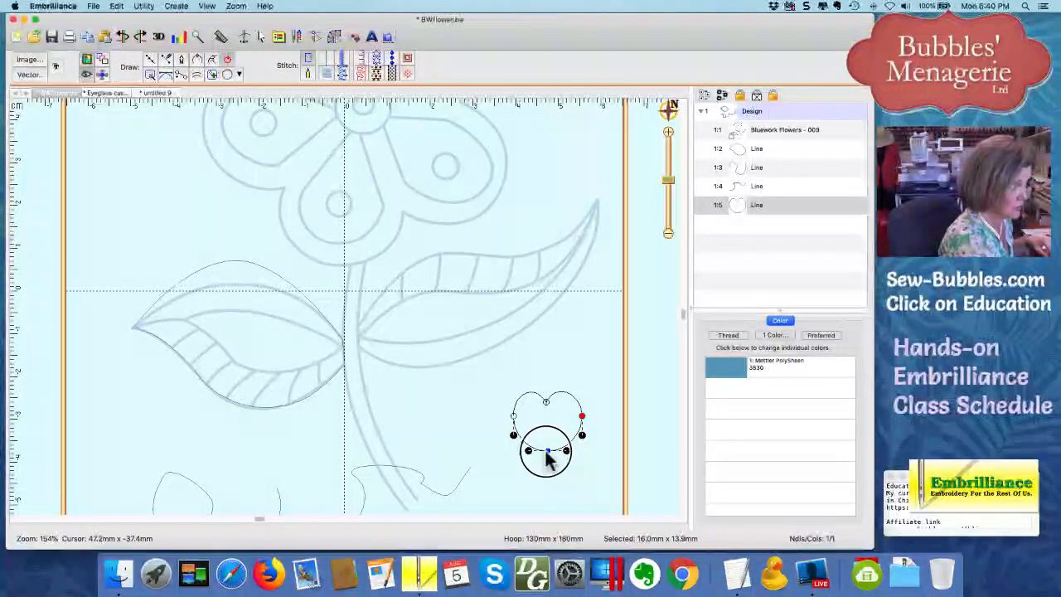
mouse_move(546, 453)
mouse_down()
mouse_move(546, 465)
mouse_move(528, 464)
mouse_move(528, 455)
mouse_move(564, 455)
mouse_up()
click(603, 477)
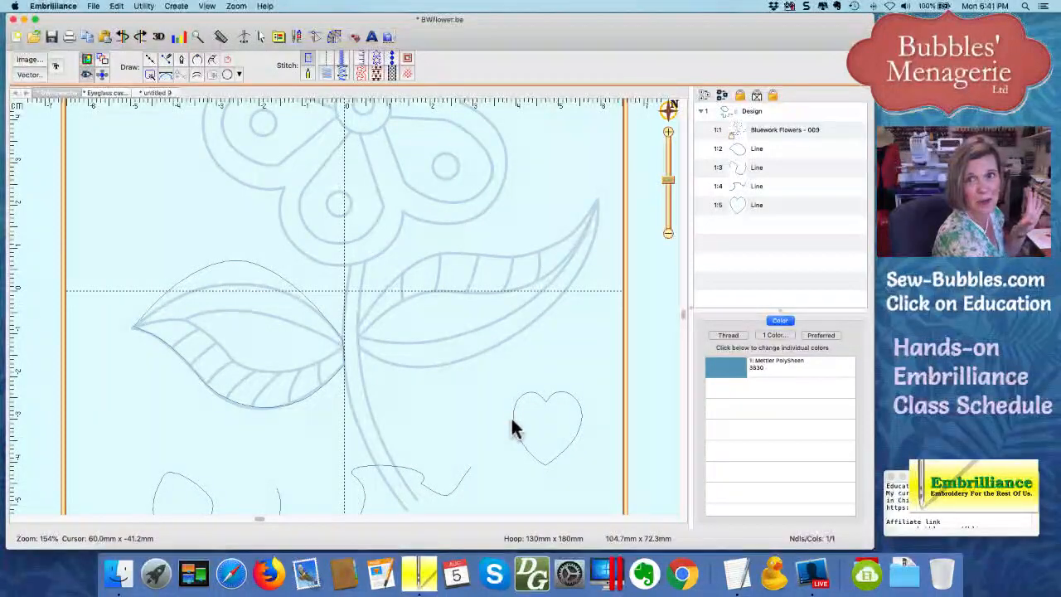
Try a V-shaped line of two straight segments along the heart's lower sides, and delete it point by point
click(150, 59)
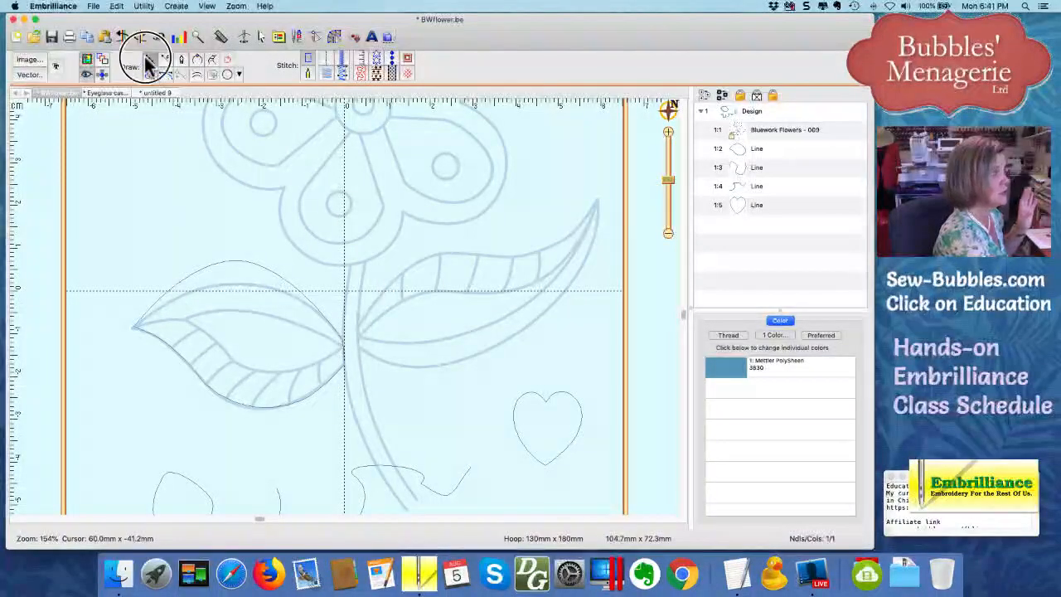
click(506, 422)
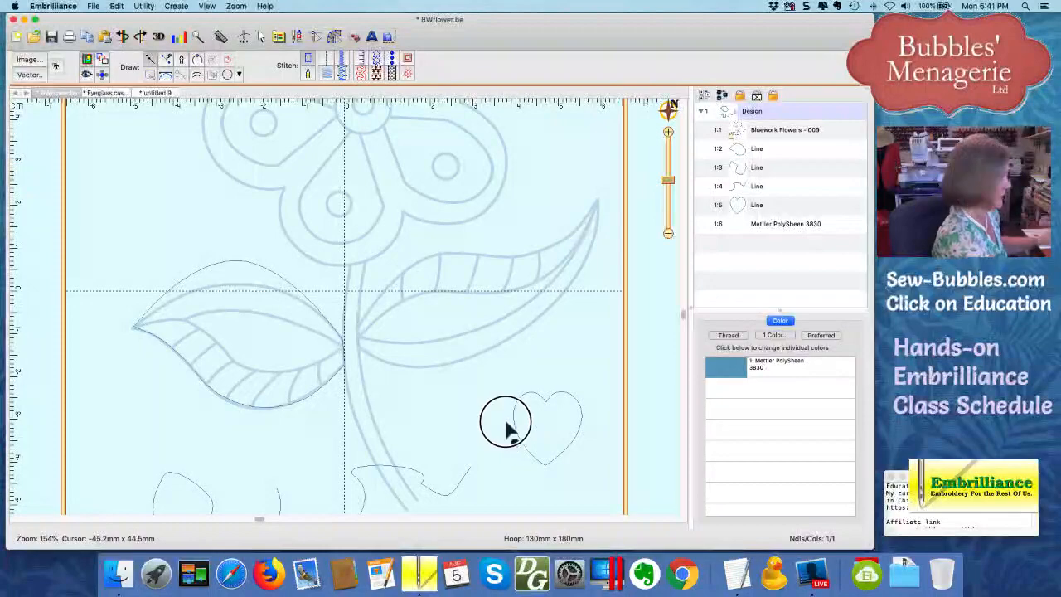
click(544, 470)
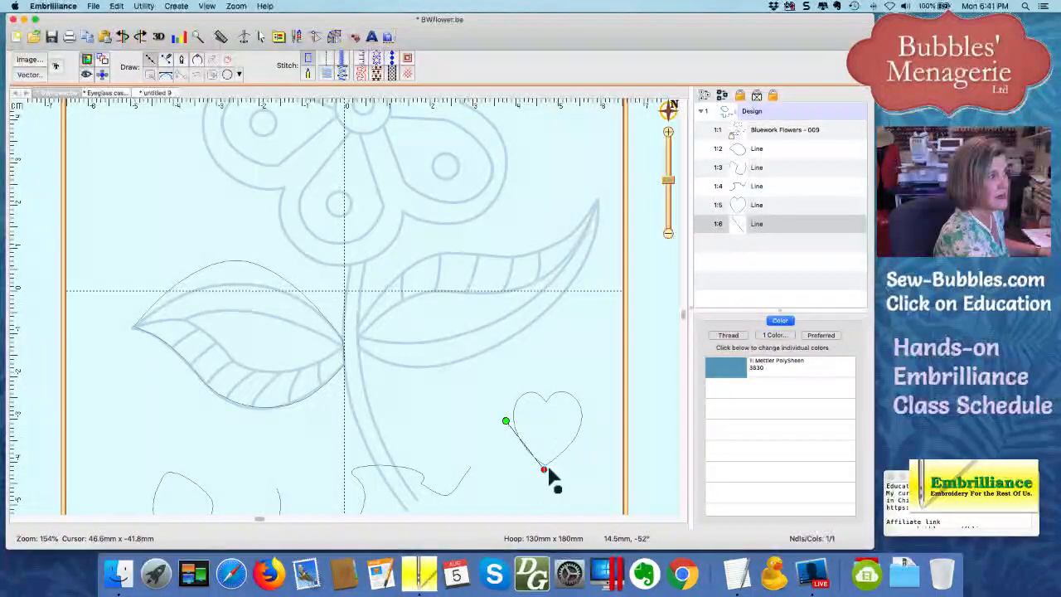
click(586, 421)
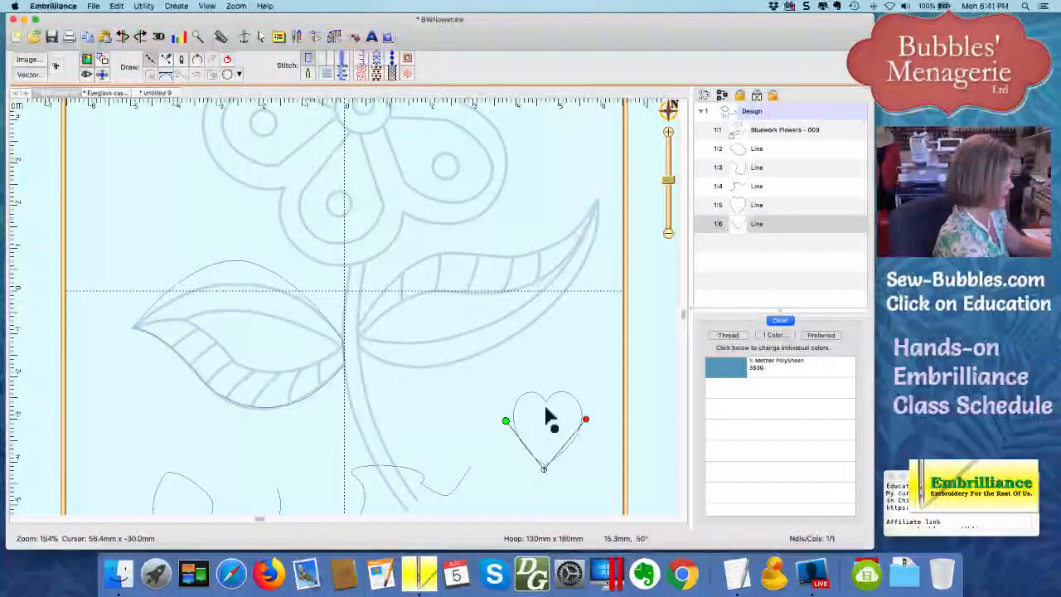
key(BackSpace)
key(BackSpace)
key(BackSpace)
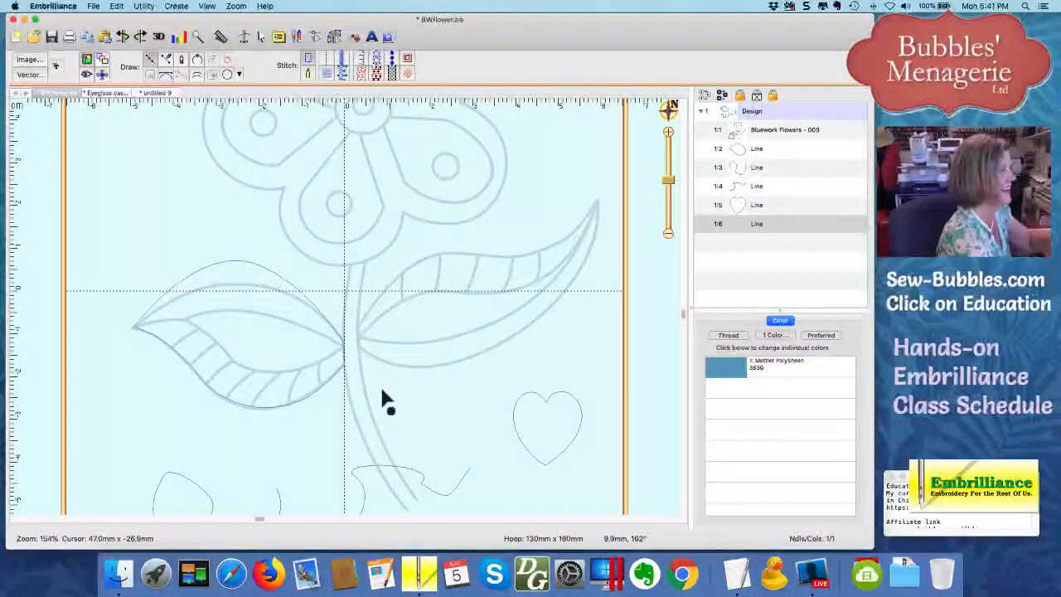
key(BackSpace)
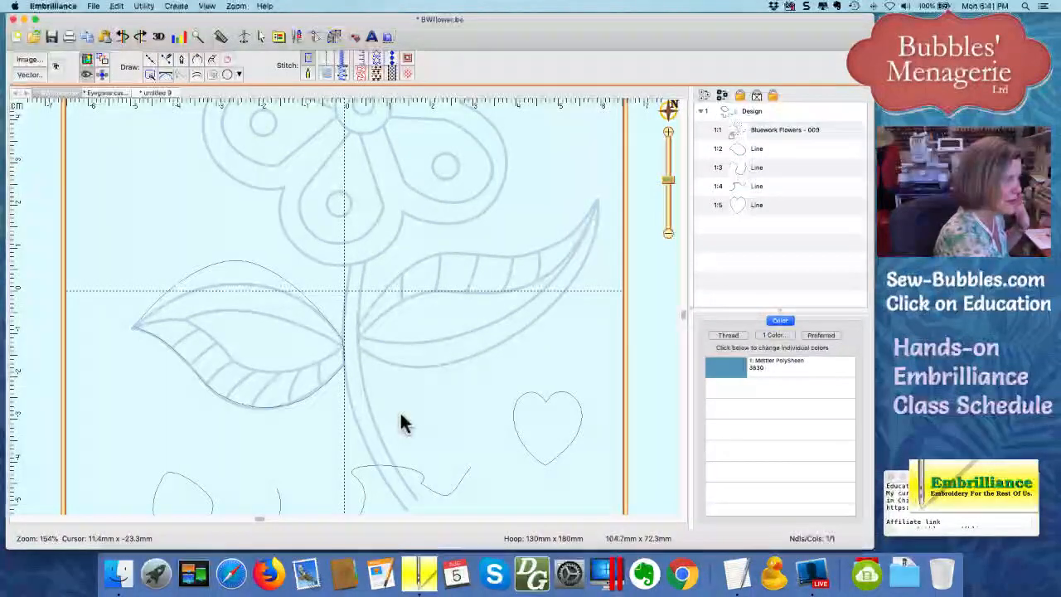
Trace the inner outline of the left leaf with the handle-based curve tool, about 36 by 14 mm, and close the shape
click(516, 440)
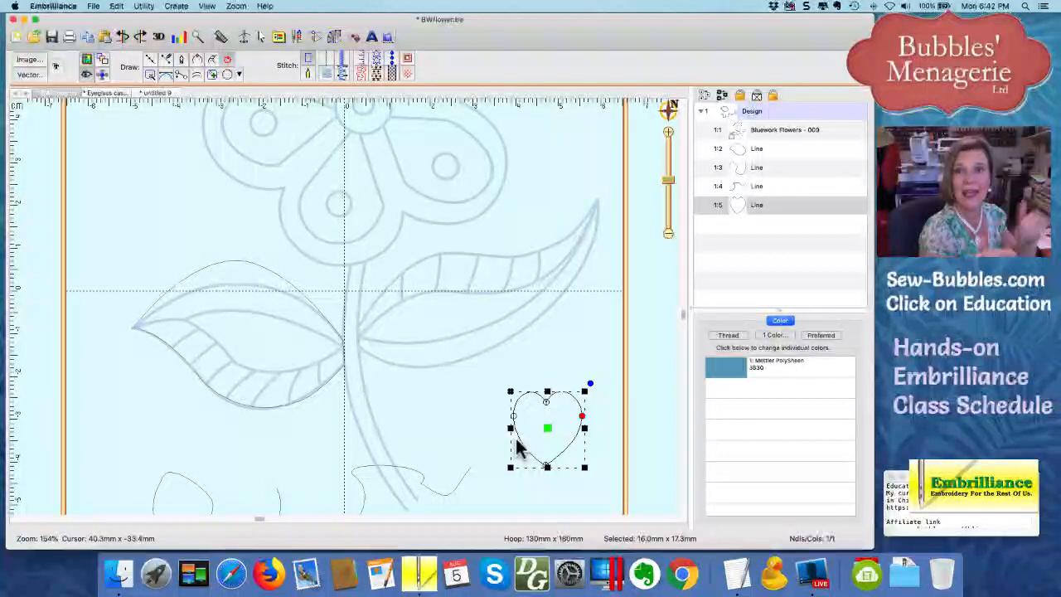
scroll(517, 448, down, 2)
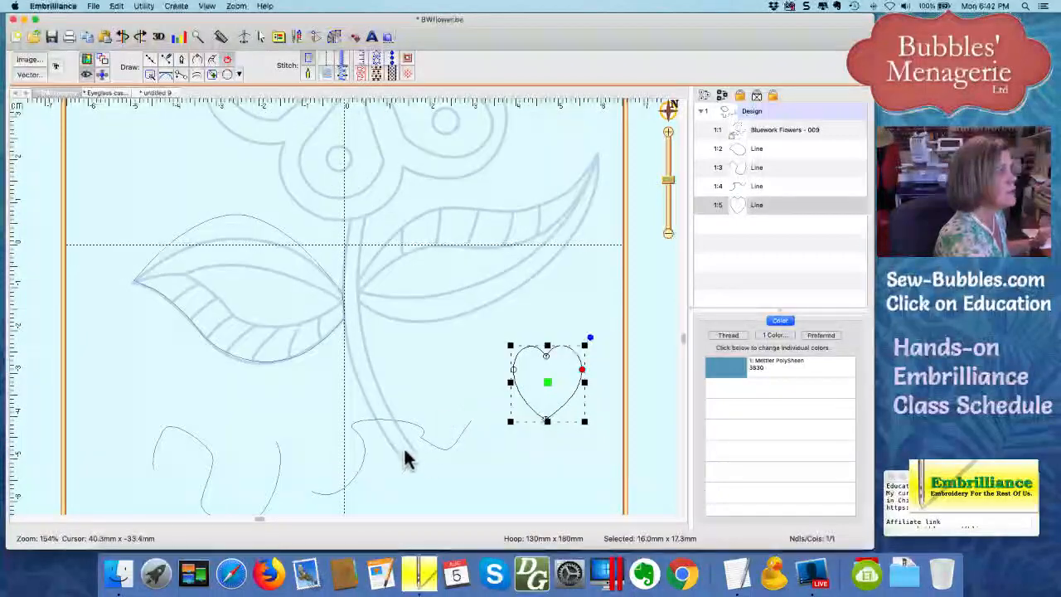
click(153, 58)
mouse_move(339, 300)
mouse_down()
mouse_move(262, 267)
mouse_move(198, 271)
mouse_up()
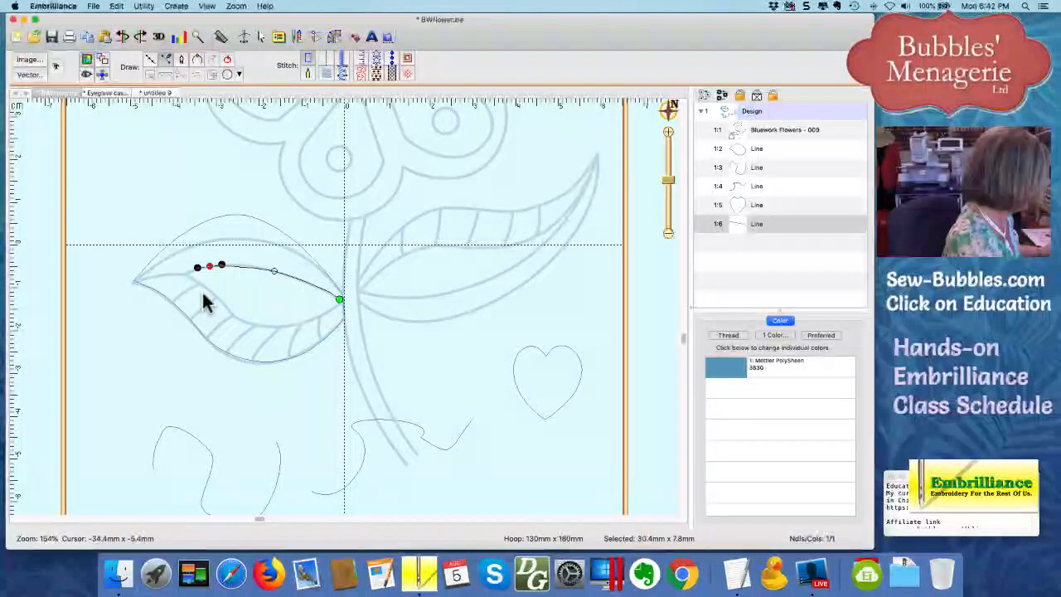
drag(184, 274, 289, 325)
click(326, 319)
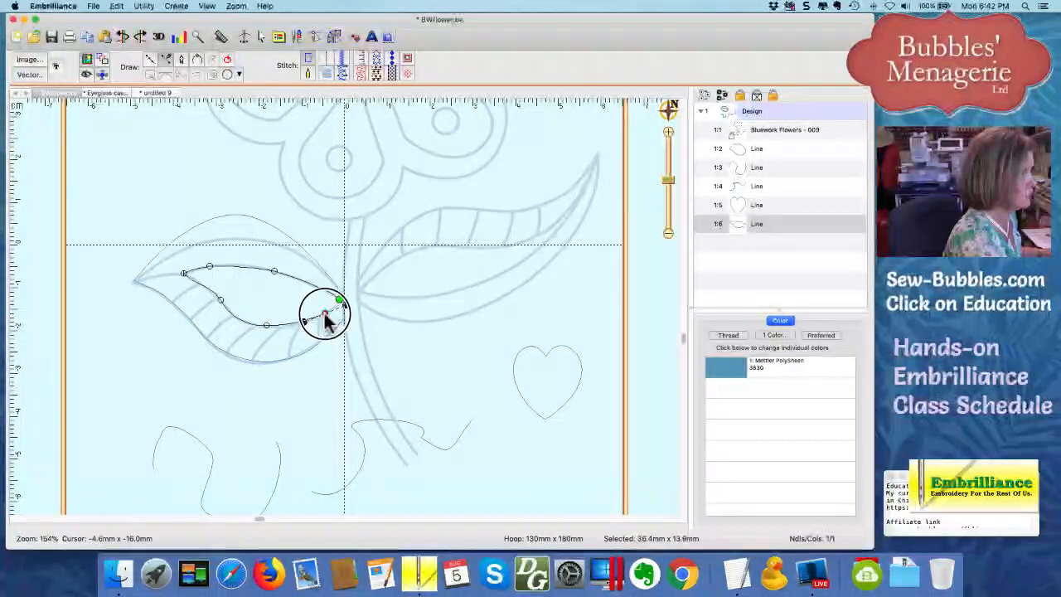
drag(325, 313, 332, 310)
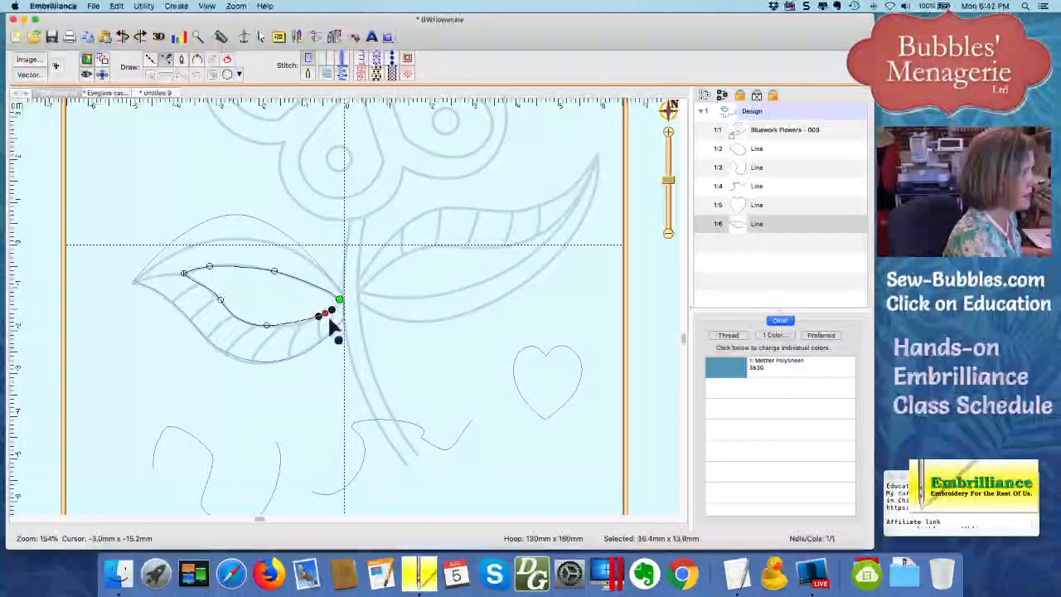
key(Return)
click(224, 60)
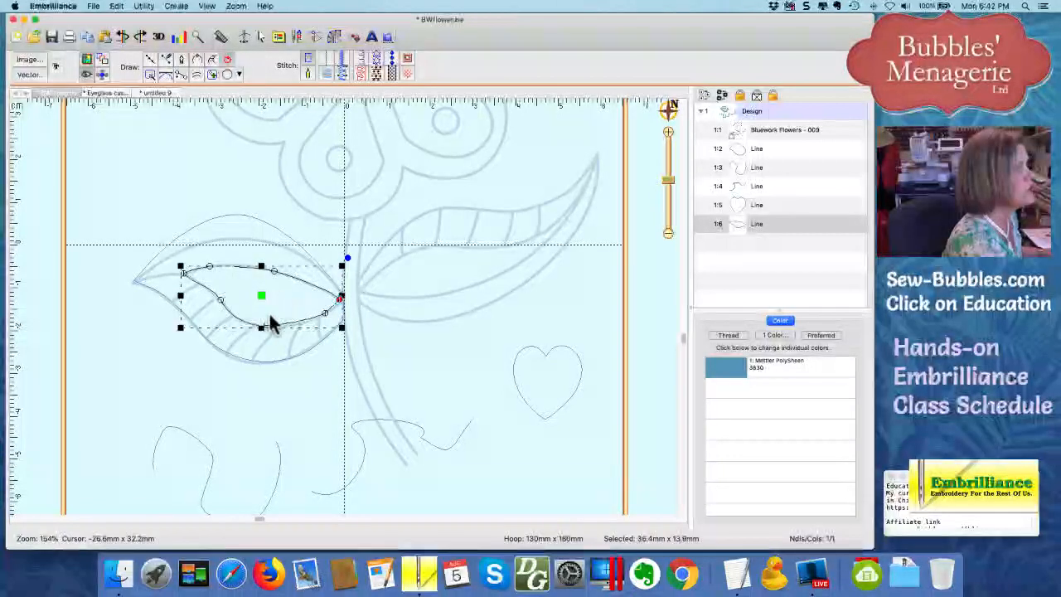
Delete the extra points on the inner leaf's upper and lower edges, and lengthen the neighbouring handles to refit the curves to the artwork
double_click(211, 265)
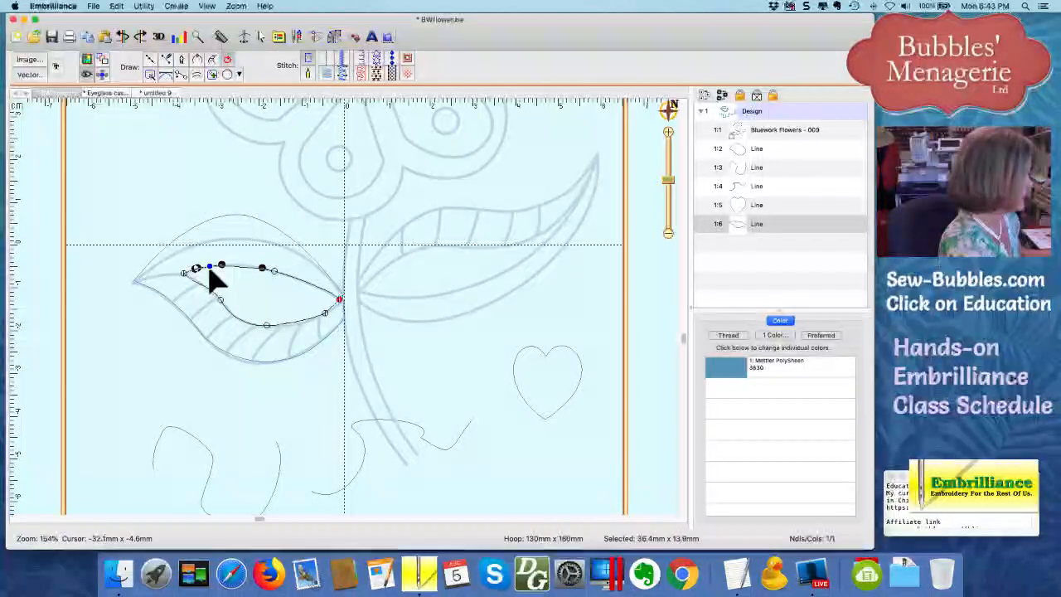
drag(189, 273, 208, 254)
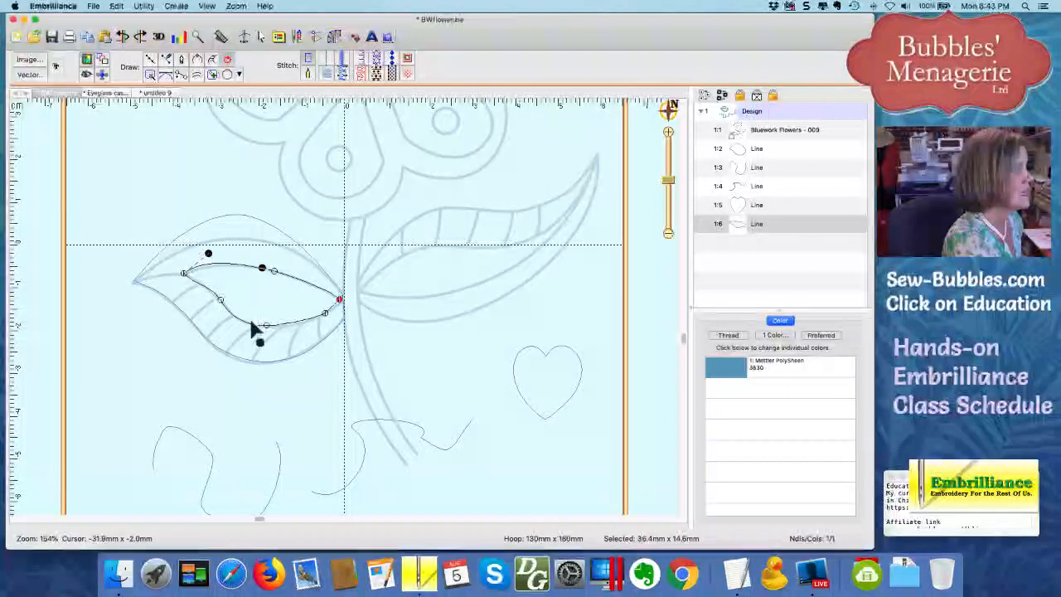
click(265, 324)
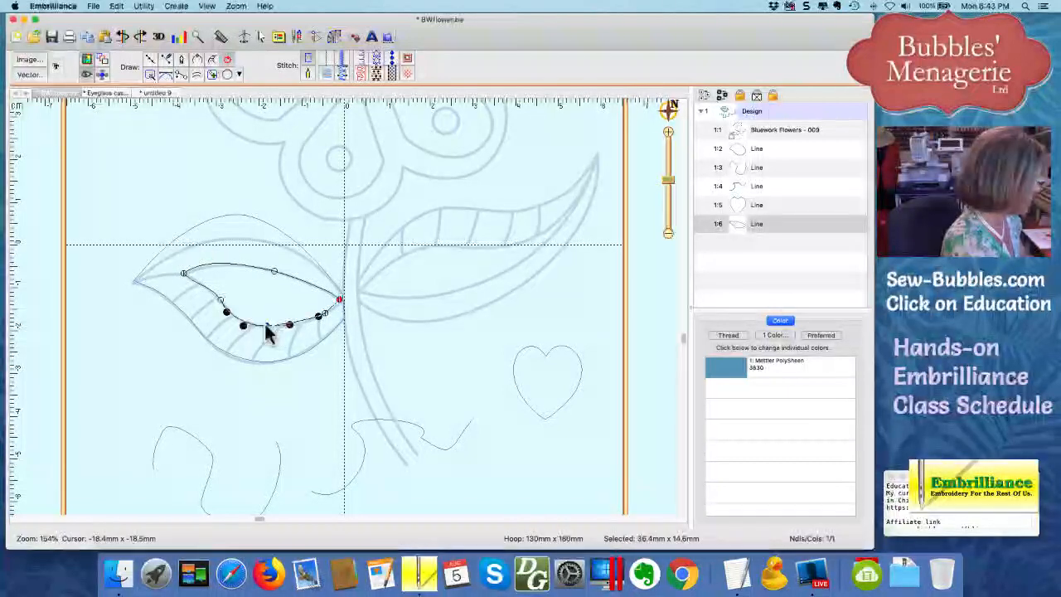
drag(225, 313, 265, 353)
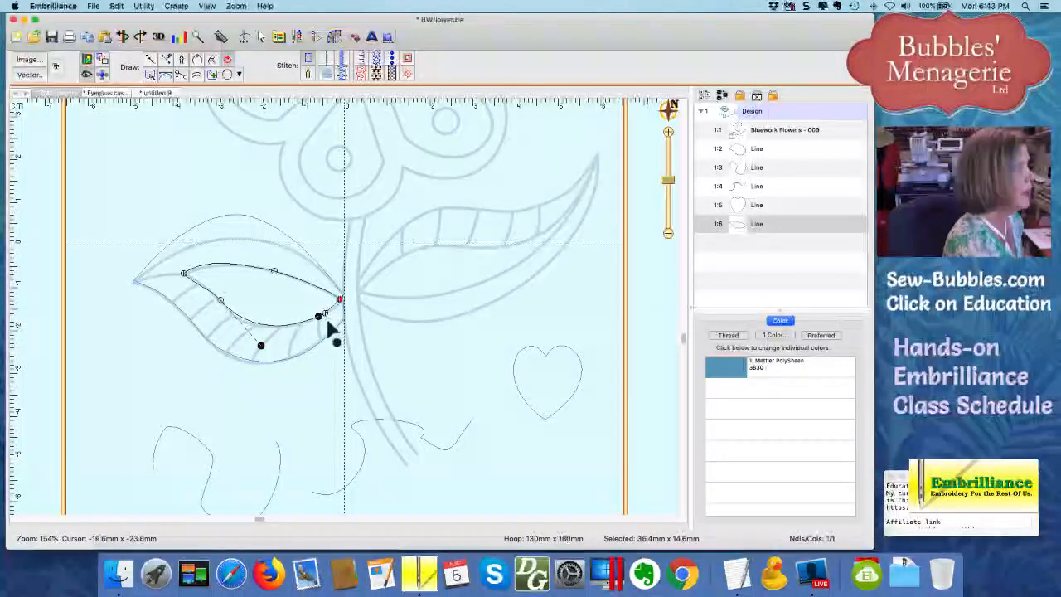
click(346, 344)
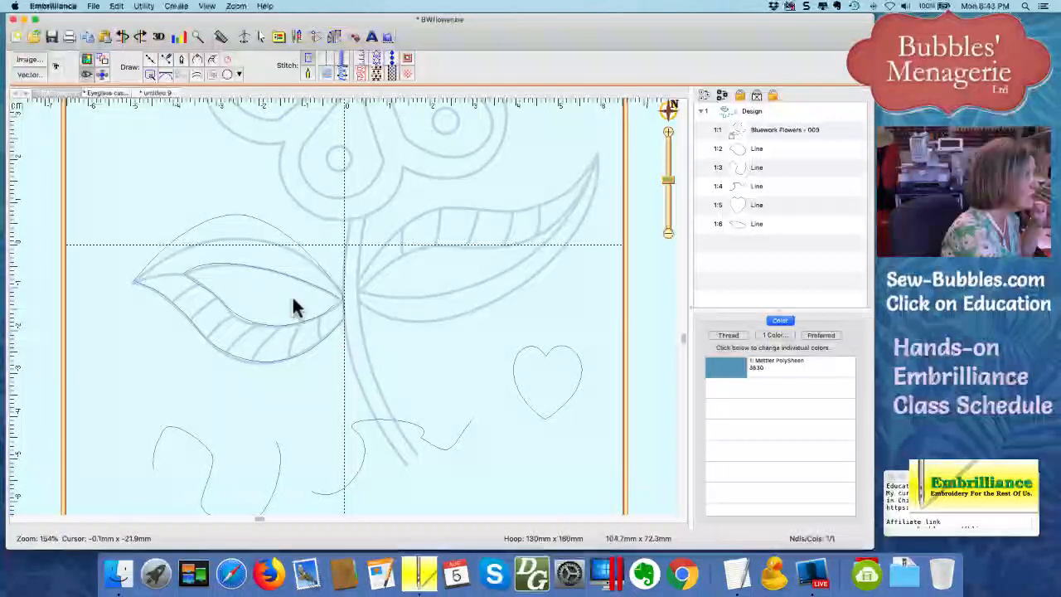
click(263, 294)
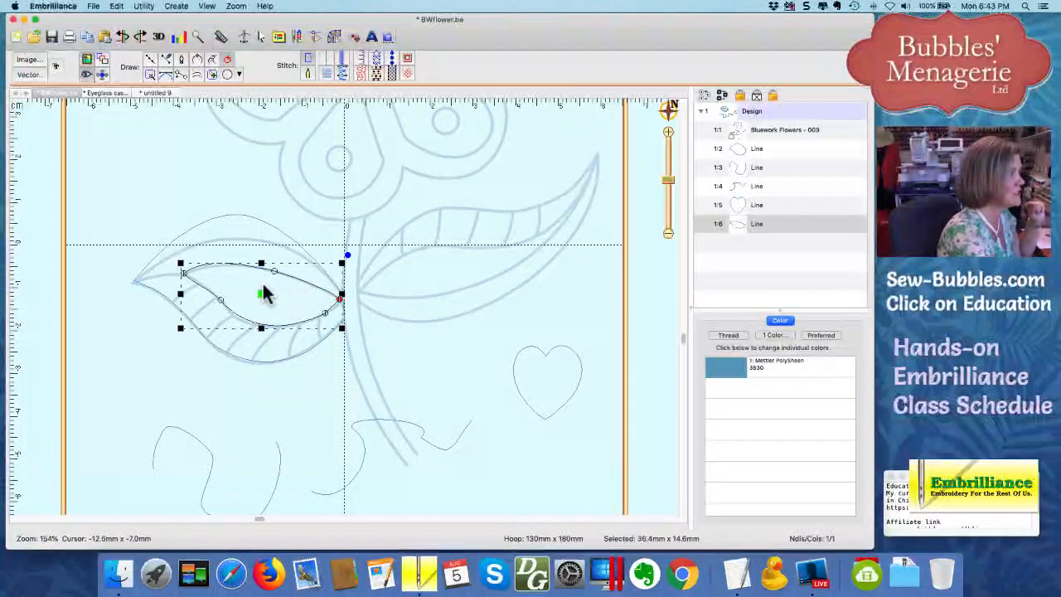
Add a point on the inner leaf's lower edge, shift the left tip and the upper-edge point to reshape the outline, and deselect it
click(266, 327)
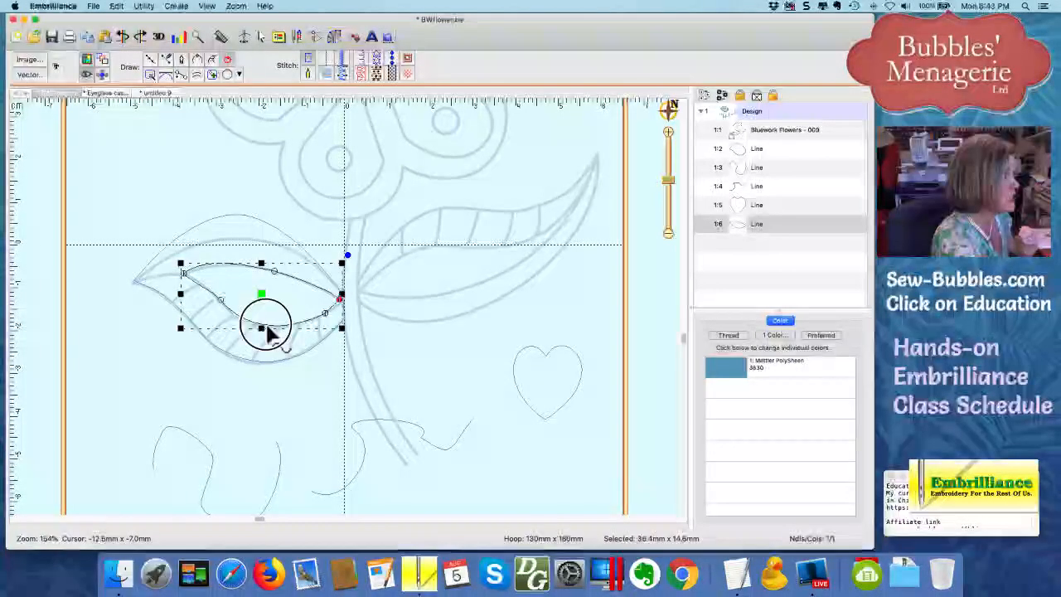
click(266, 331)
drag(265, 332, 266, 329)
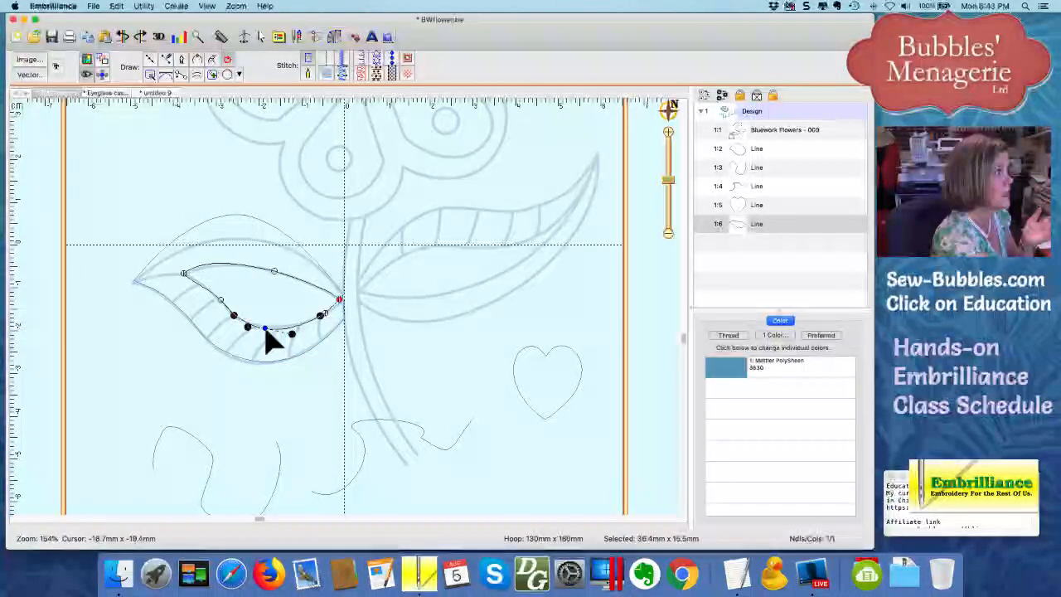
drag(183, 273, 189, 276)
drag(274, 271, 276, 265)
click(290, 314)
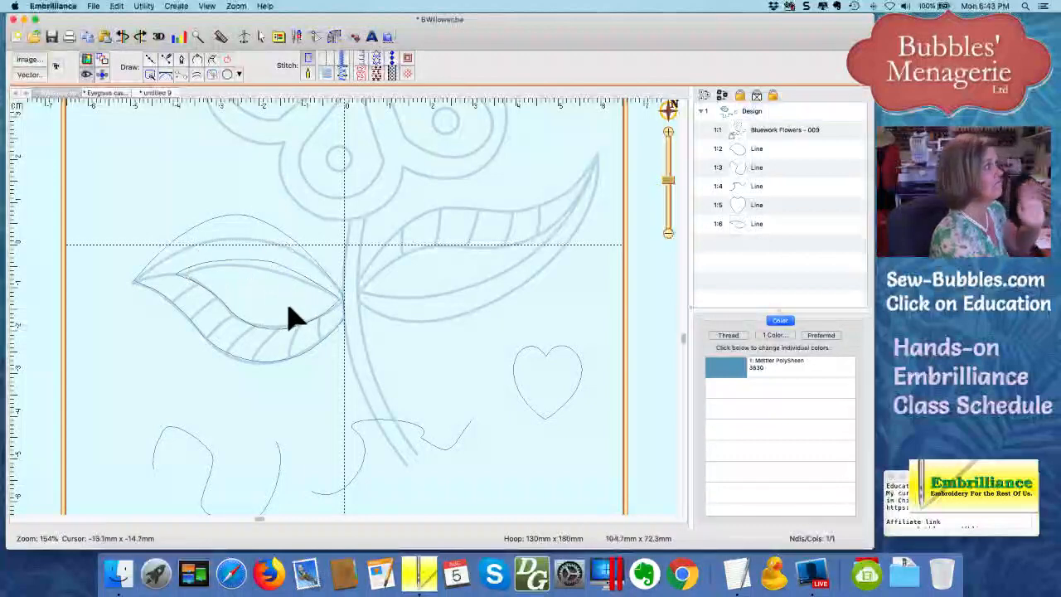
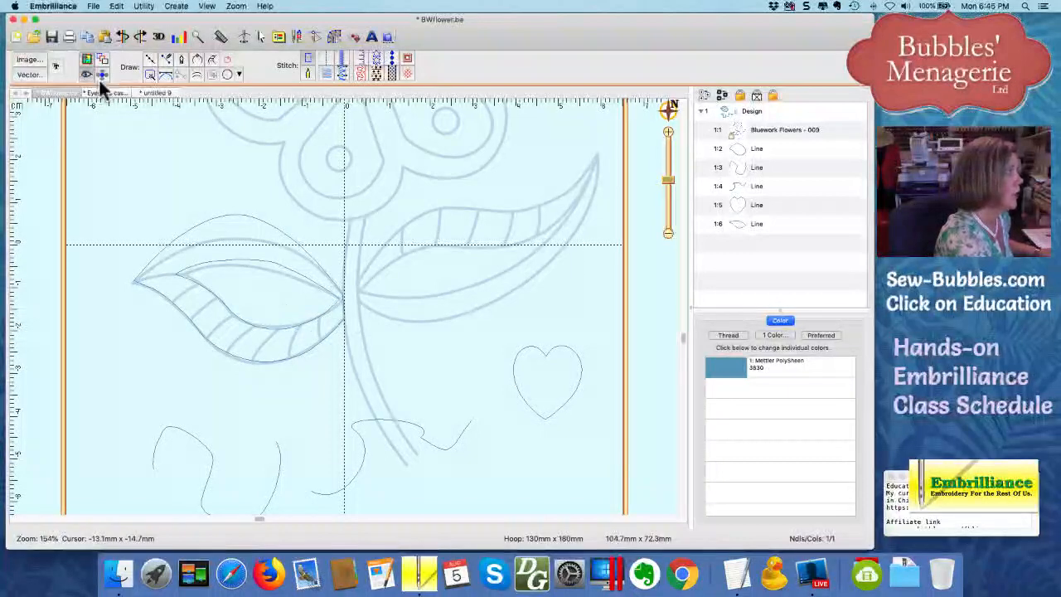
Draw a rounded five-point outline in the blank area below and to the left of the left leaf, and close the shape
click(148, 59)
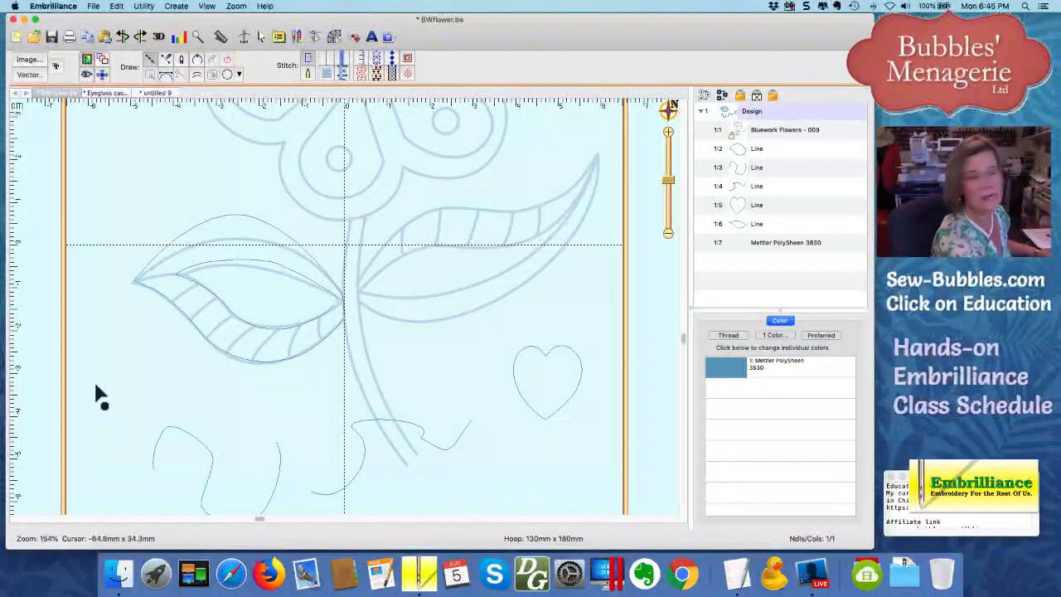
click(86, 359)
click(36, 384)
click(57, 431)
click(116, 405)
click(118, 377)
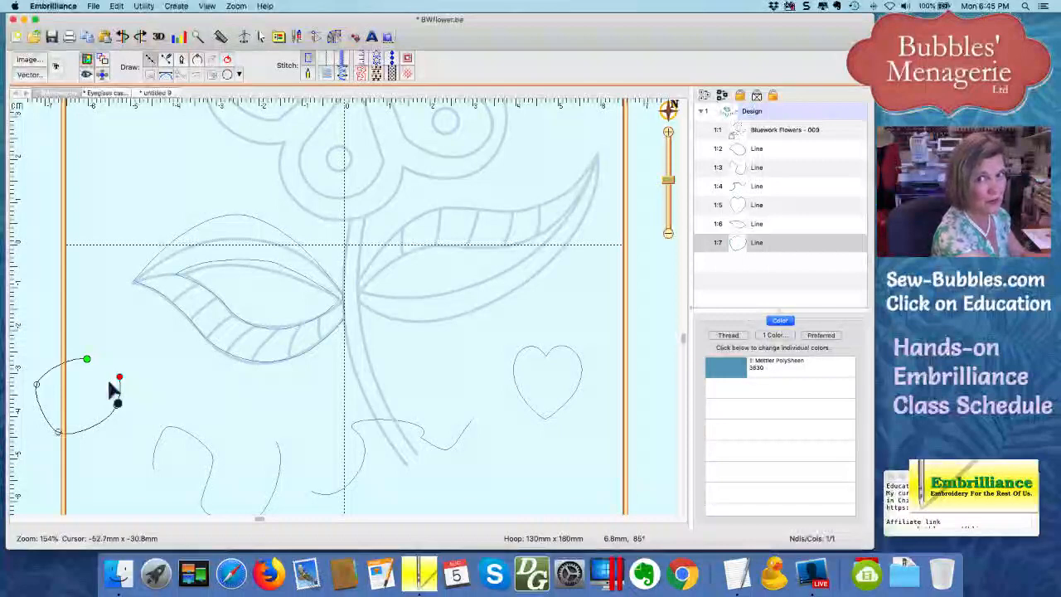
click(230, 62)
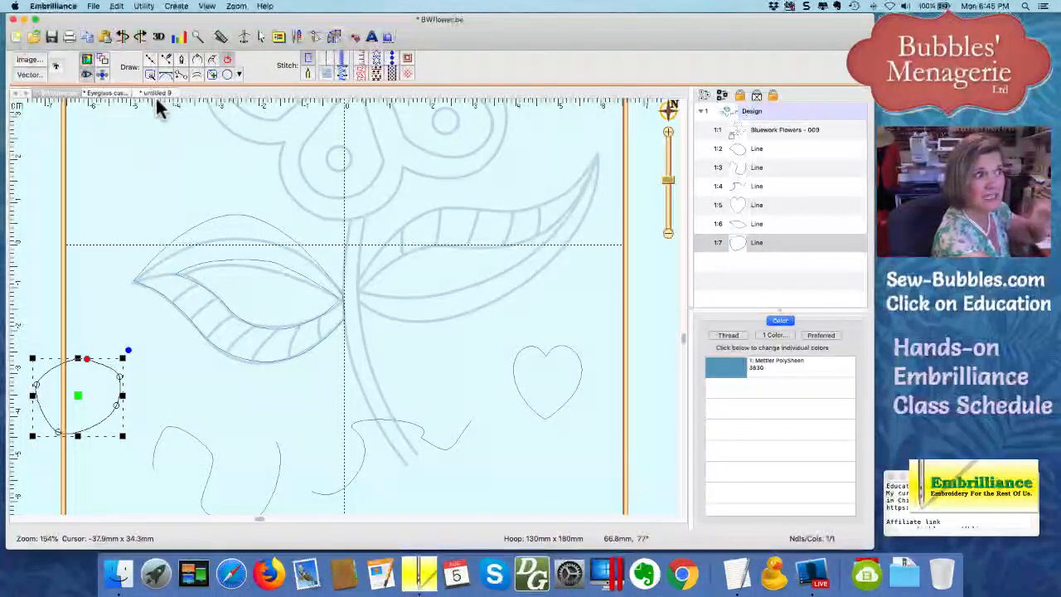
Draw a six-point outline with an inward notch in the blank area above and to the left of the left leaf, and close it
click(149, 59)
click(90, 204)
click(57, 233)
click(79, 269)
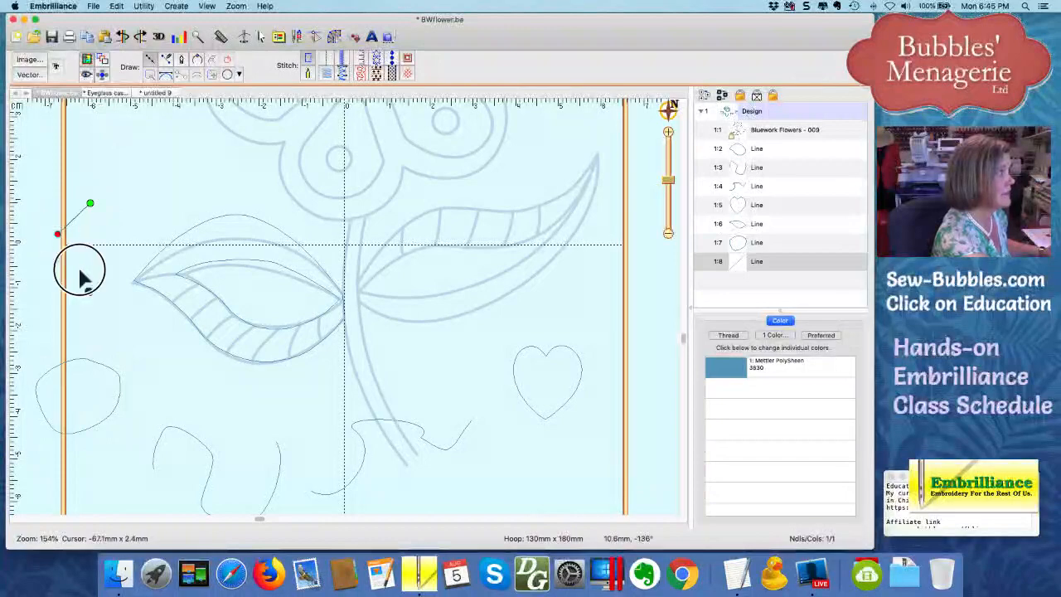
click(126, 229)
click(87, 235)
click(116, 208)
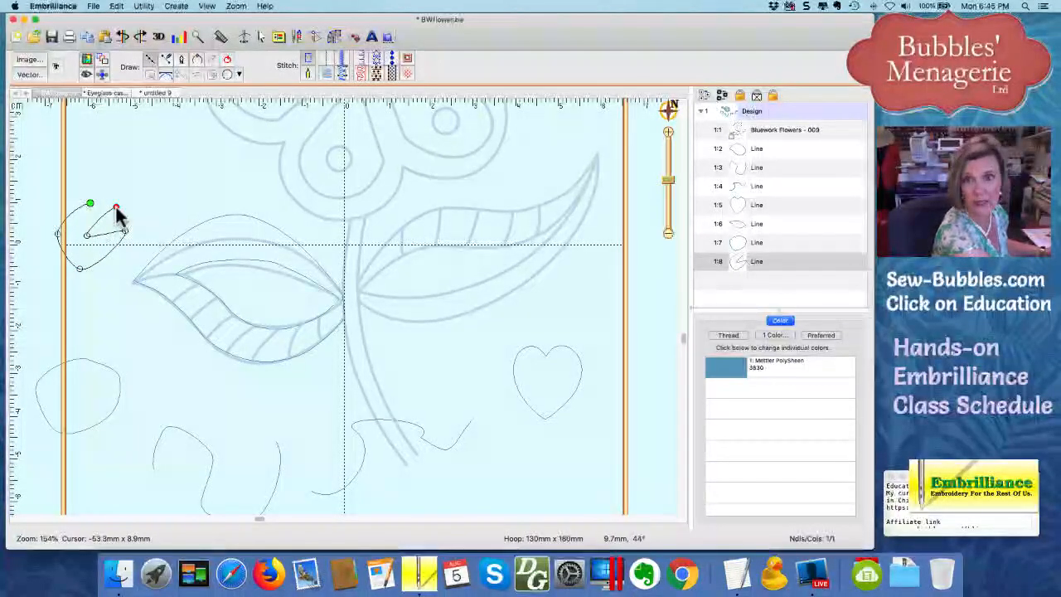
key(Return)
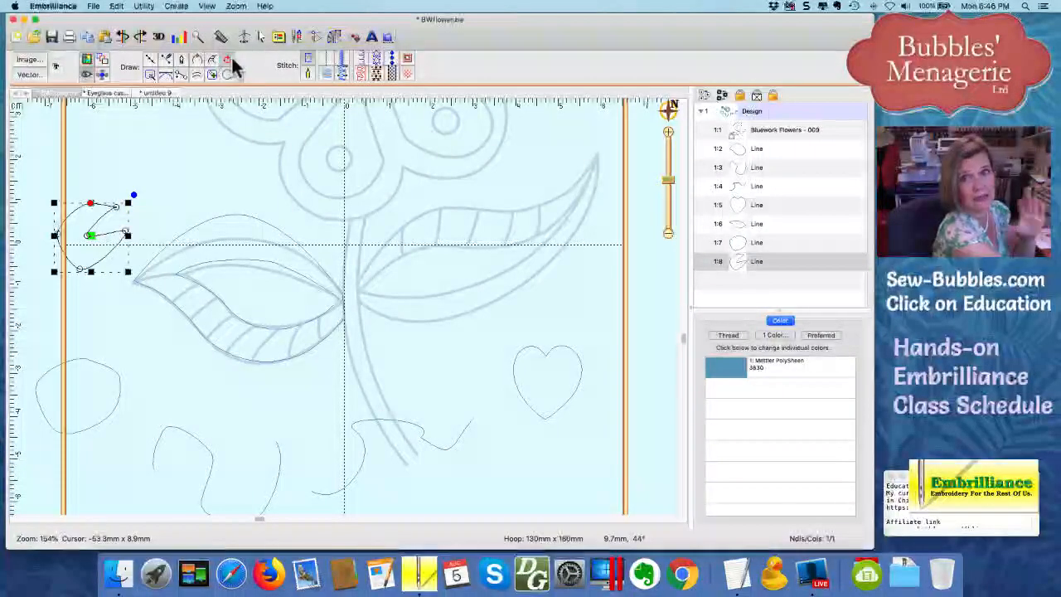
Close the wavy line across the stem's lower end, and reopen it by pulling its start point away and deleting the closing point
click(392, 426)
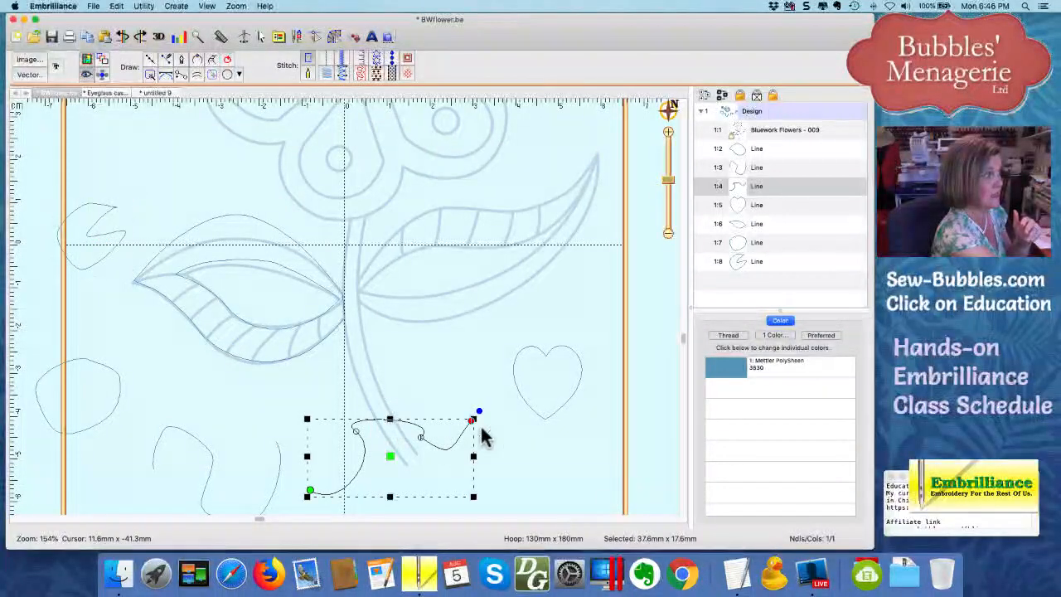
click(229, 63)
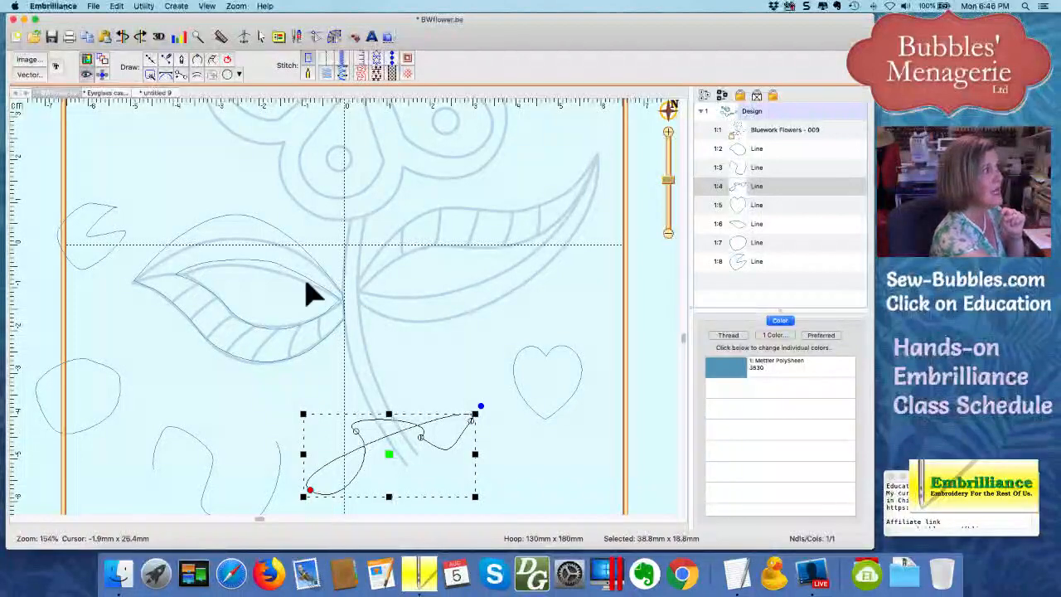
click(310, 489)
drag(310, 490, 347, 502)
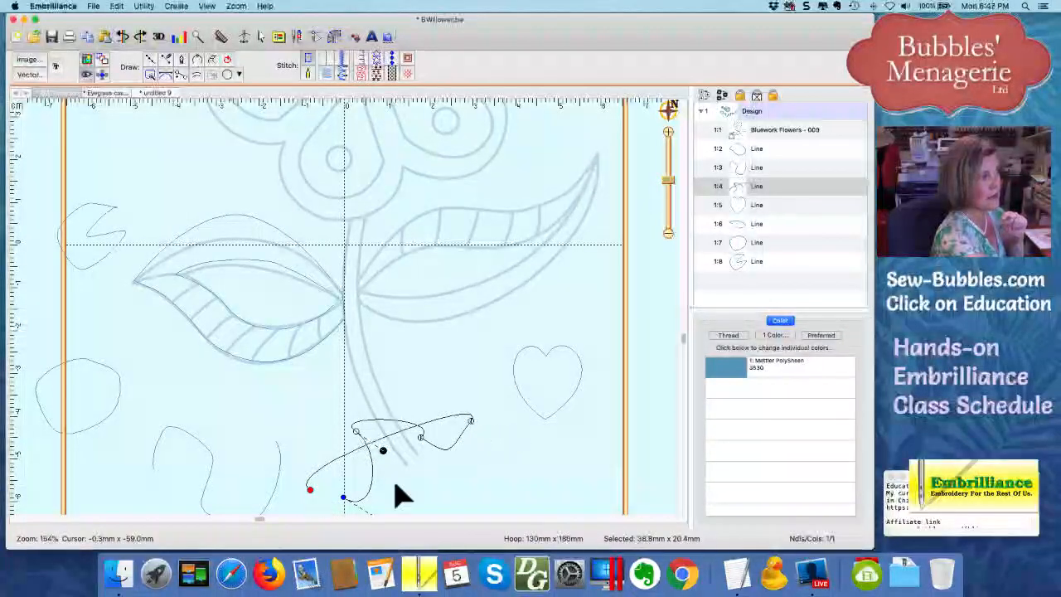
click(309, 490)
key(Delete)
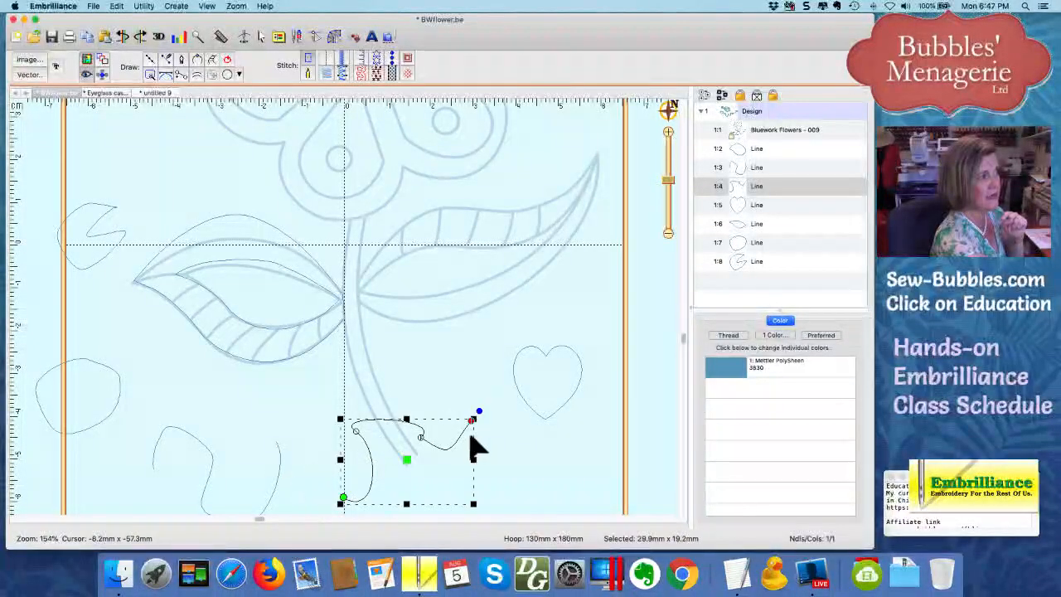